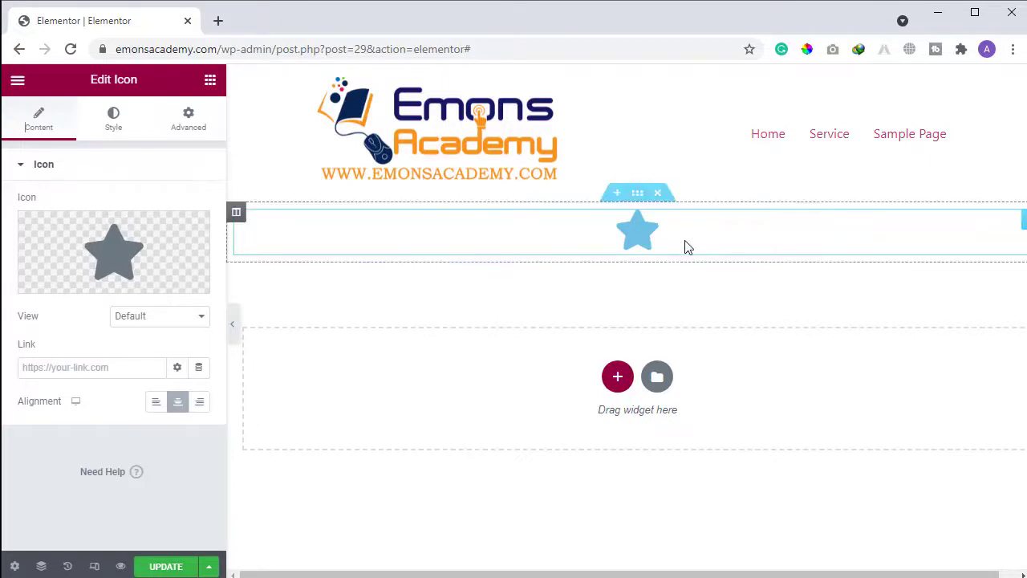
Replace the star in the icon widget with the Home icon, filtering the icon library by "home".
{"action": "left_click", "coordinate": [80, 281]}
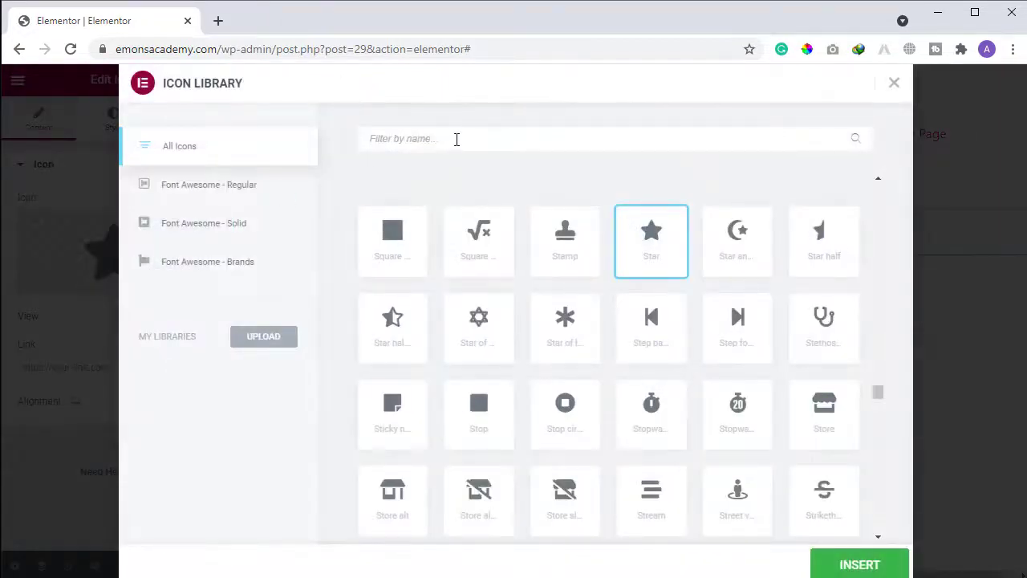
{"action": "left_click", "coordinate": [456, 140]}
{"action": "type", "text": "home"}
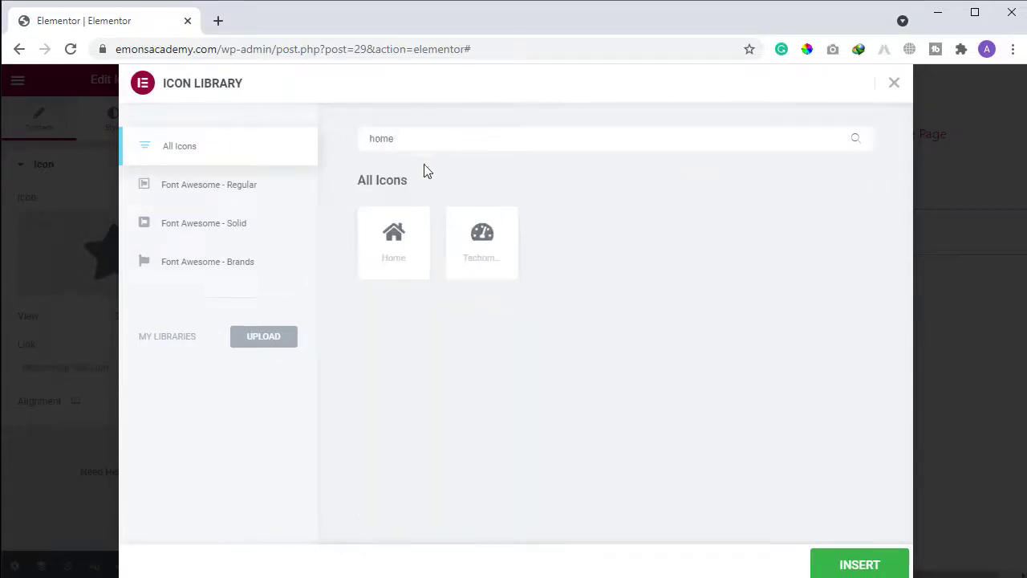
{"action": "left_click", "coordinate": [400, 239]}
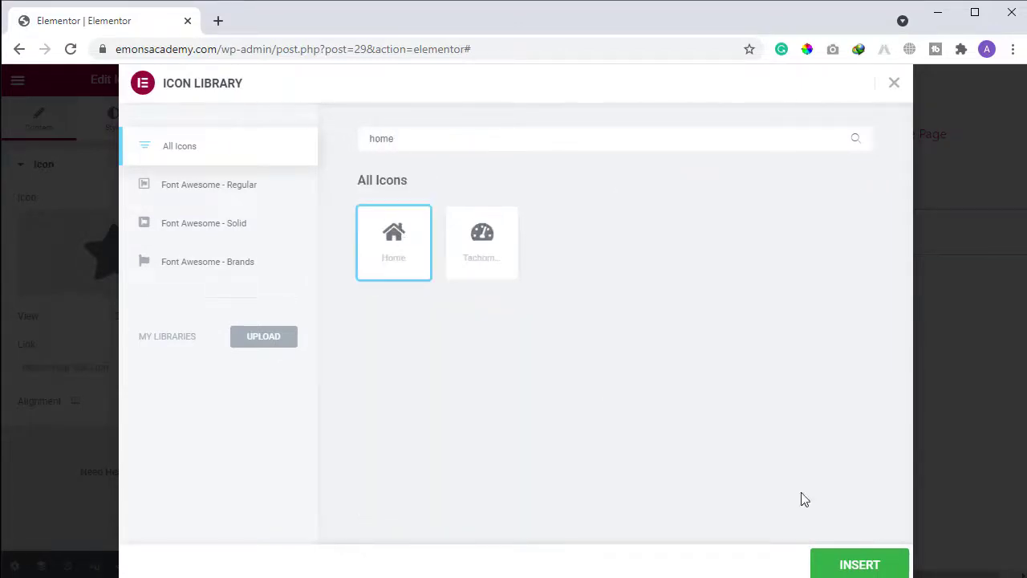
{"action": "left_click", "coordinate": [850, 564]}
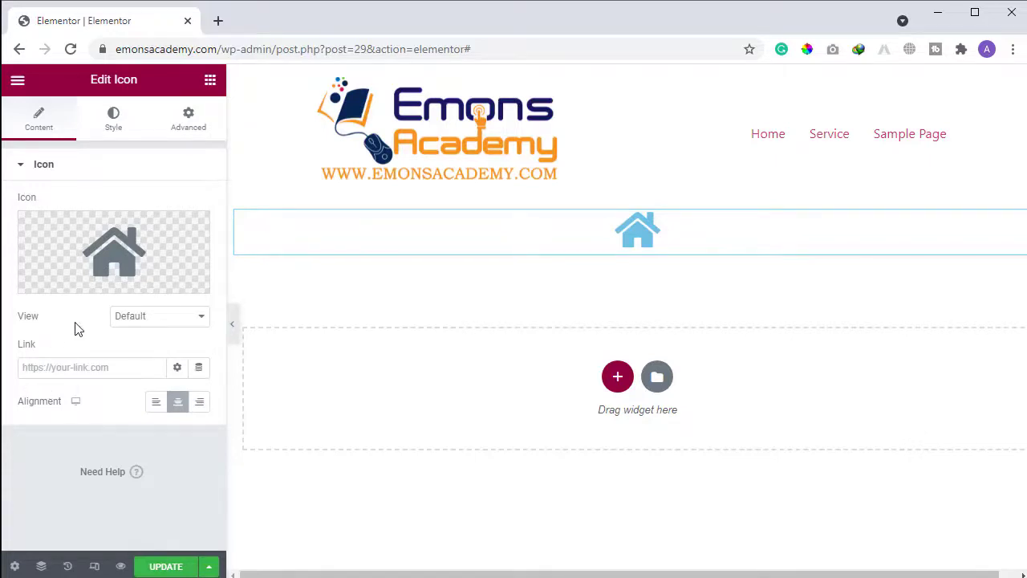
Set the home icon's primary color to a bright pink in its style settings.
{"action": "left_click", "coordinate": [113, 117]}
{"action": "left_click", "coordinate": [199, 237]}
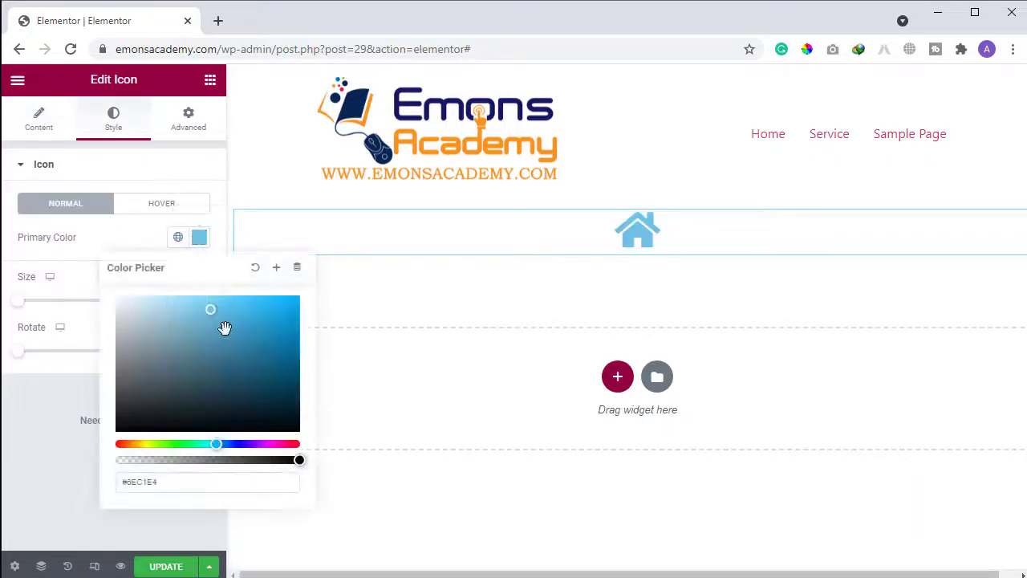
{"action": "left_click", "coordinate": [262, 358]}
{"action": "left_click_drag", "start_coordinate": [241, 444], "coordinate": [285, 444]}
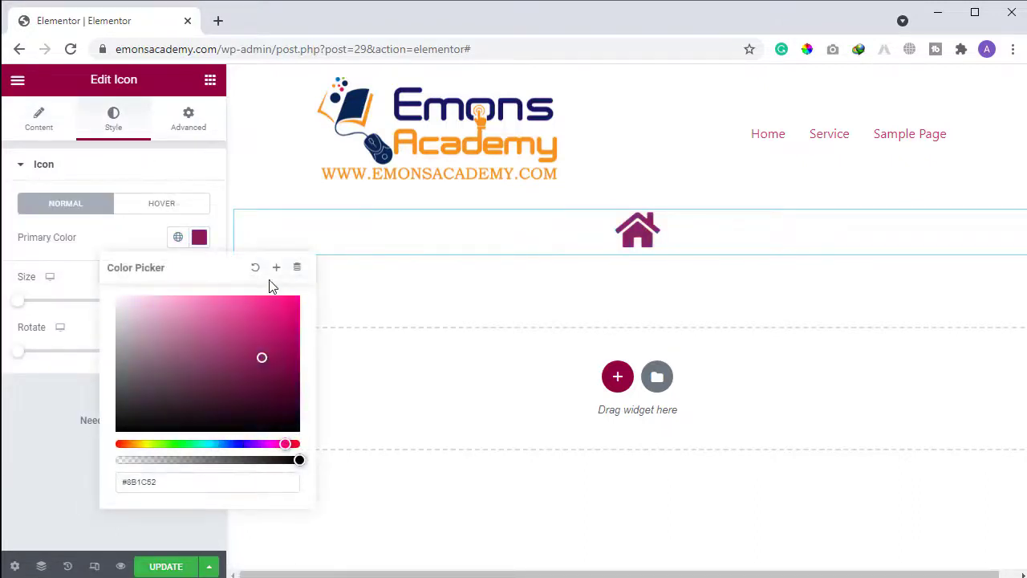
{"action": "left_click_drag", "start_coordinate": [284, 318], "coordinate": [298, 314]}
{"action": "left_click", "coordinate": [51, 388]}
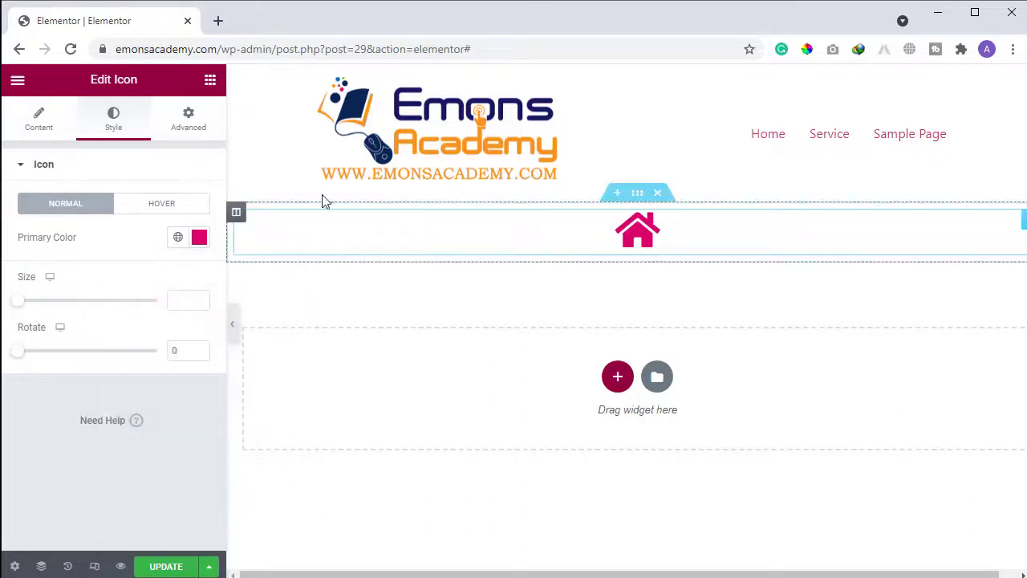
Add an Icon Box widget below the pink home icon and delete the section containing both.
{"action": "left_click", "coordinate": [209, 82]}
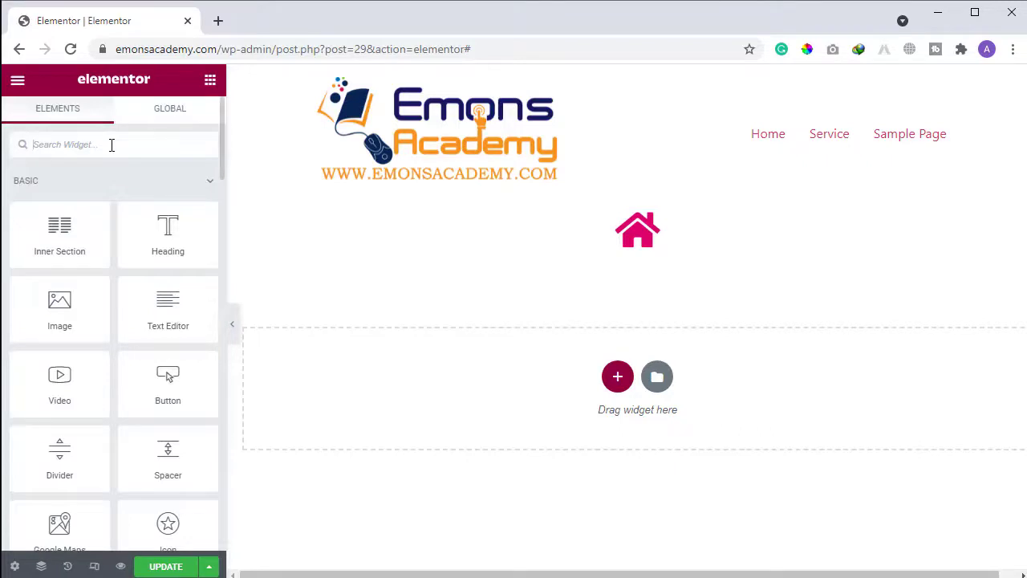
{"action": "type", "text": "icon"}
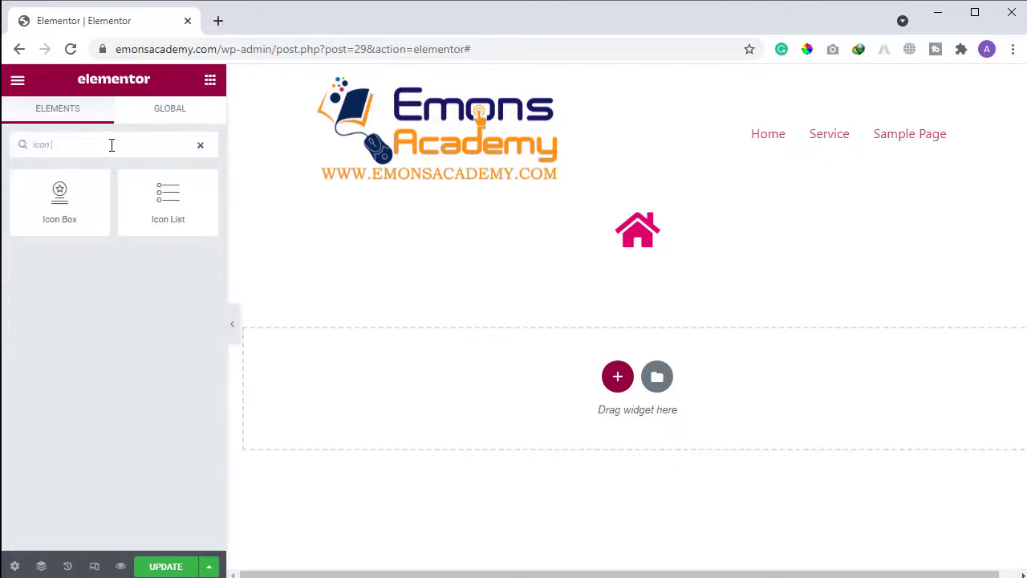
{"action": "left_click_drag", "start_coordinate": [61, 200], "coordinate": [651, 258]}
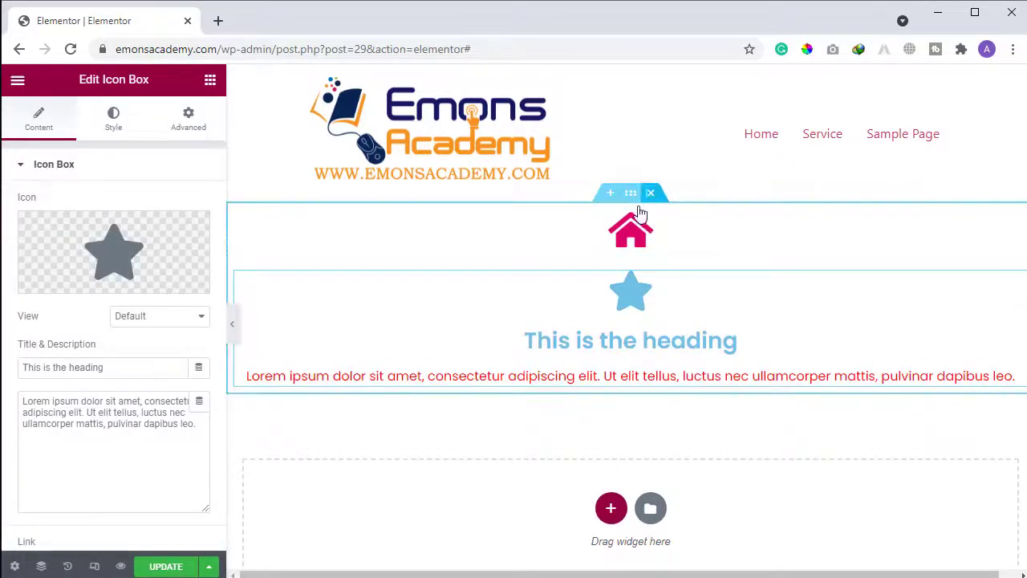
{"action": "right_click", "coordinate": [288, 310]}
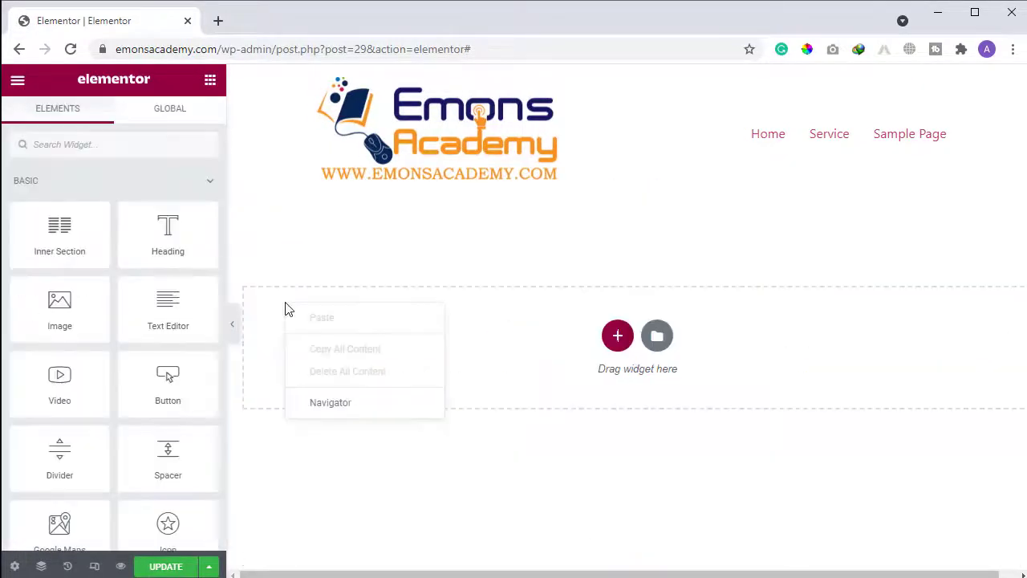
{"action": "left_click", "coordinate": [539, 368]}
Find the Icon Box widget in the widget list and place it in the empty drop area of the page.
{"action": "scroll", "coordinate": [124, 337], "scroll_direction": "down", "scroll_amount": 3}
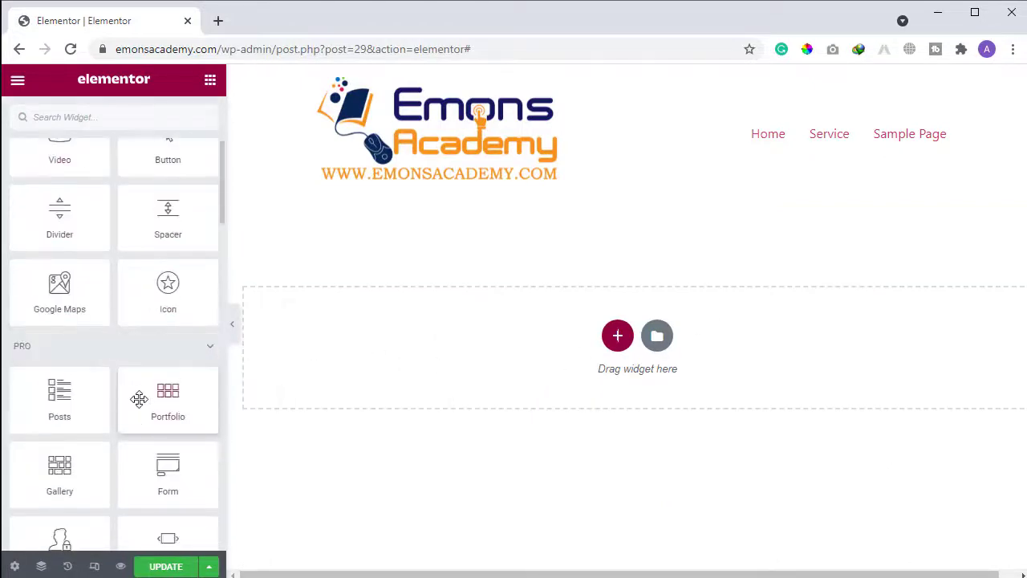
{"action": "scroll", "coordinate": [173, 305], "scroll_direction": "down", "scroll_amount": 2}
{"action": "scroll", "coordinate": [177, 328], "scroll_direction": "down", "scroll_amount": 8}
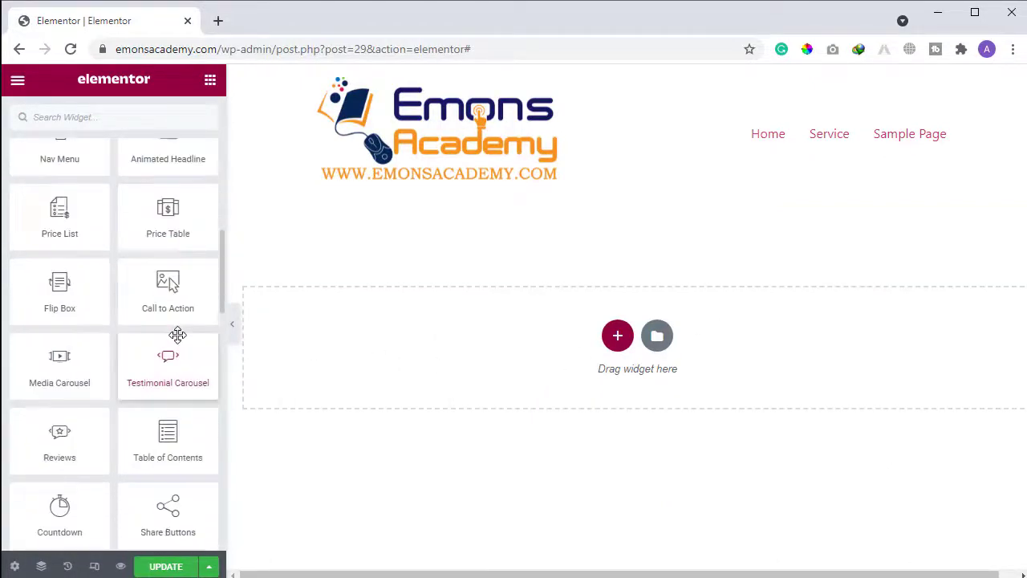
{"action": "left_click_drag", "start_coordinate": [163, 426], "coordinate": [583, 341]}
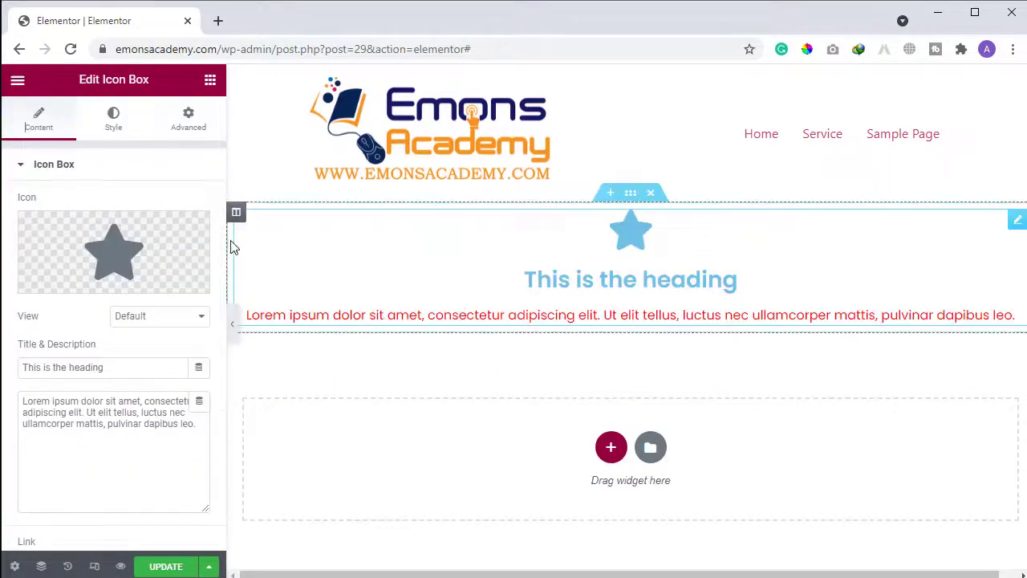
Duplicate the column holding the icon box and duplicate the icon box inside the first column.
{"action": "right_click", "coordinate": [237, 213]}
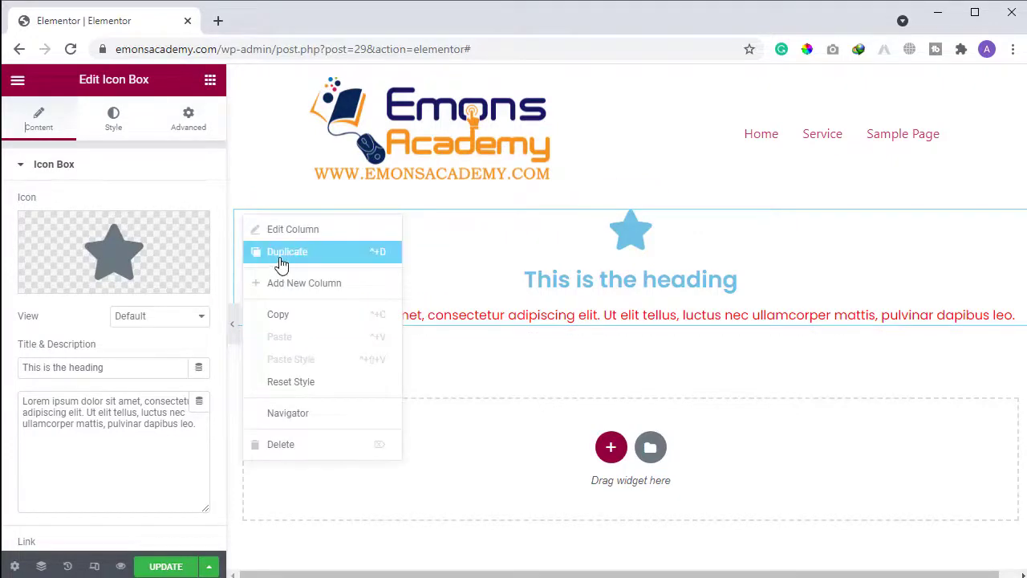
{"action": "left_click", "coordinate": [282, 252]}
{"action": "right_click", "coordinate": [277, 259]}
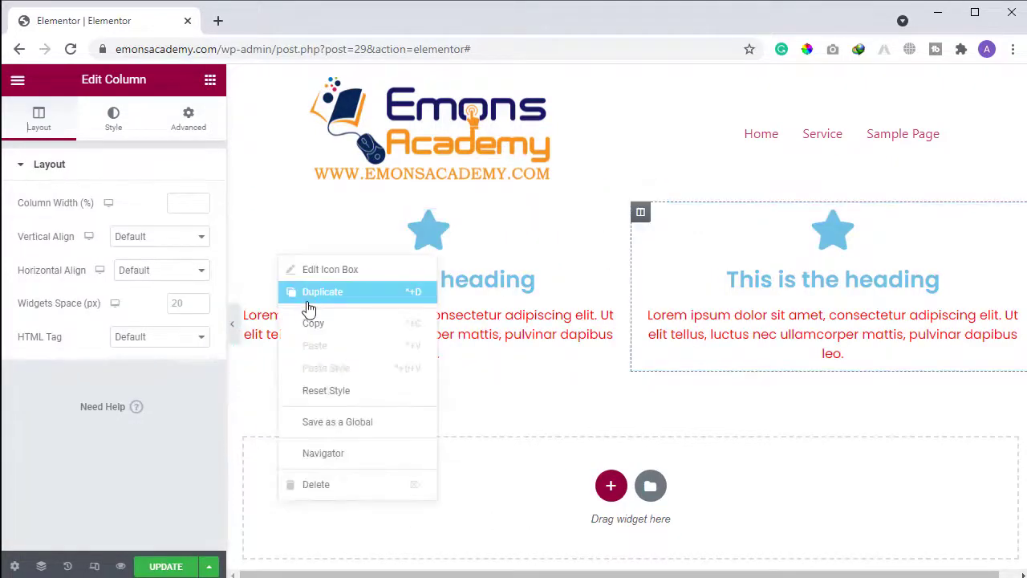
{"action": "left_click", "coordinate": [305, 296]}
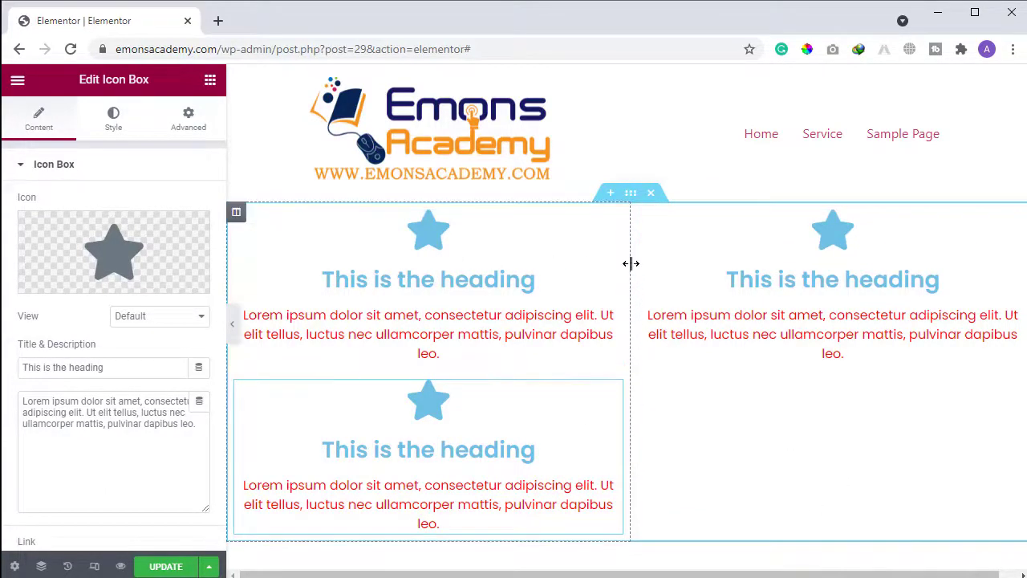
Narrow the first column to about a quarter of the section's width and delete the whole section.
{"action": "left_click_drag", "start_coordinate": [631, 264], "coordinate": [413, 283]}
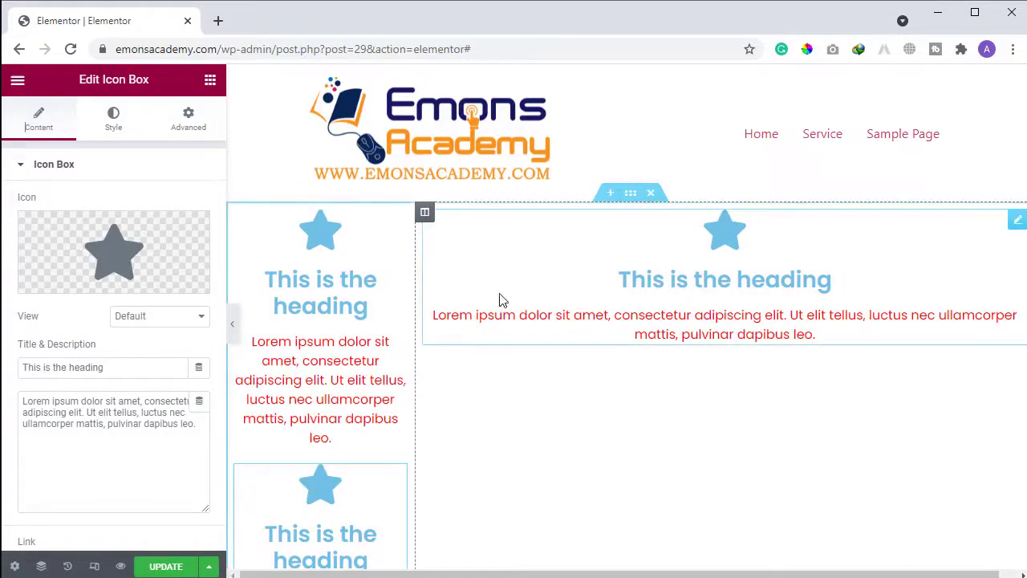
{"action": "left_click", "coordinate": [651, 197]}
Insert a new section with four equal columns and add an Icon Box widget to its first column.
{"action": "left_click", "coordinate": [617, 335]}
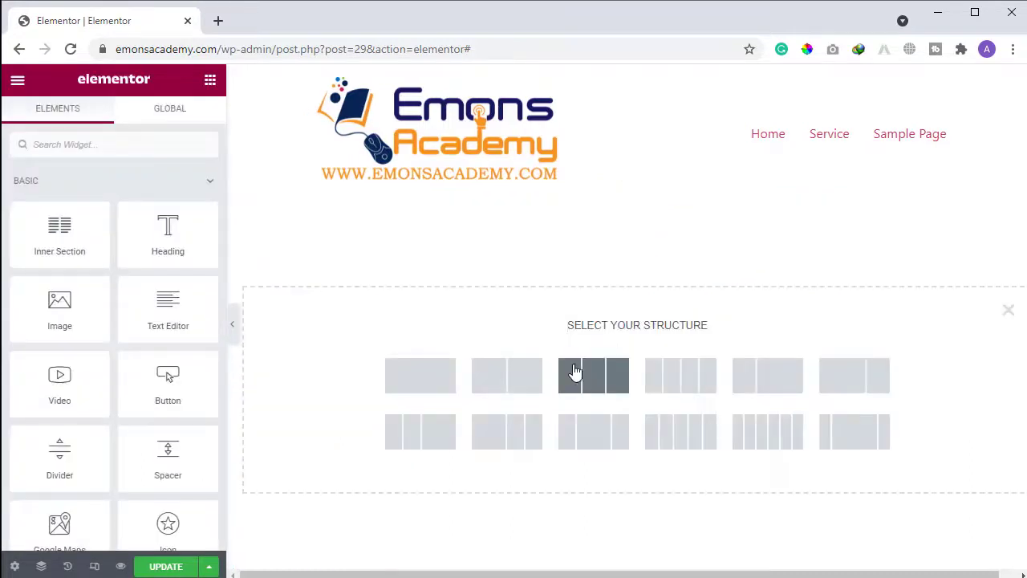
{"action": "left_click", "coordinate": [695, 384]}
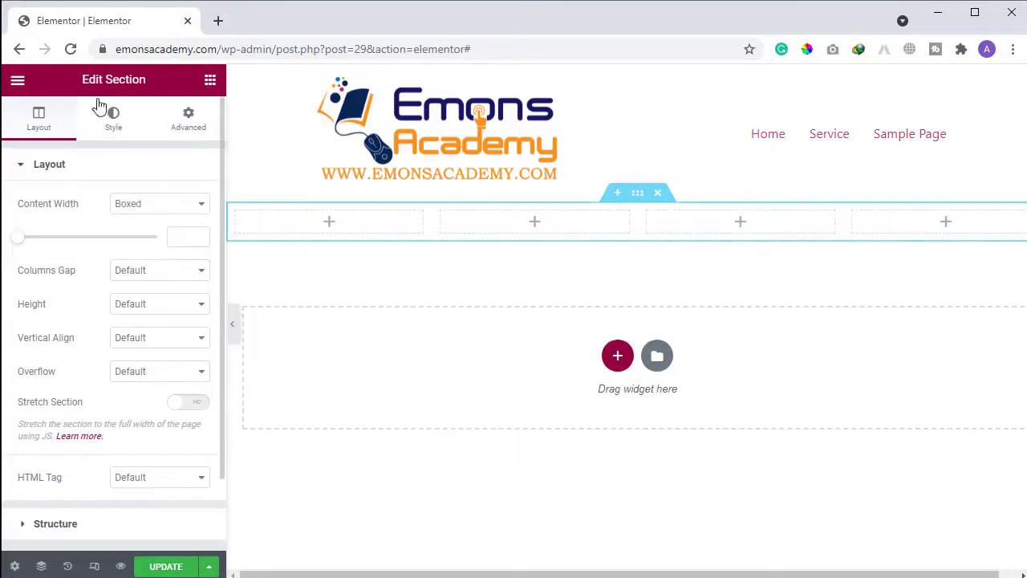
{"action": "left_click", "coordinate": [212, 83]}
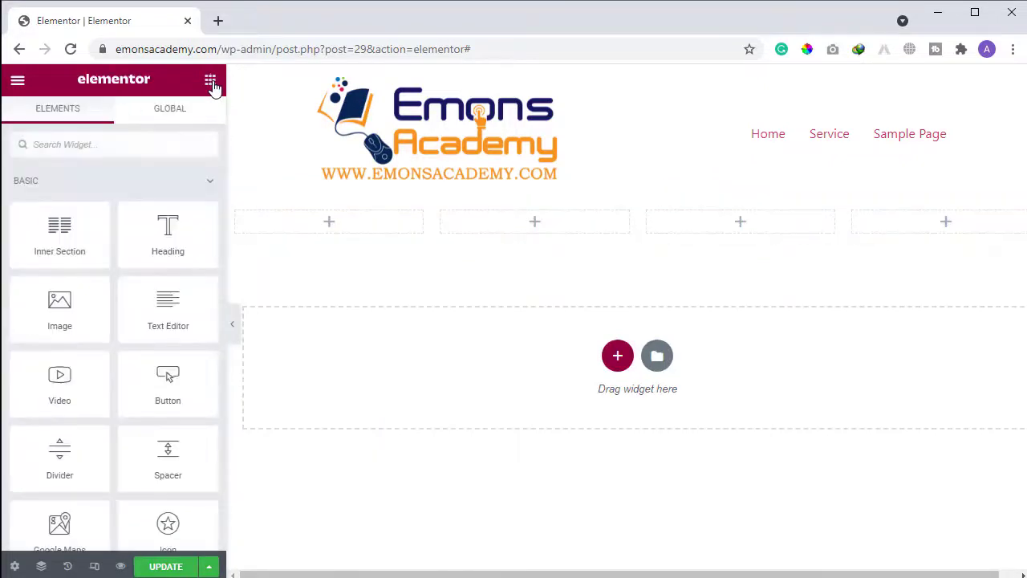
{"action": "type", "text": "ico"}
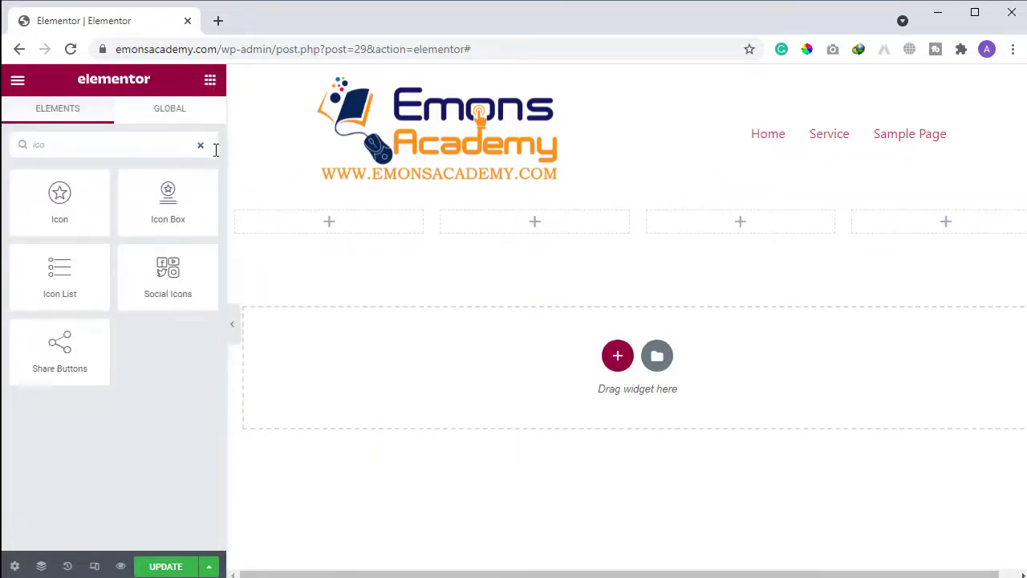
{"action": "left_click_drag", "start_coordinate": [155, 217], "coordinate": [363, 223]}
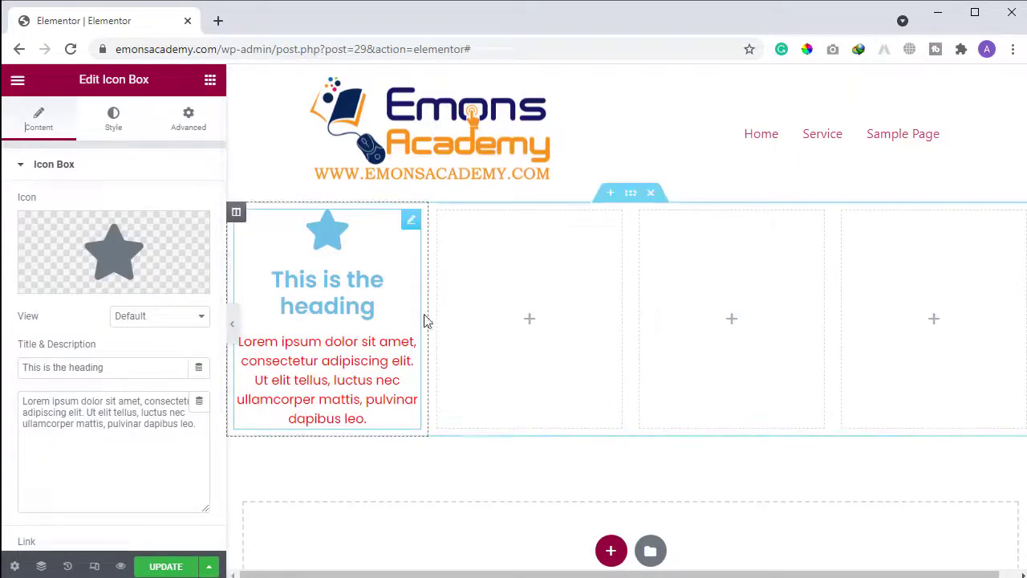
Replace the icon box's star with the tachometer icon, filtering the icon library by "das" and, after clearing that, by "home".
{"action": "left_click", "coordinate": [66, 281]}
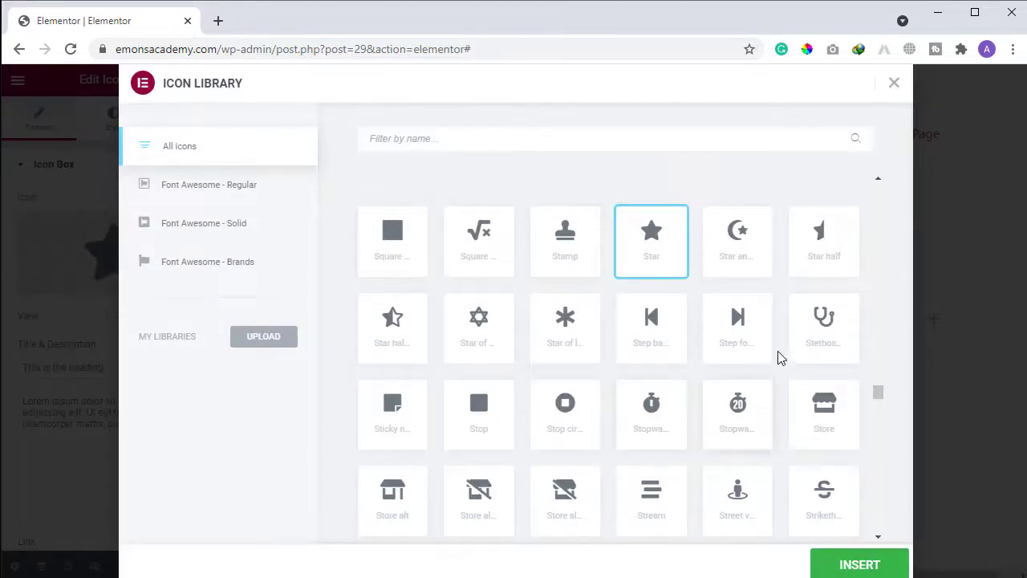
{"action": "left_click", "coordinate": [502, 144]}
{"action": "type", "text": "das"}
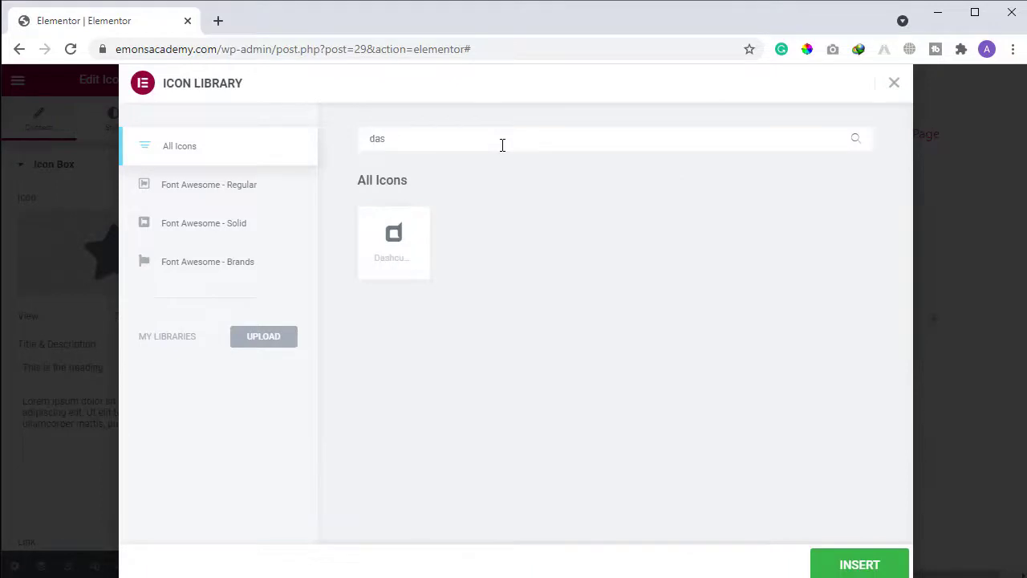
{"action": "key", "text": "BackSpace"}
{"action": "key", "text": "BackSpace"}
{"action": "key", "text": "BackSpace"}
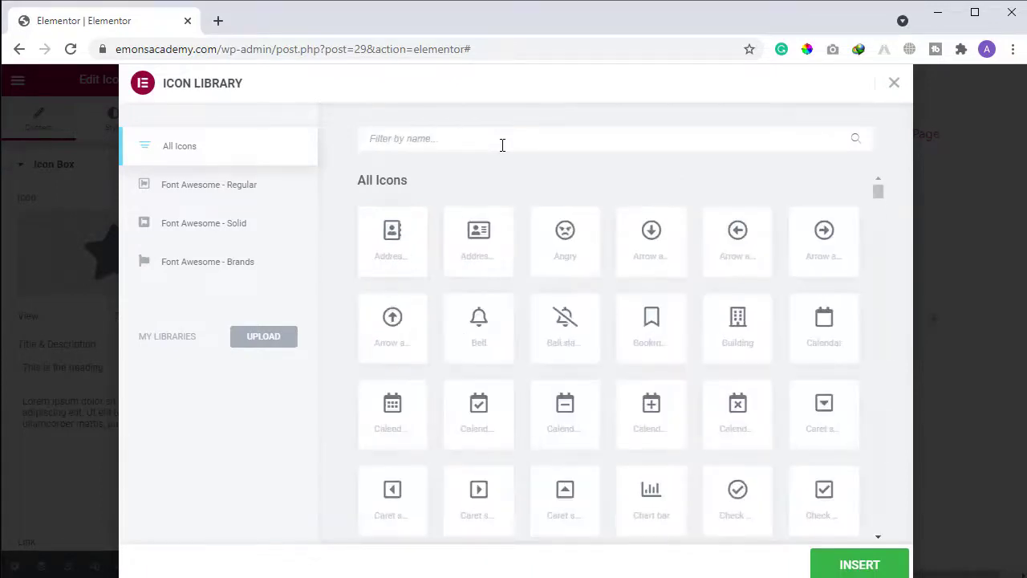
{"action": "type", "text": "das"}
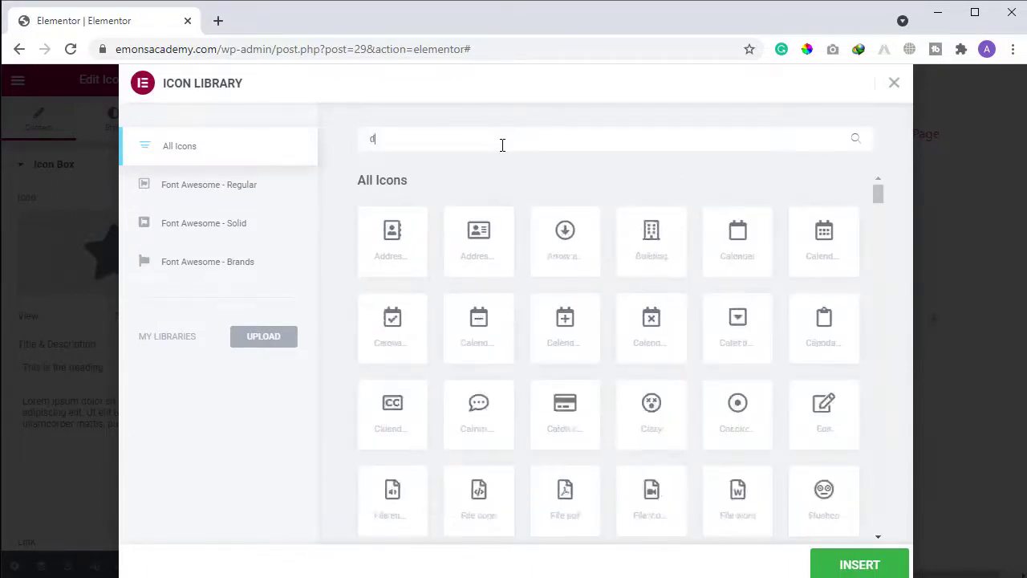
{"action": "key", "text": "BackSpace"}
{"action": "key", "text": "BackSpace"}
{"action": "key", "text": "BackSpace"}
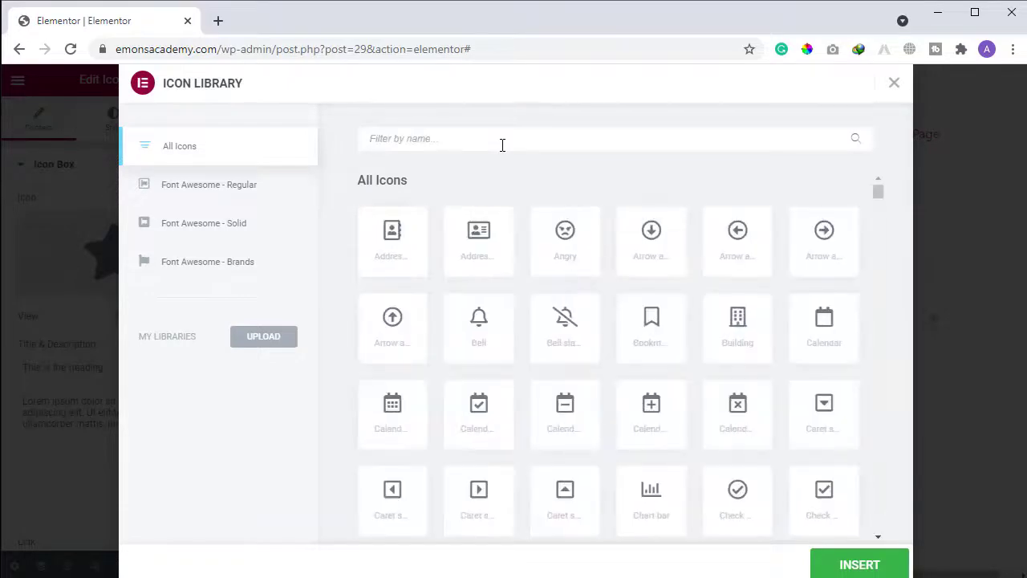
{"action": "type", "text": "home"}
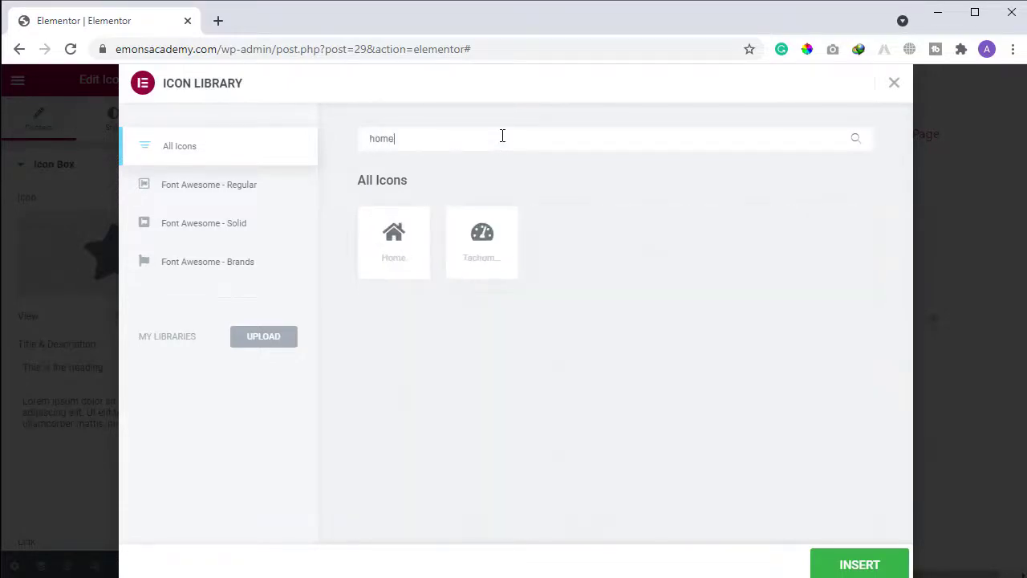
{"action": "left_click", "coordinate": [501, 257]}
{"action": "left_click", "coordinate": [872, 571]}
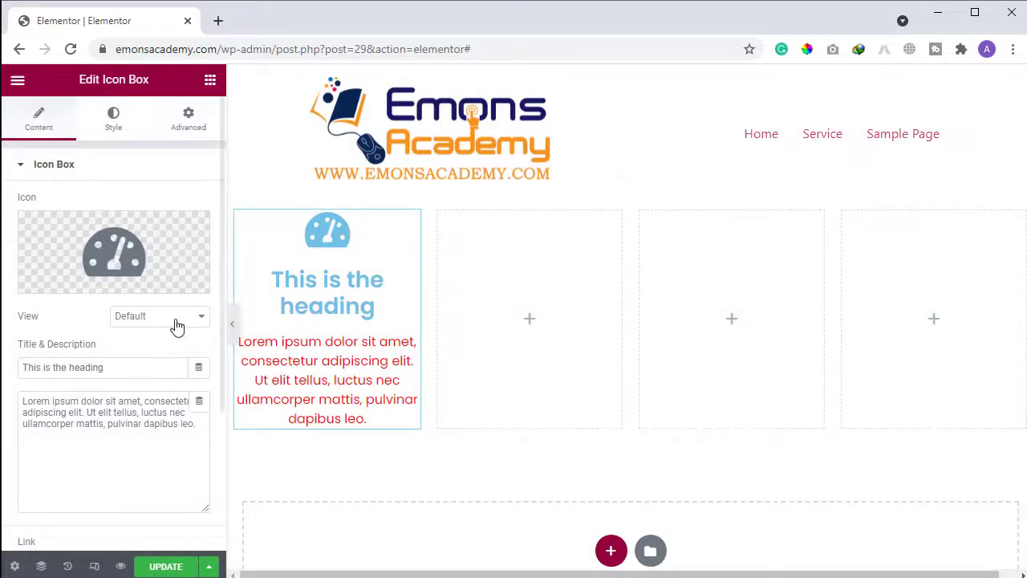
Set the icon box's title to "Speed Up" and place the text cursor at the end of its description.
{"action": "triple_click", "coordinate": [74, 372]}
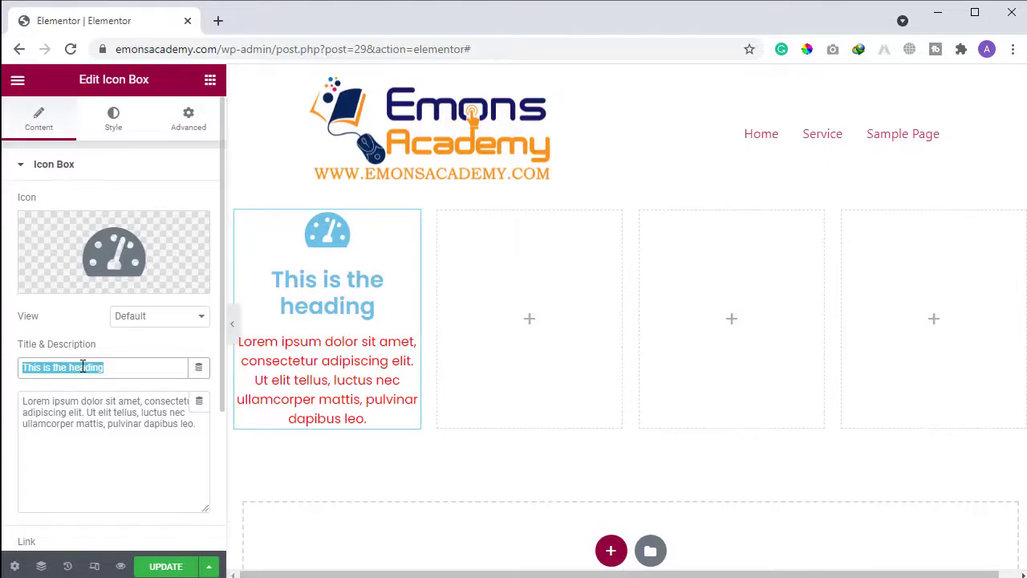
{"action": "type", "text": "Speed"}
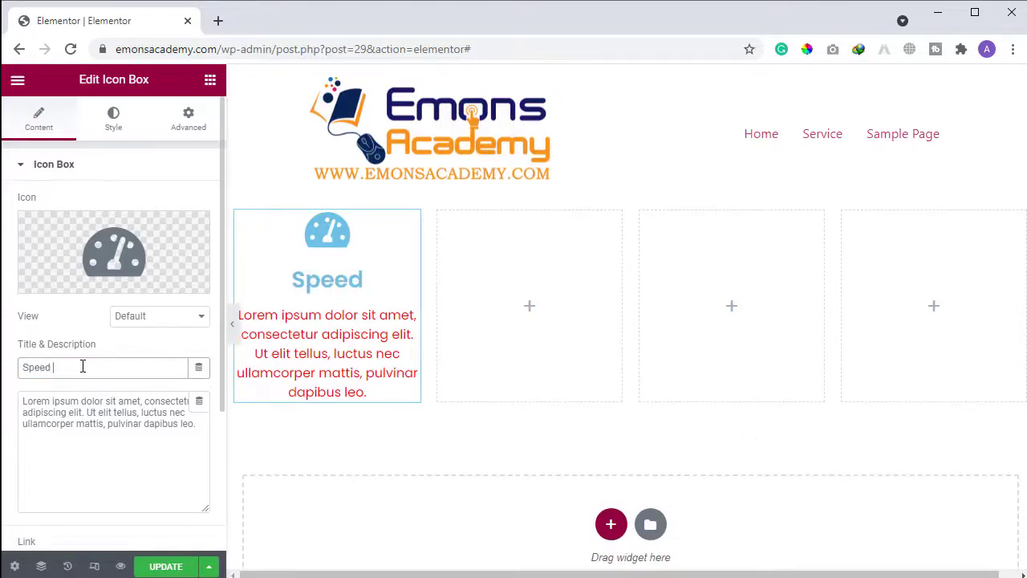
{"action": "type", "text": " Up"}
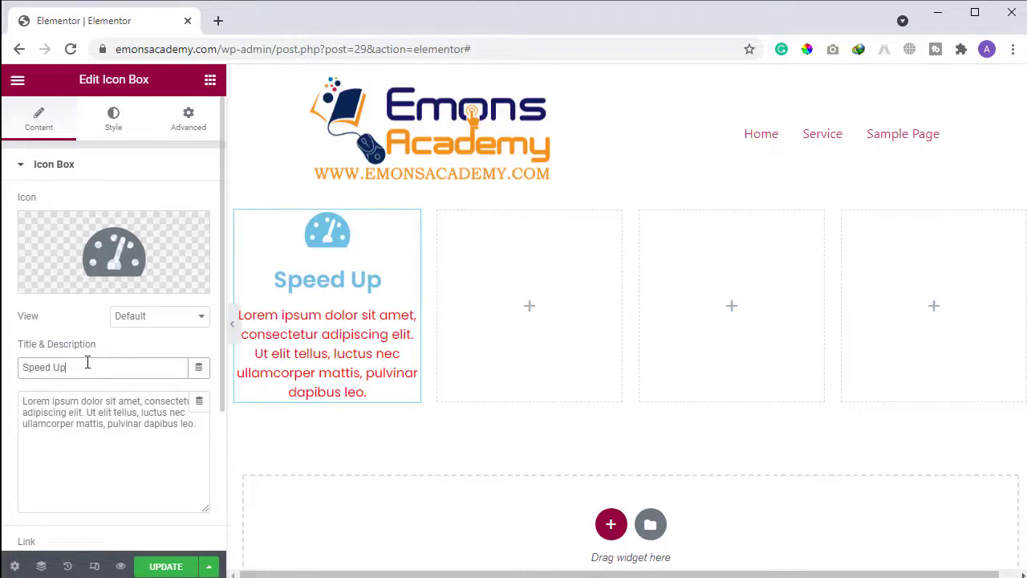
{"action": "left_click_drag", "start_coordinate": [118, 423], "coordinate": [116, 413]}
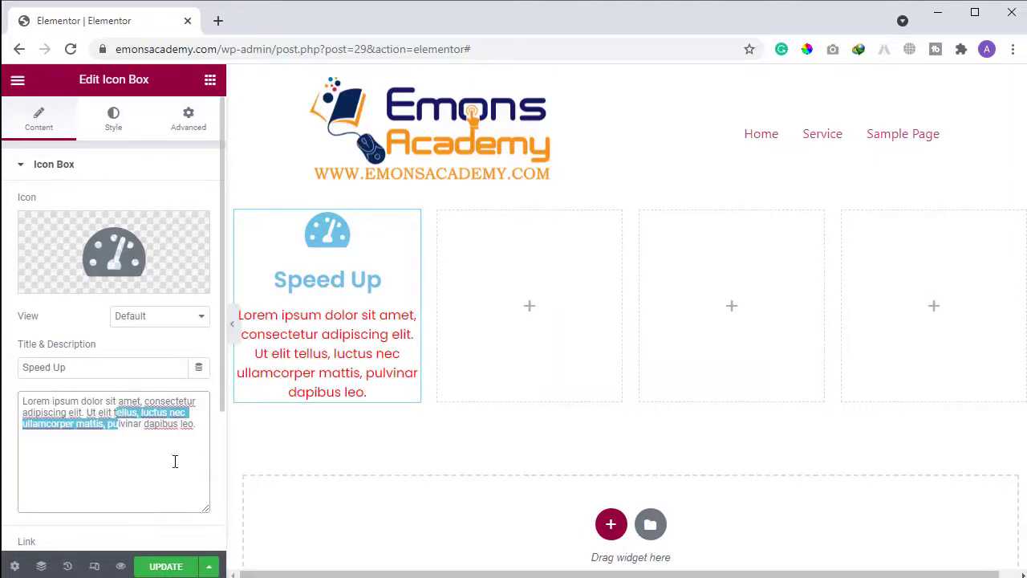
{"action": "left_click", "coordinate": [186, 424]}
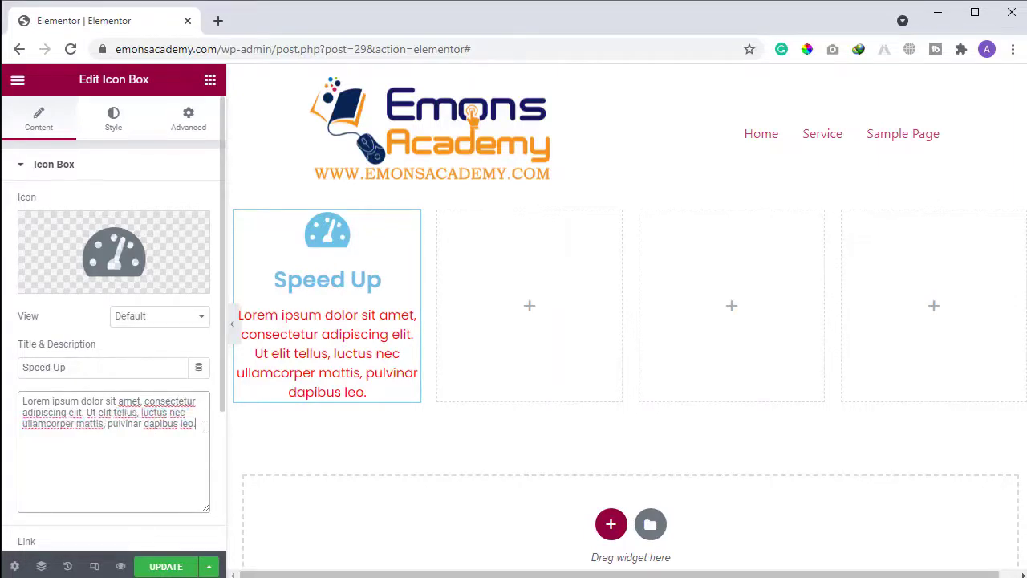
Copy the icon box's lorem ipsum description and paste it at the end so the paragraph appears twice.
{"action": "left_click_drag", "start_coordinate": [205, 427], "coordinate": [4, 407]}
{"action": "key", "text": "ctrl+c"}
{"action": "left_click", "coordinate": [69, 403]}
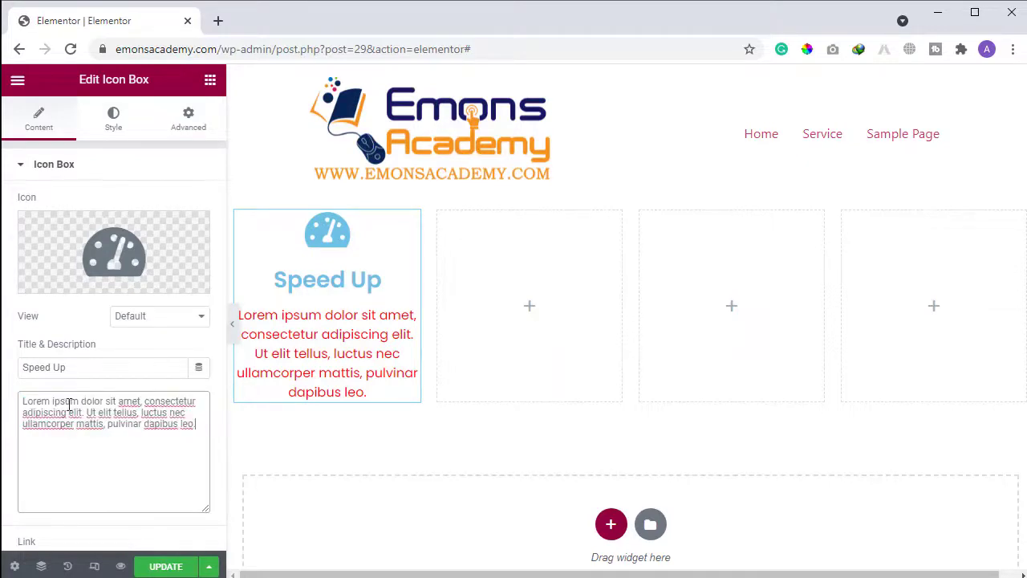
{"action": "left_click", "coordinate": [165, 454]}
{"action": "key", "text": "ctrl+v"}
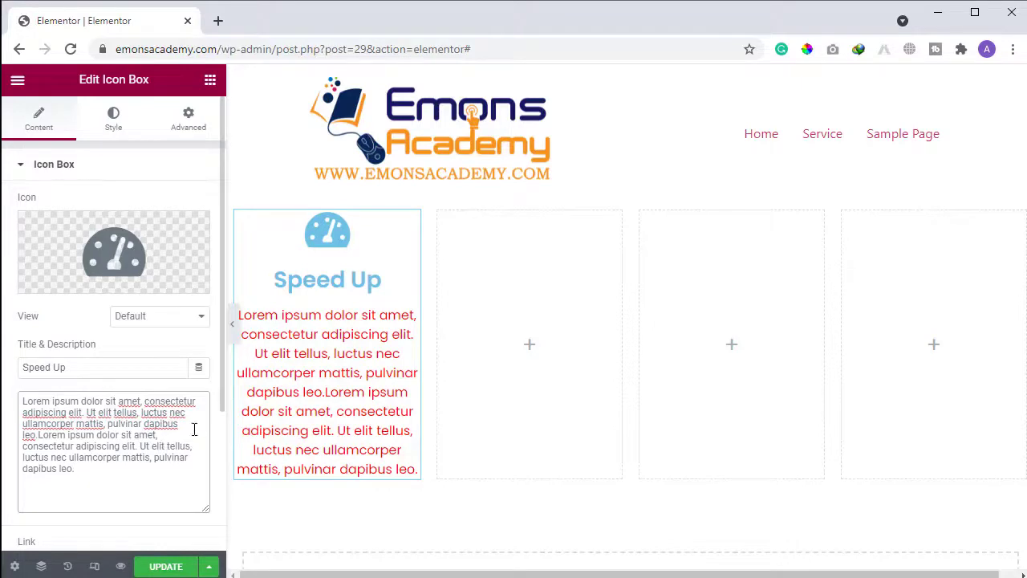
Try the left and right icon positions for the icon box and return the icon to the top.
{"action": "scroll", "coordinate": [124, 401], "scroll_direction": "down", "scroll_amount": 2}
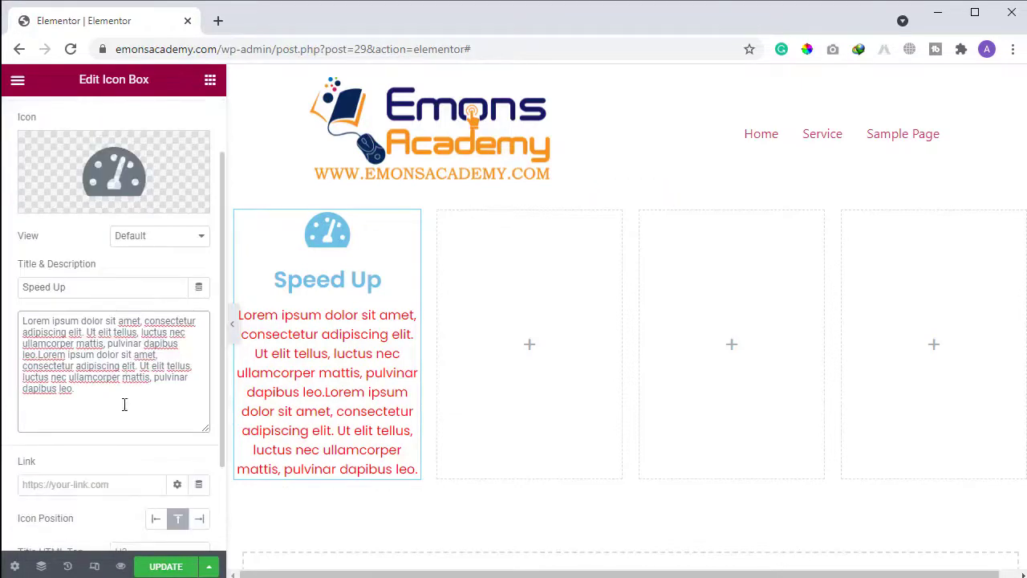
{"action": "left_click", "coordinate": [158, 441]}
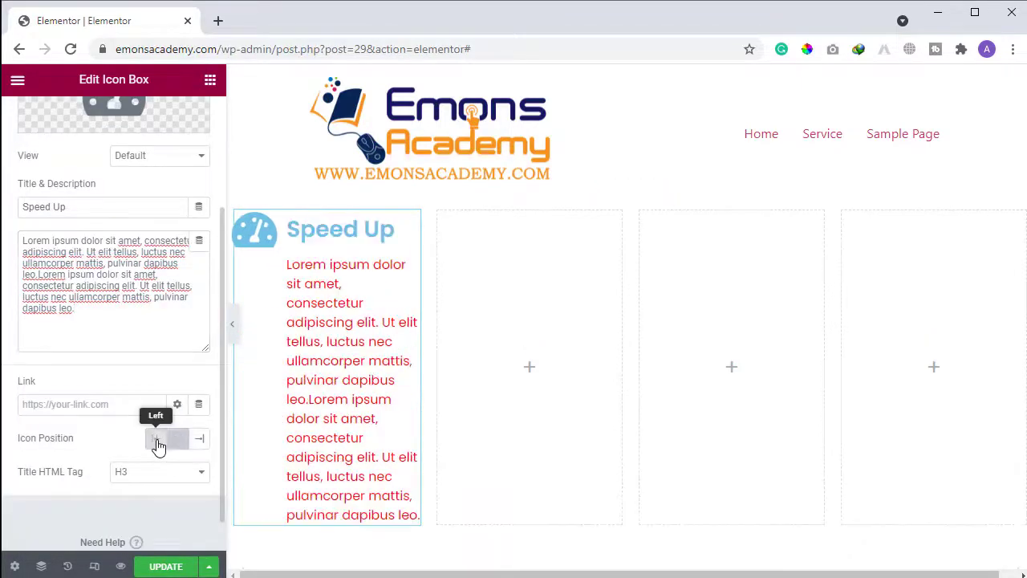
{"action": "left_click", "coordinate": [175, 441]}
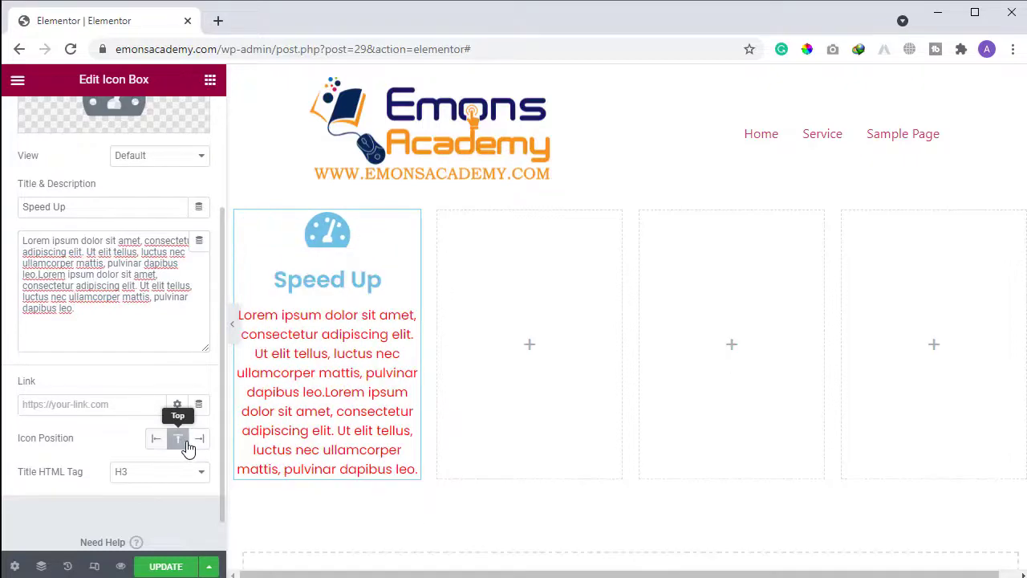
{"action": "left_click", "coordinate": [196, 443]}
{"action": "left_click", "coordinate": [178, 445]}
Set the icon's normal primary color to the global Text color, #FF0000.
{"action": "scroll", "coordinate": [96, 390], "scroll_direction": "up", "scroll_amount": 3}
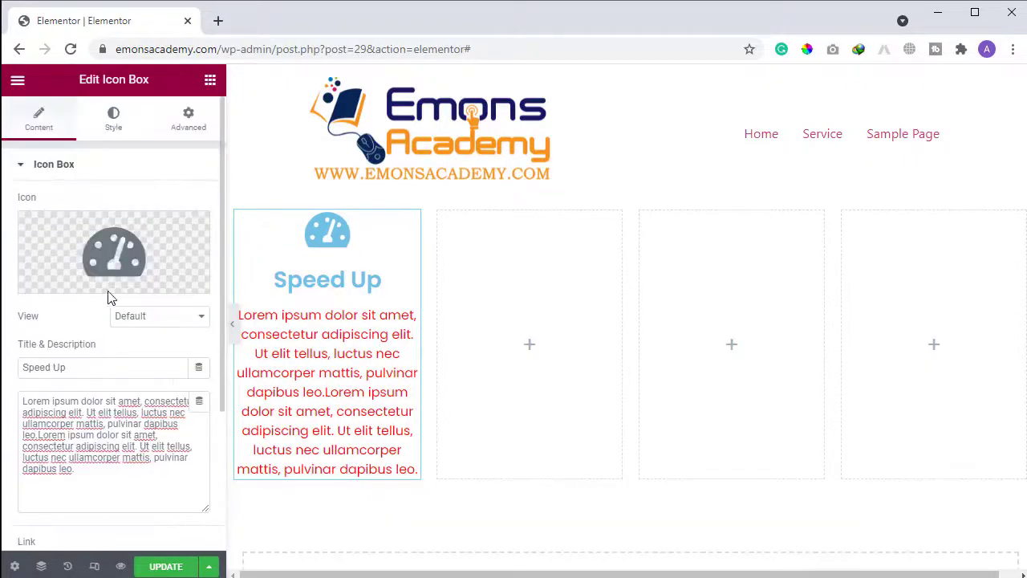
{"action": "left_click", "coordinate": [113, 120]}
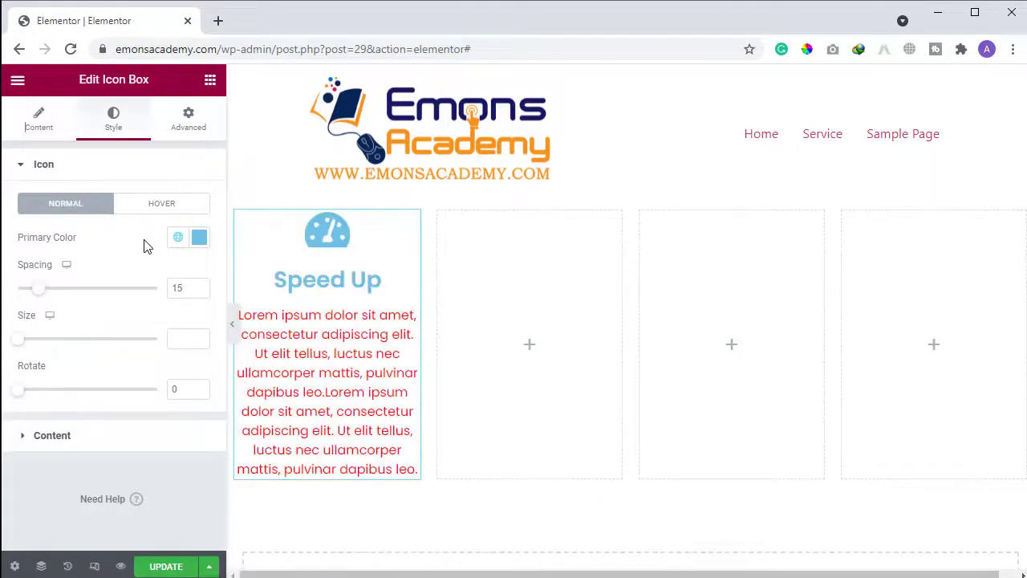
{"action": "left_click", "coordinate": [200, 240]}
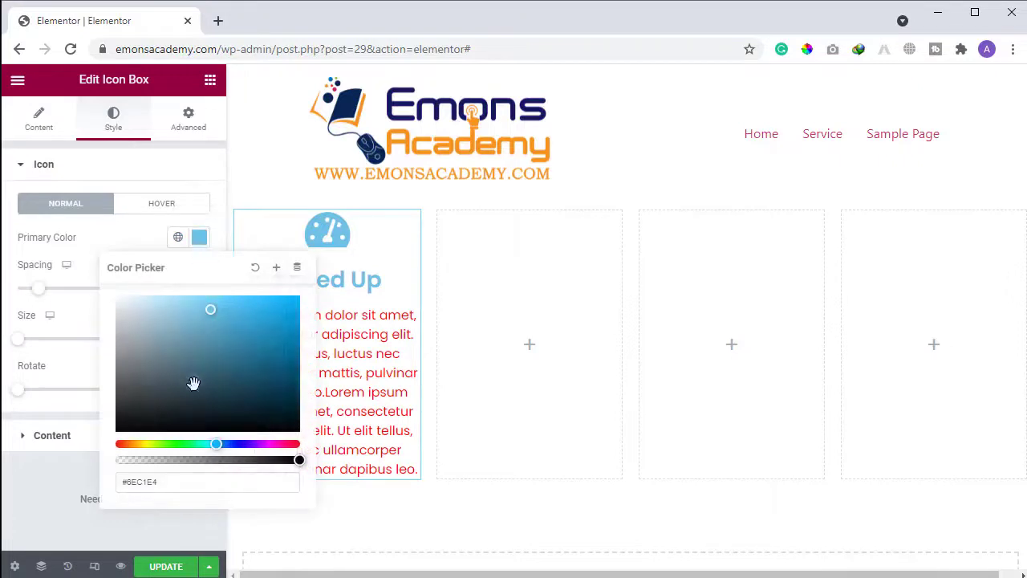
{"action": "left_click", "coordinate": [181, 240]}
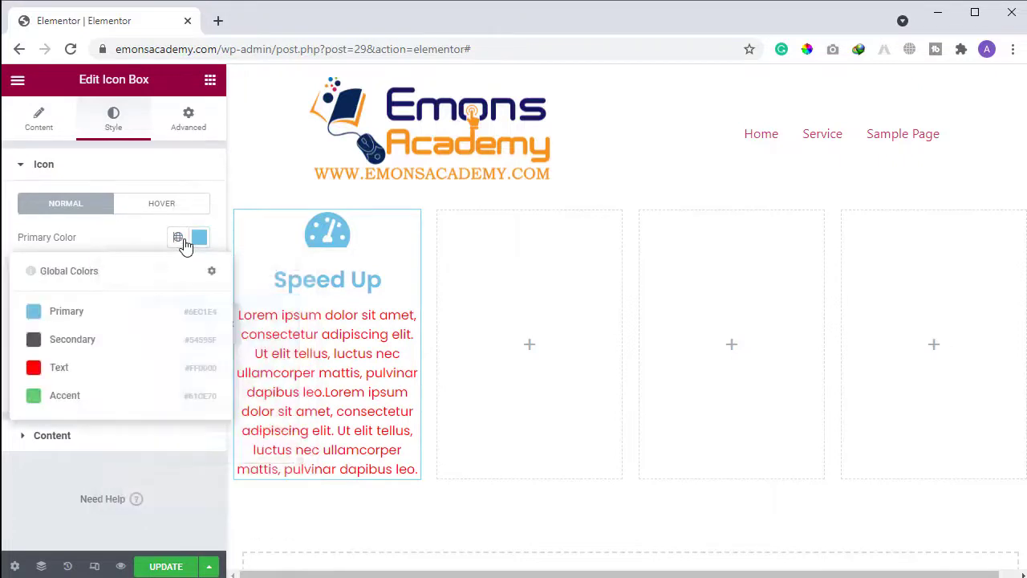
{"action": "left_click", "coordinate": [85, 363]}
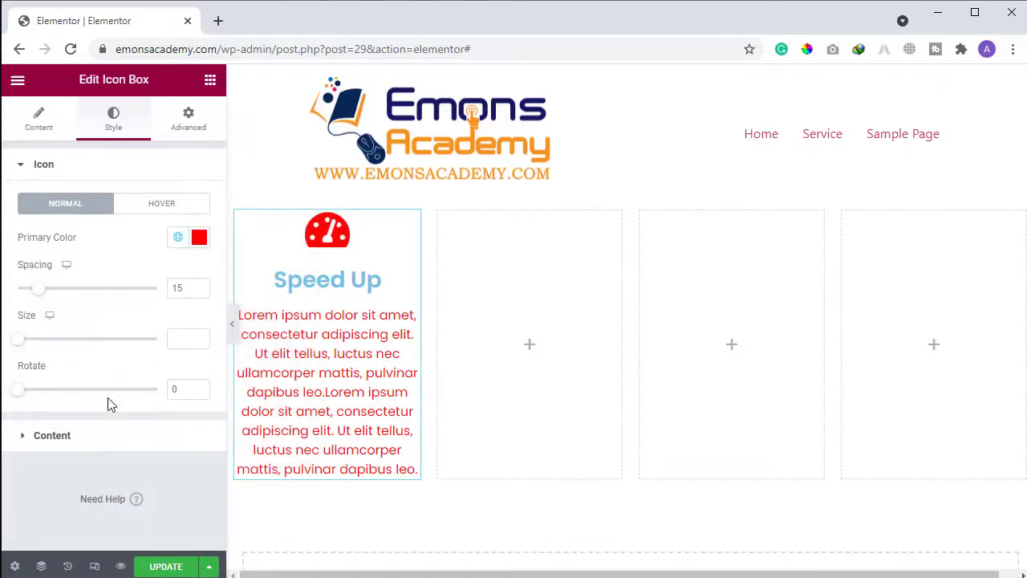
Set the icon box's title and description colors to the global Secondary color, checking the title's global fonts in between.
{"action": "left_click", "coordinate": [103, 441]}
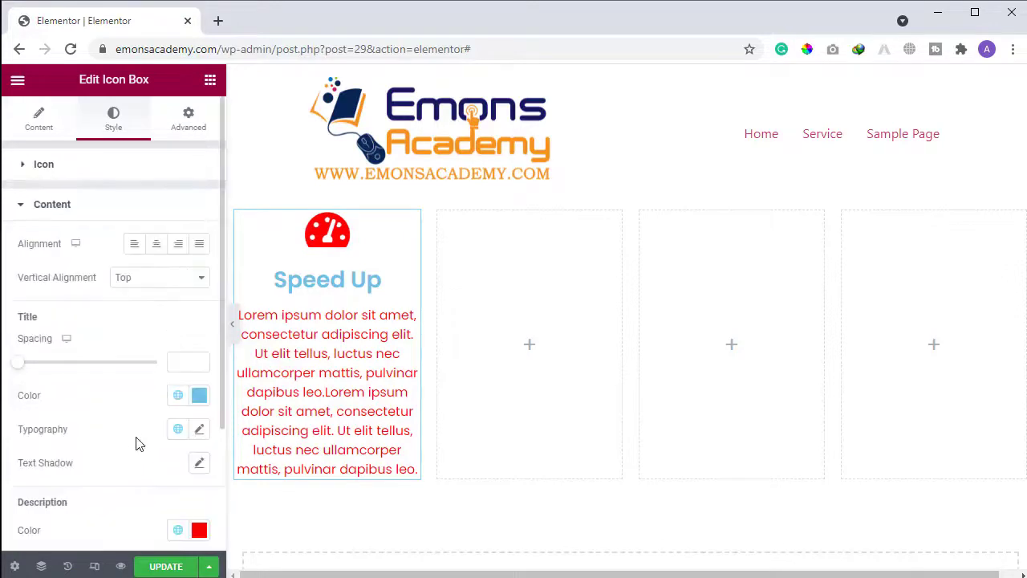
{"action": "scroll", "coordinate": [136, 444], "scroll_direction": "down", "scroll_amount": 1}
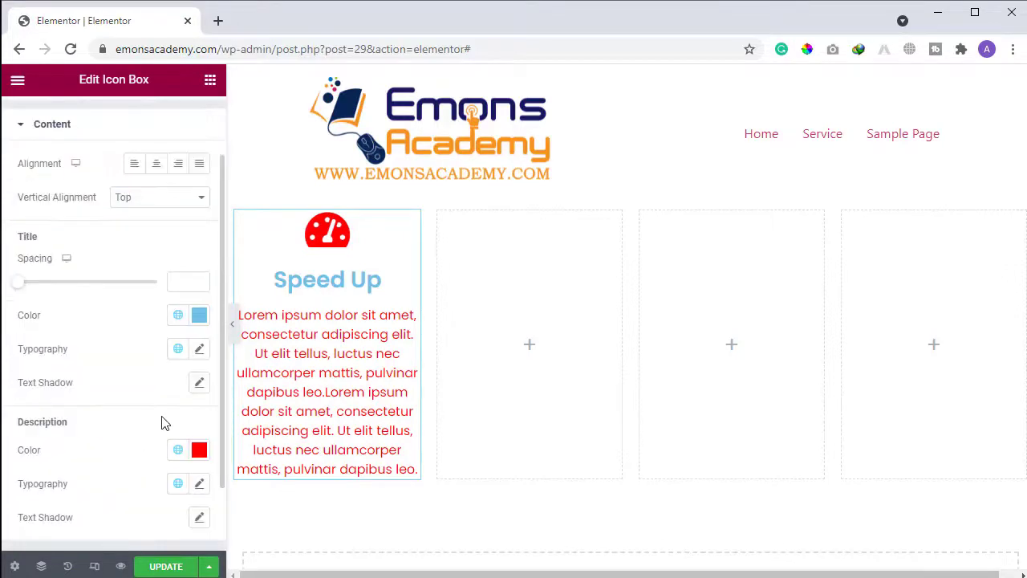
{"action": "left_click", "coordinate": [176, 319]}
{"action": "left_click", "coordinate": [116, 414]}
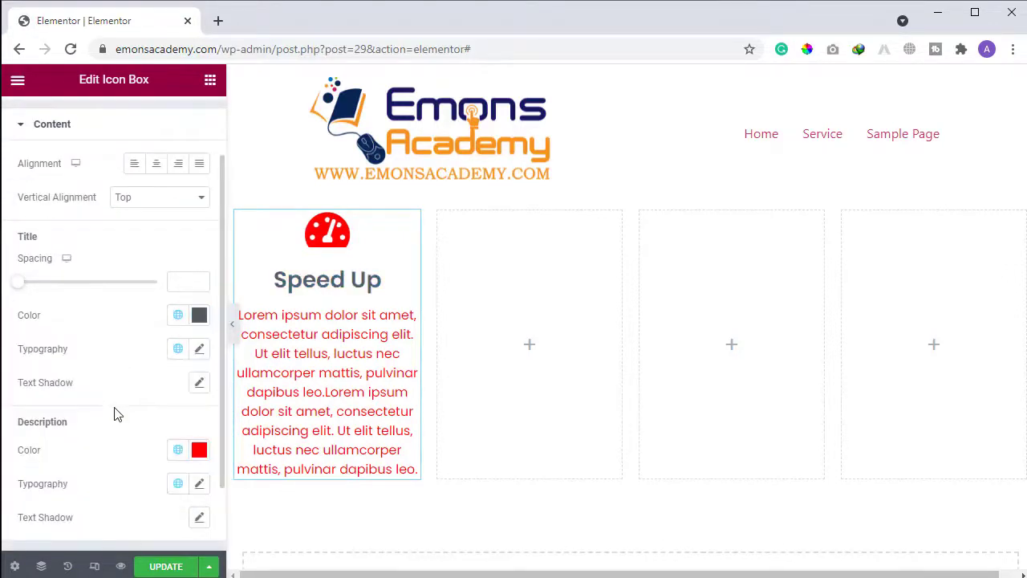
{"action": "left_click", "coordinate": [179, 351]}
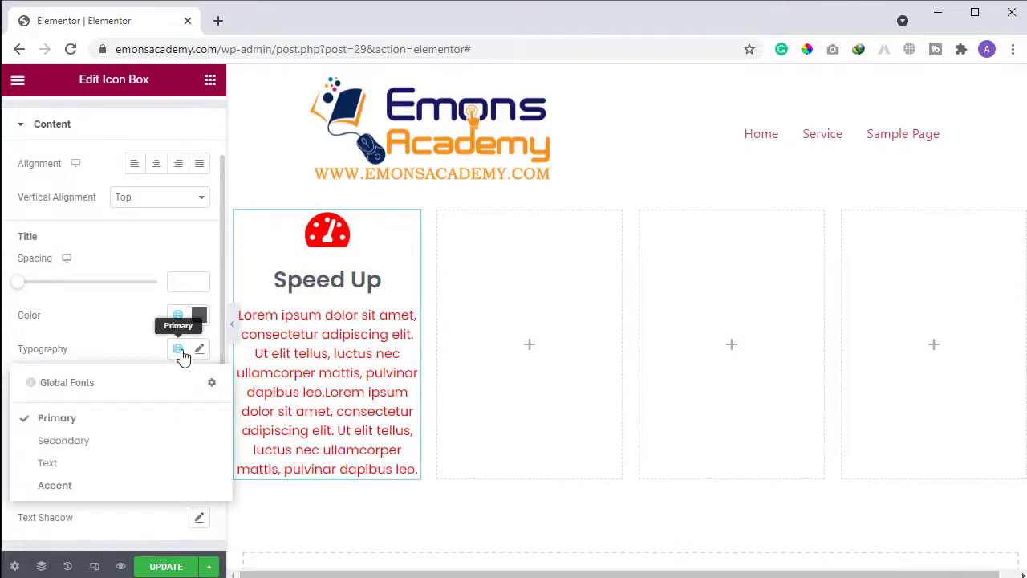
{"action": "left_click", "coordinate": [182, 353]}
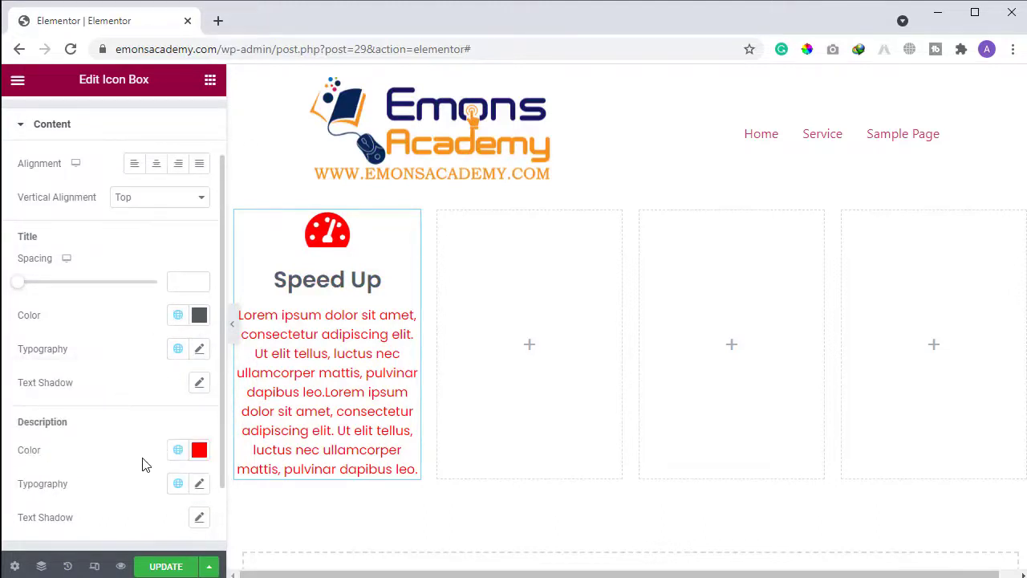
{"action": "left_click", "coordinate": [175, 451]}
{"action": "left_click", "coordinate": [53, 358]}
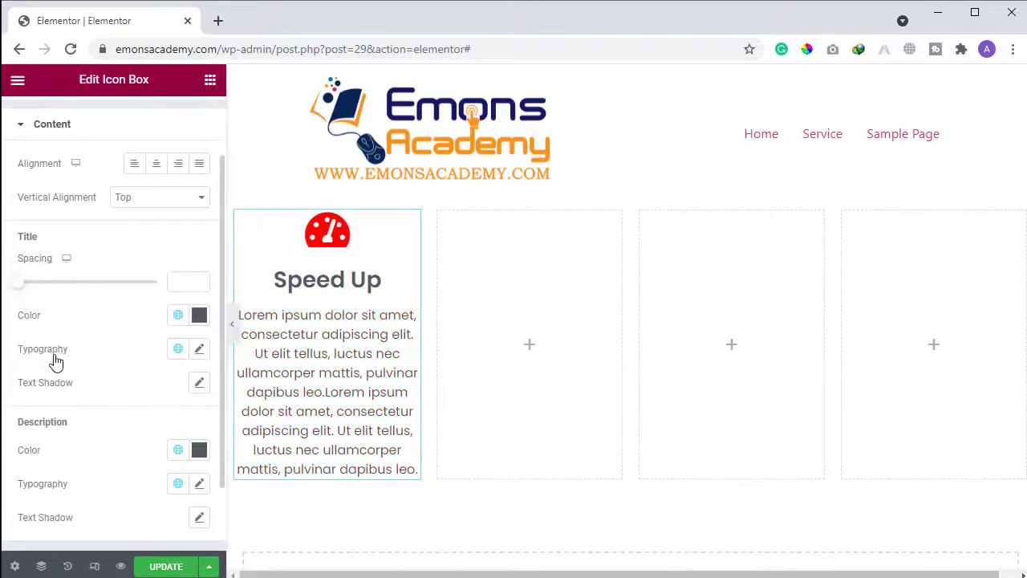
Try justified content alignment, then set the alignment to Center and the vertical alignment to Middle.
{"action": "scroll", "coordinate": [36, 425], "scroll_direction": "down", "scroll_amount": 1}
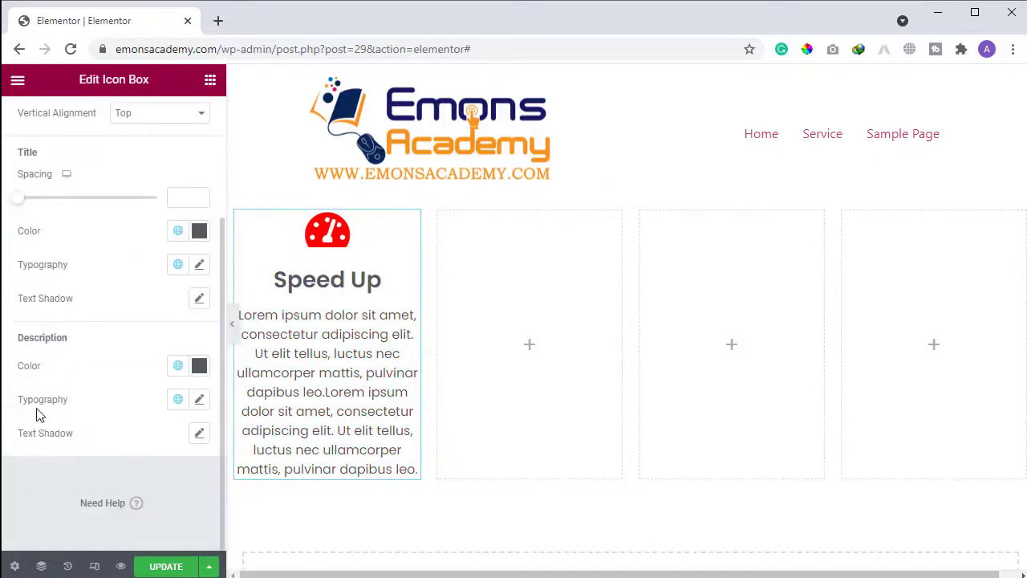
{"action": "scroll", "coordinate": [40, 414], "scroll_direction": "up", "scroll_amount": 1}
{"action": "scroll", "coordinate": [169, 371], "scroll_direction": "up", "scroll_amount": 1}
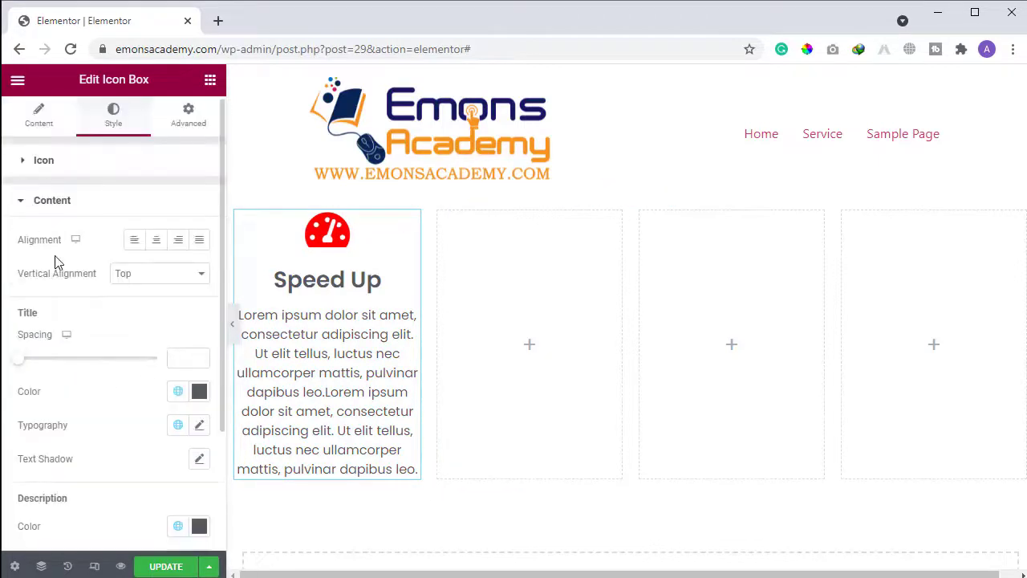
{"action": "left_click", "coordinate": [199, 239]}
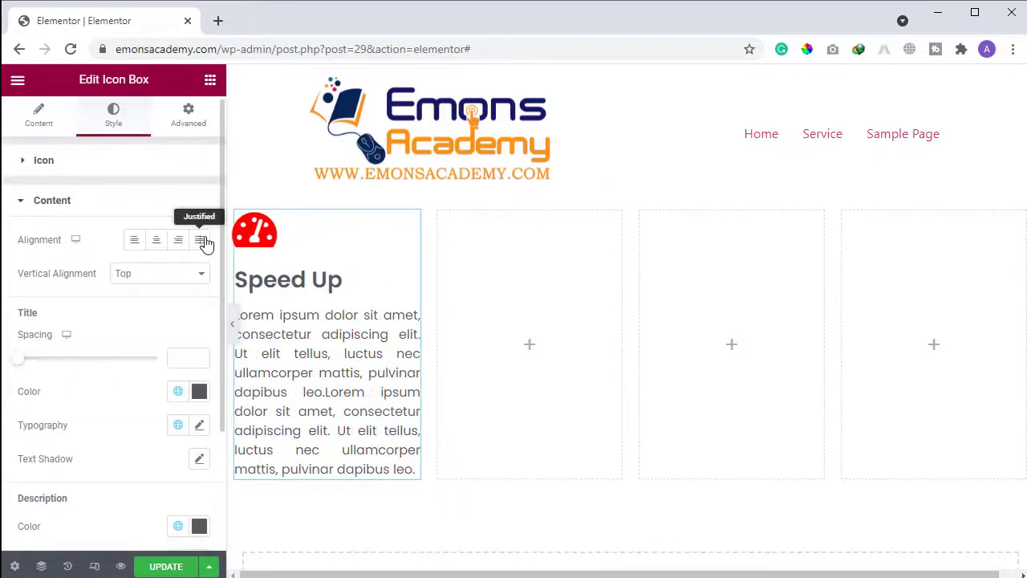
{"action": "left_click", "coordinate": [153, 250]}
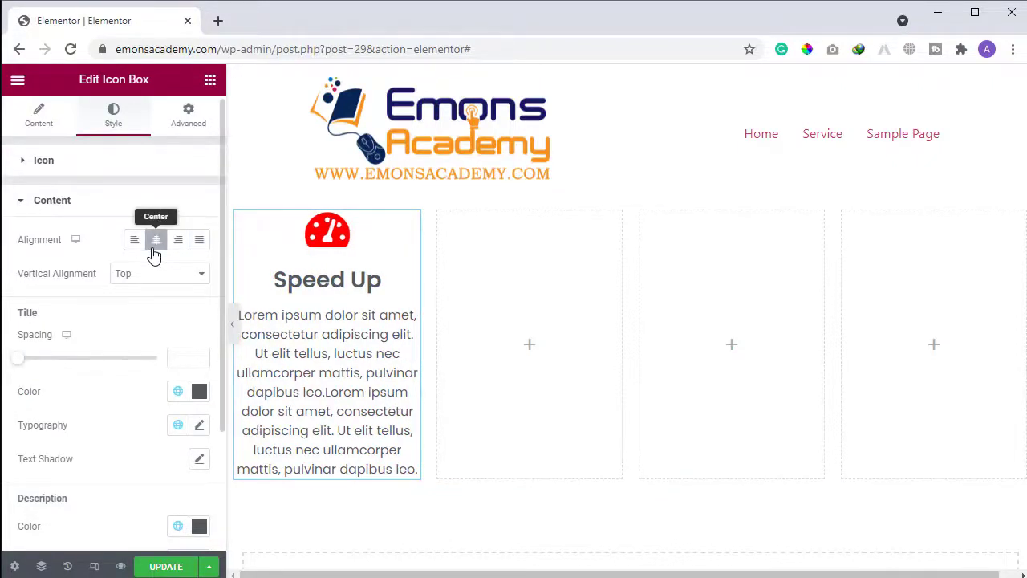
{"action": "left_click", "coordinate": [151, 274]}
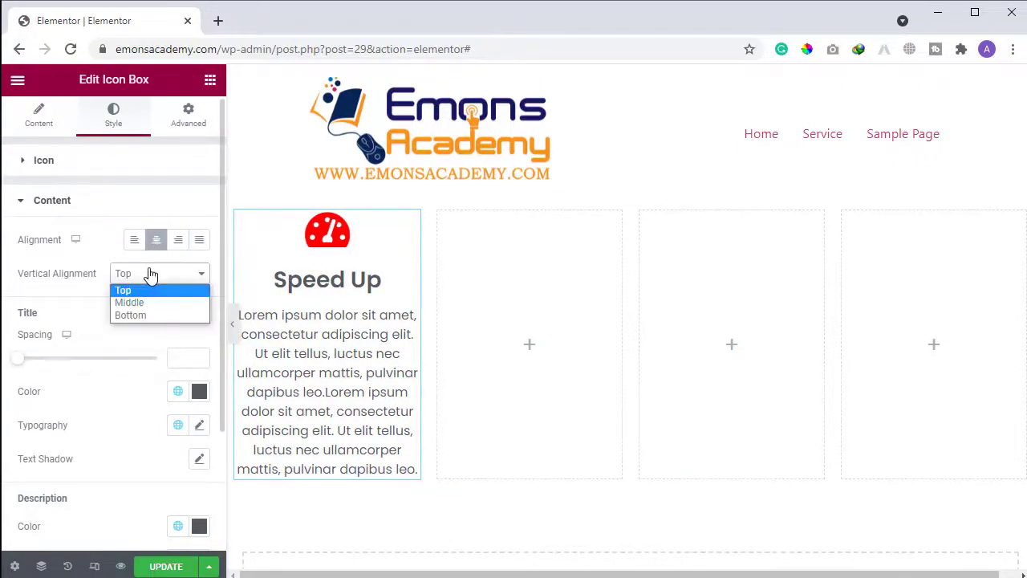
{"action": "left_click", "coordinate": [146, 303]}
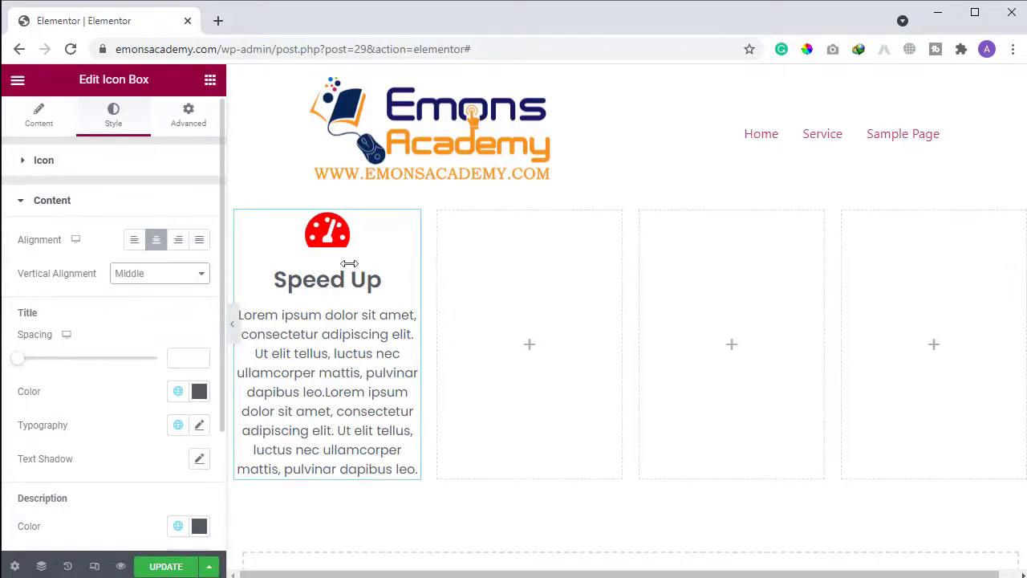
Try the right, justified and left content alignments and return the icon box to Center.
{"action": "left_click", "coordinate": [178, 248]}
{"action": "left_click", "coordinate": [200, 247]}
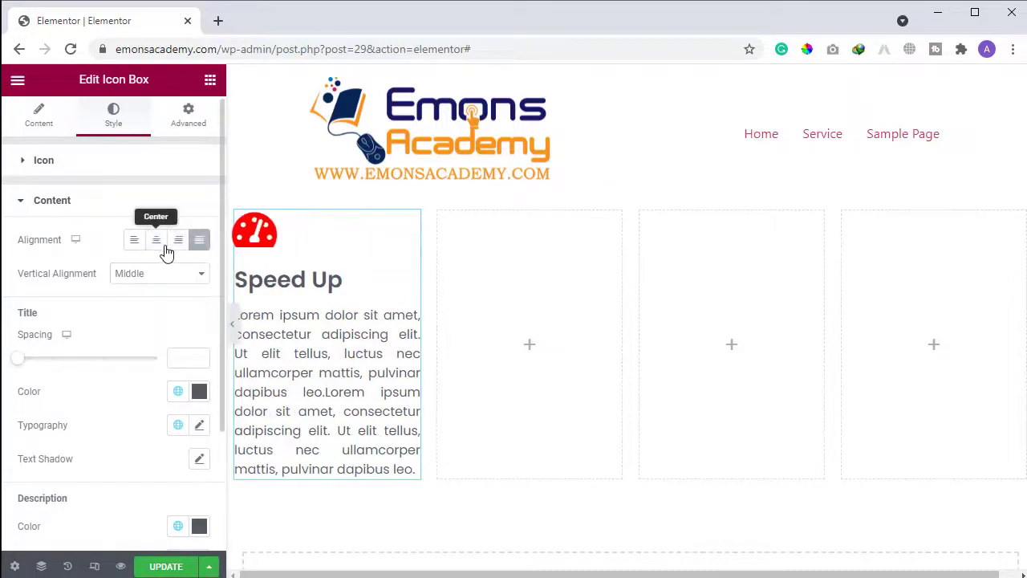
{"action": "left_click", "coordinate": [134, 242]}
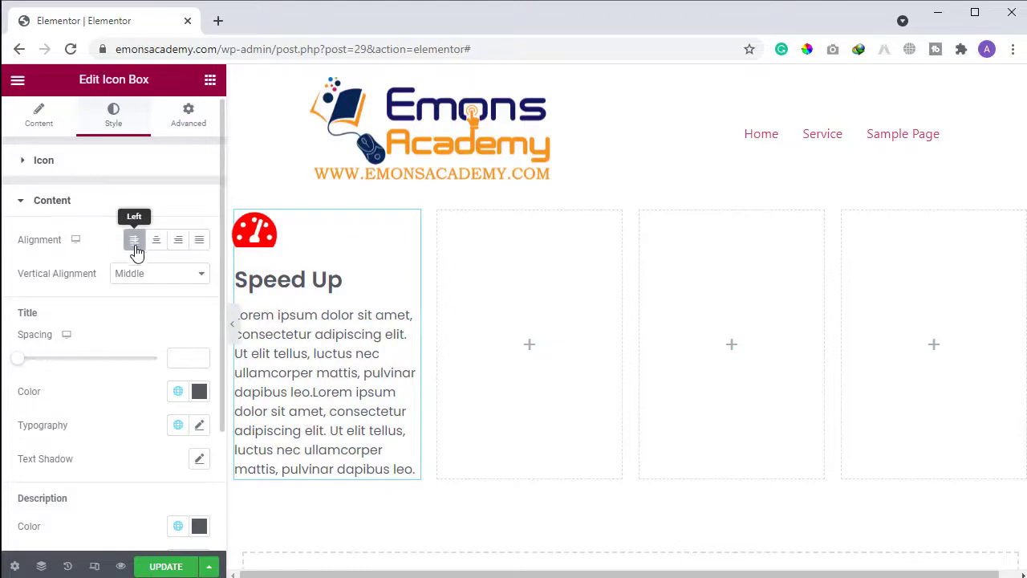
{"action": "left_click", "coordinate": [157, 244]}
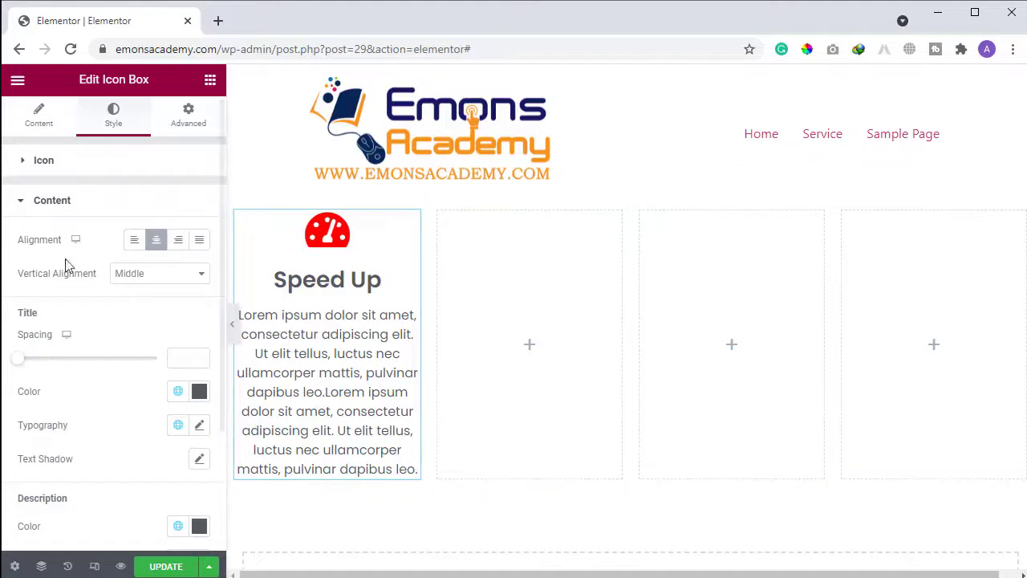
Try enlarging the title's font size gradually to 29 px, then clear the size value.
{"action": "left_click", "coordinate": [202, 425]}
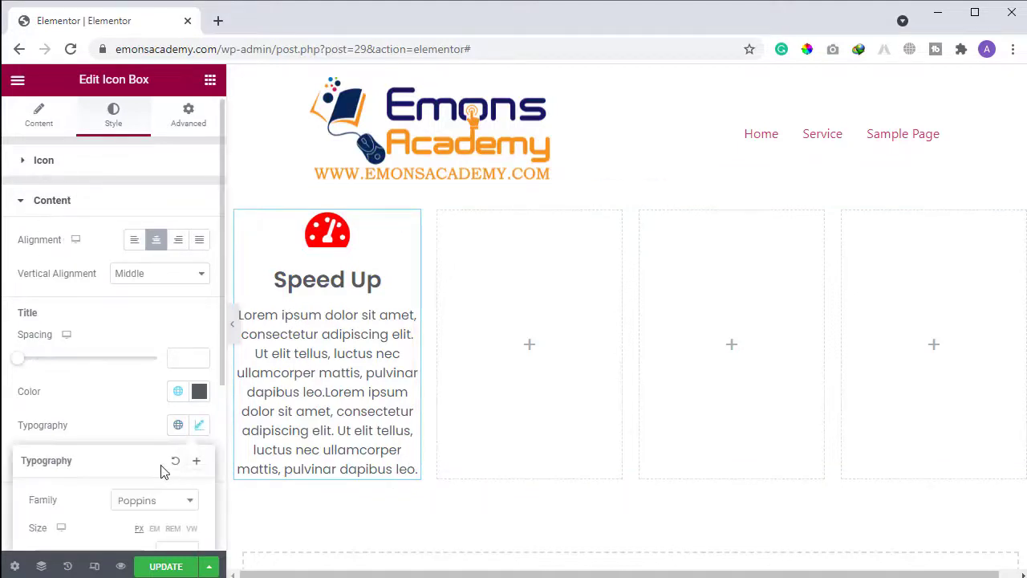
{"action": "scroll", "coordinate": [160, 471], "scroll_direction": "down", "scroll_amount": 1}
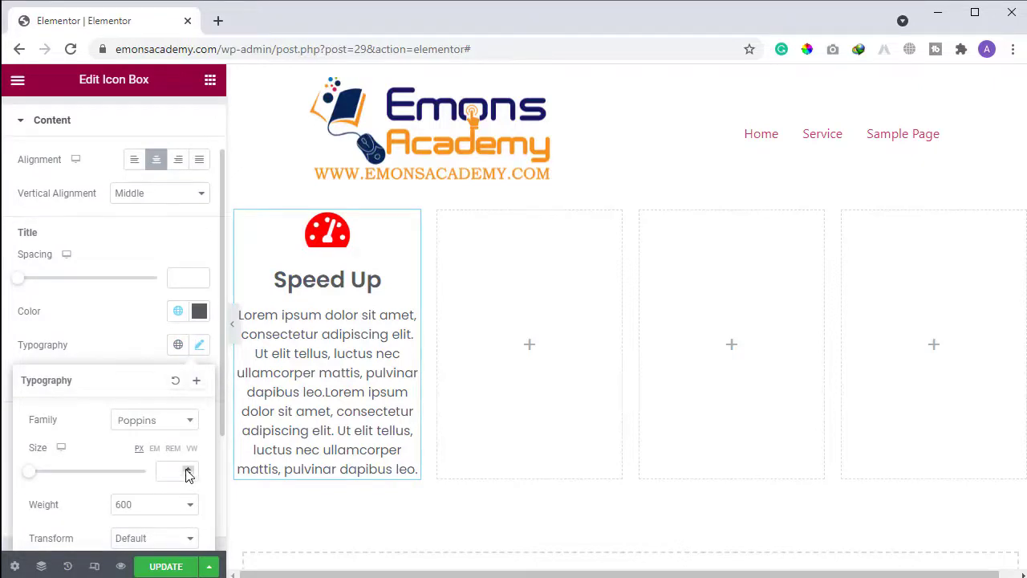
{"action": "left_click", "coordinate": [187, 471]}
{"action": "left_click", "coordinate": [187, 471]}
{"action": "left_click", "coordinate": [187, 471]}
{"action": "left_click", "coordinate": [186, 471]}
{"action": "left_click", "coordinate": [187, 471]}
{"action": "left_click", "coordinate": [187, 471]}
{"action": "left_click", "coordinate": [187, 471]}
{"action": "left_click", "coordinate": [187, 471]}
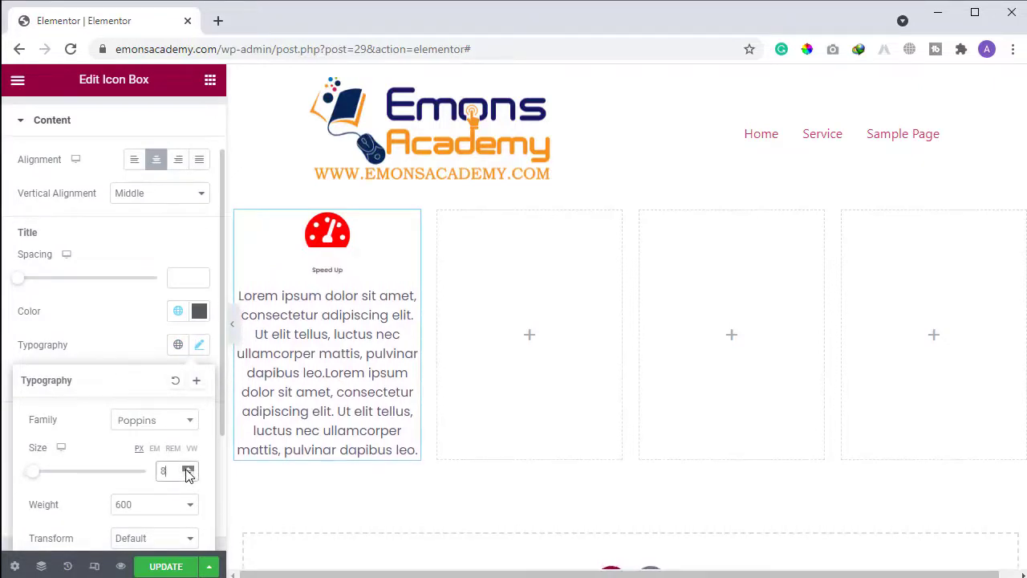
{"action": "left_click", "coordinate": [187, 471]}
{"action": "left_click", "coordinate": [187, 471]}
{"action": "left_click", "coordinate": [187, 471]}
{"action": "left_click", "coordinate": [187, 471]}
{"action": "left_click", "coordinate": [187, 471]}
{"action": "left_click", "coordinate": [186, 471]}
{"action": "left_click", "coordinate": [187, 471]}
{"action": "left_click", "coordinate": [187, 471]}
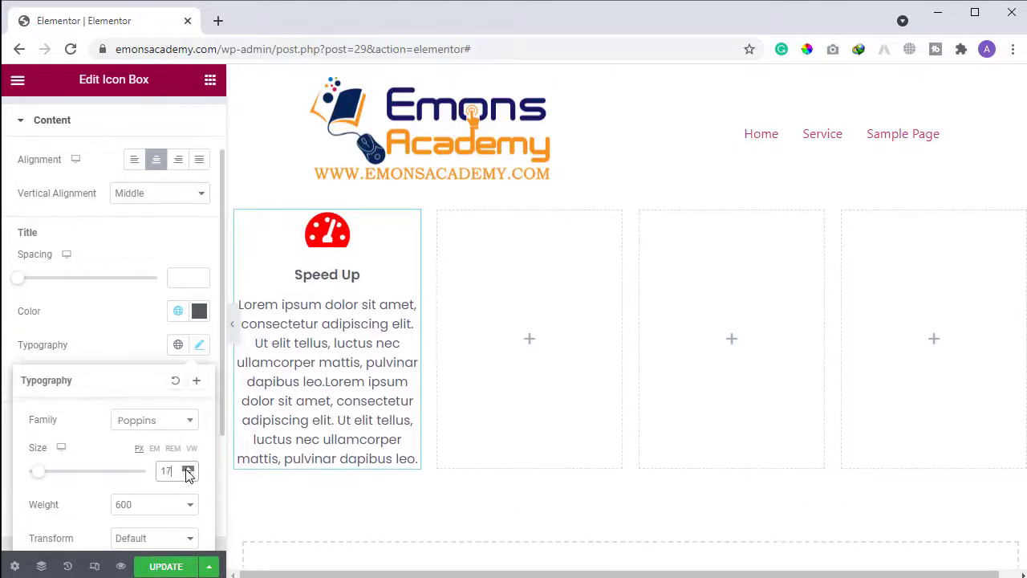
{"action": "left_click", "coordinate": [187, 471]}
{"action": "left_click", "coordinate": [187, 471]}
{"action": "left_click", "coordinate": [187, 471]}
{"action": "left_click", "coordinate": [187, 471]}
{"action": "left_click", "coordinate": [187, 471]}
{"action": "left_click", "coordinate": [187, 471]}
{"action": "left_click", "coordinate": [187, 471]}
{"action": "left_click", "coordinate": [187, 471]}
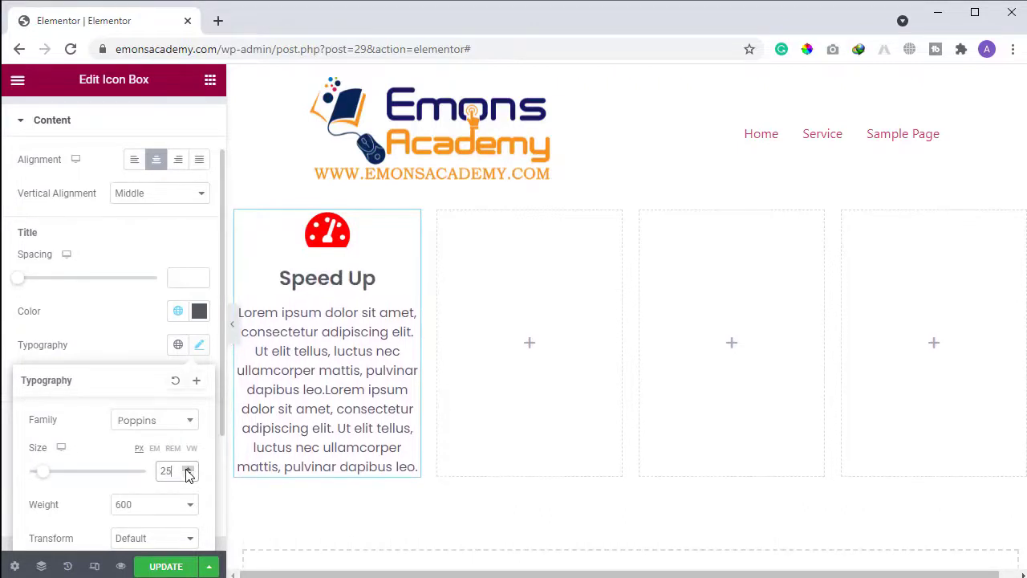
{"action": "left_click", "coordinate": [187, 469]}
{"action": "left_click", "coordinate": [187, 469]}
{"action": "left_click", "coordinate": [187, 470]}
{"action": "left_click", "coordinate": [186, 470]}
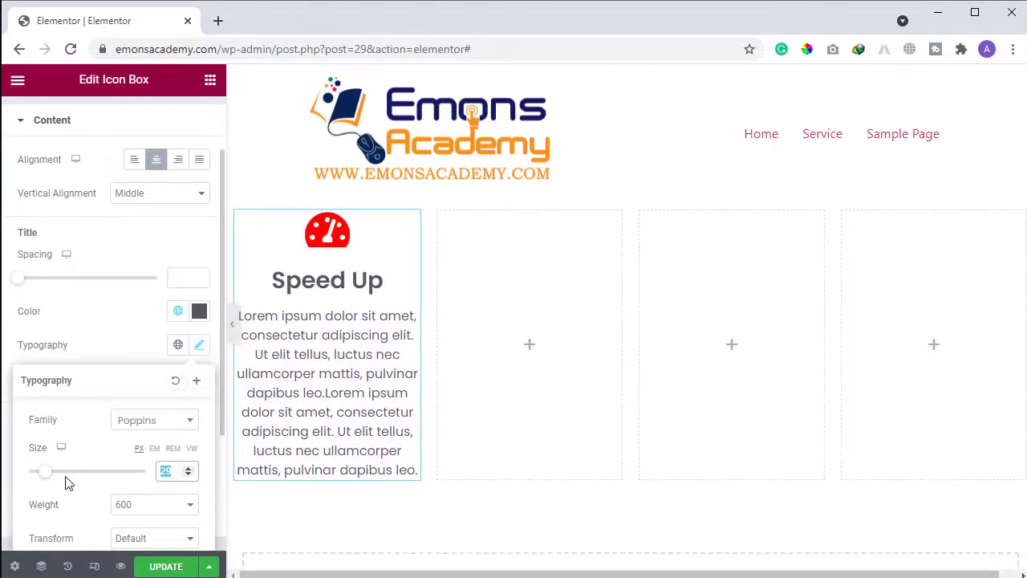
{"action": "key", "text": "BackSpace"}
{"action": "left_click", "coordinate": [93, 321]}
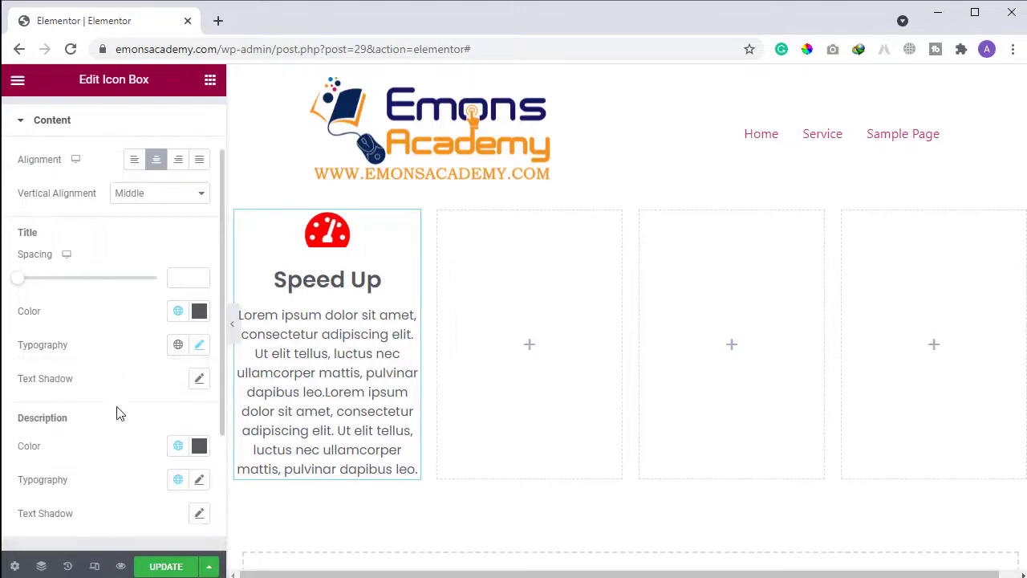
Set the font size of the icon box's description to 14 px.
{"action": "left_click", "coordinate": [200, 480]}
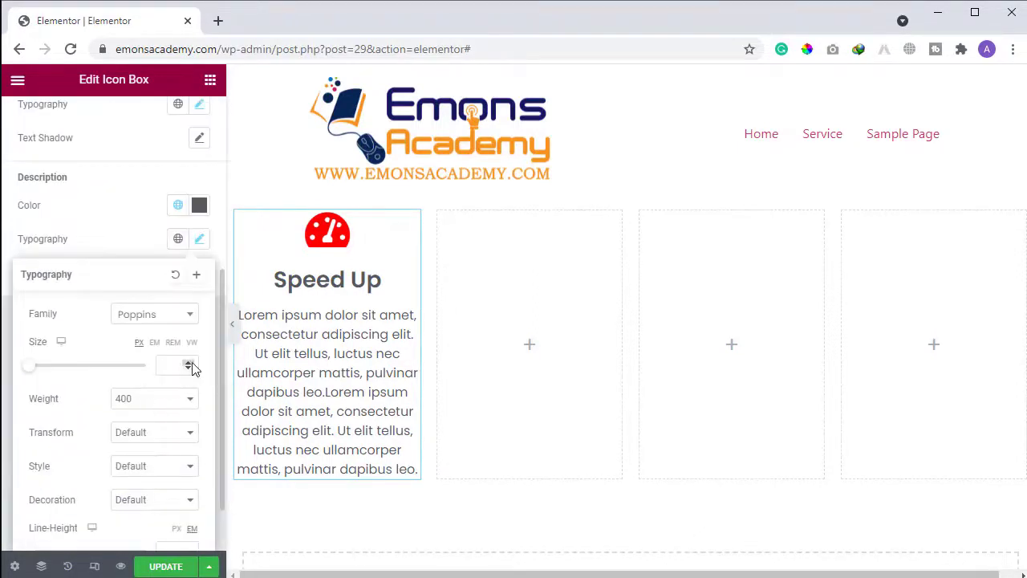
{"action": "left_click", "coordinate": [189, 363]}
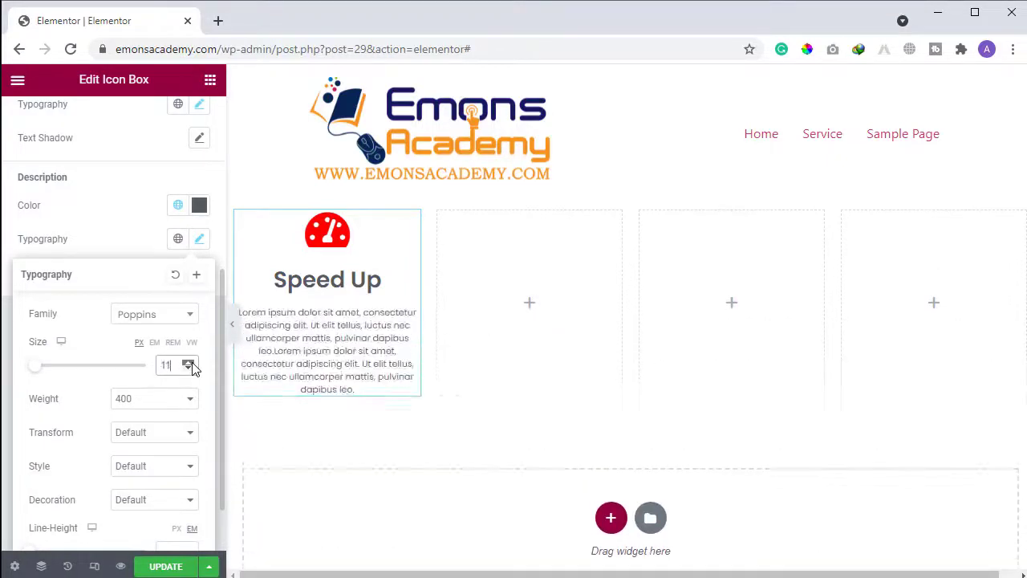
{"action": "left_click", "coordinate": [189, 363]}
{"action": "left_click", "coordinate": [190, 363]}
{"action": "left_click", "coordinate": [190, 363]}
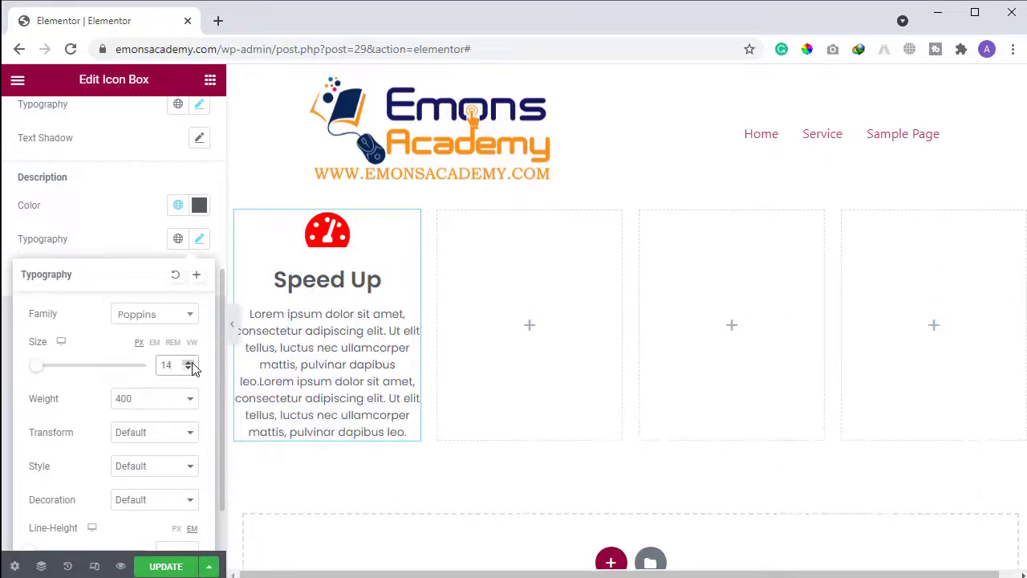
Try enlarging the font size of the icon box's description gradually to 19 px.
{"action": "left_click", "coordinate": [191, 363]}
{"action": "left_click", "coordinate": [190, 362]}
{"action": "left_click", "coordinate": [191, 362]}
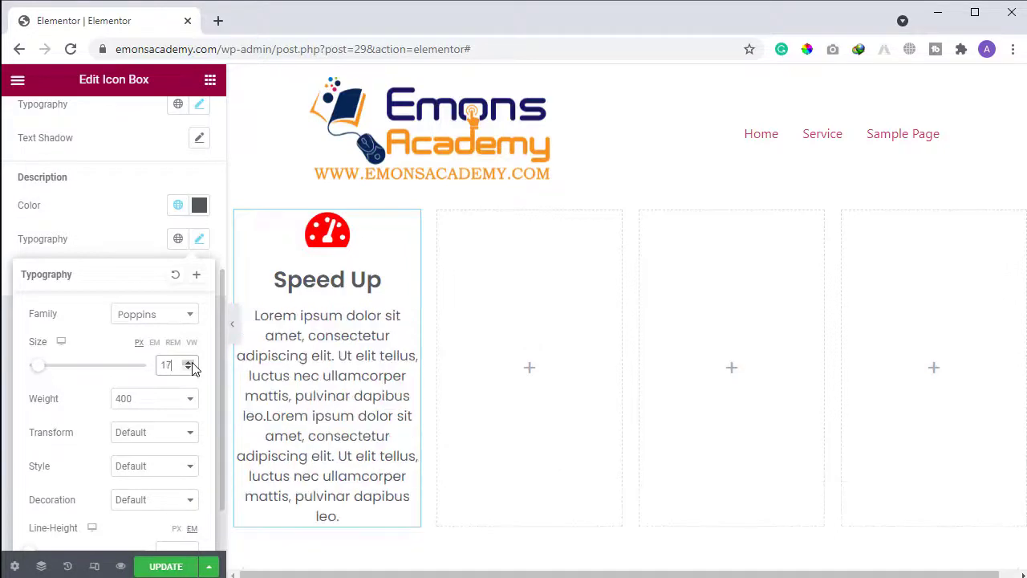
{"action": "left_click", "coordinate": [190, 363]}
{"action": "left_click", "coordinate": [190, 362]}
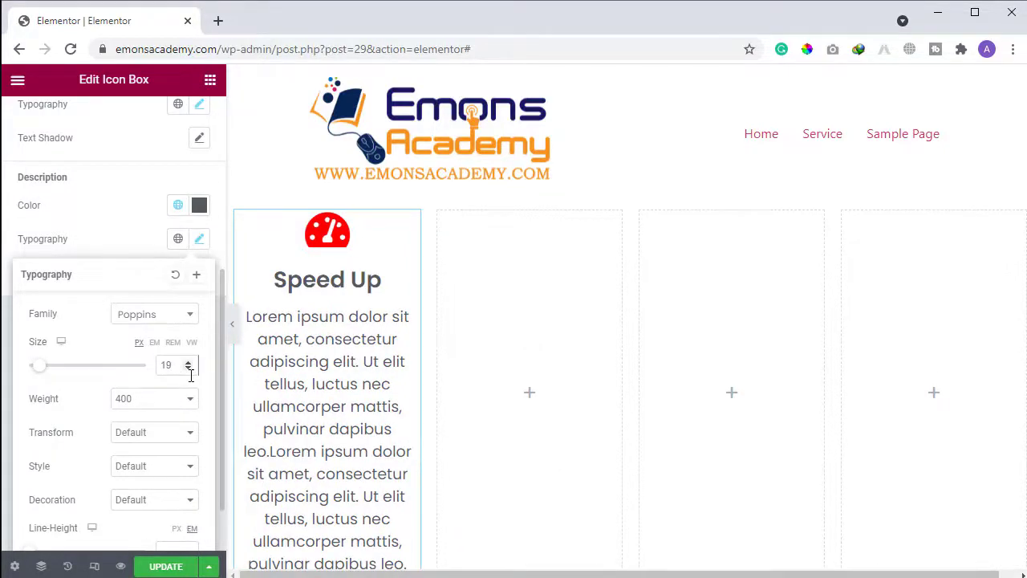
Switch the description's font size unit to REM and try reducing the size gradually from 10 down to 0.1.
{"action": "left_click", "coordinate": [174, 344]}
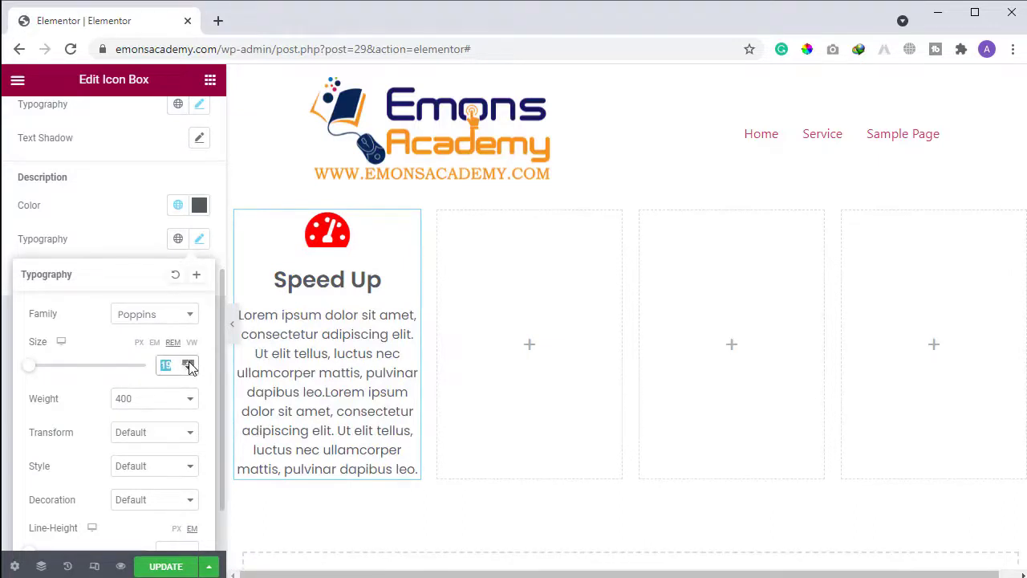
{"action": "left_click", "coordinate": [188, 369]}
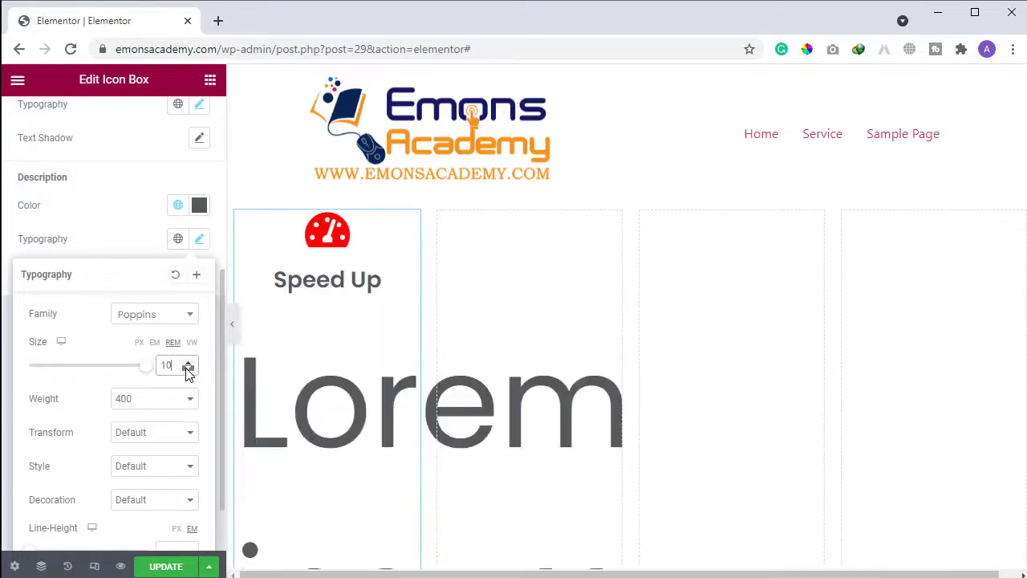
{"action": "left_click", "coordinate": [188, 369]}
{"action": "left_click", "coordinate": [188, 369]}
{"action": "left_click", "coordinate": [187, 369]}
{"action": "left_click", "coordinate": [187, 369]}
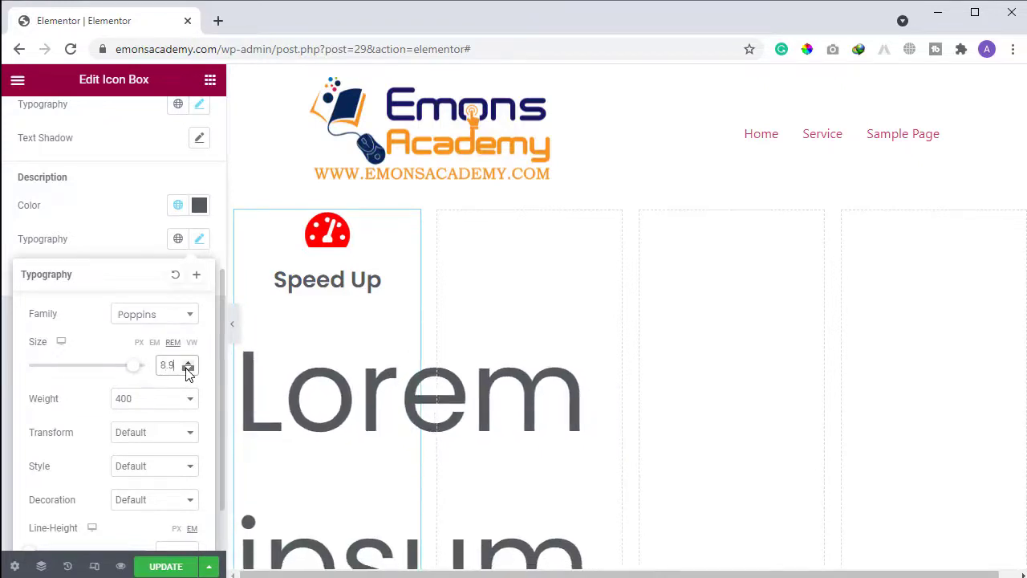
{"action": "left_click", "coordinate": [188, 369]}
{"action": "left_click", "coordinate": [188, 369]}
{"action": "left_click", "coordinate": [187, 369]}
{"action": "left_click_drag", "start_coordinate": [100, 370], "coordinate": [21, 371]}
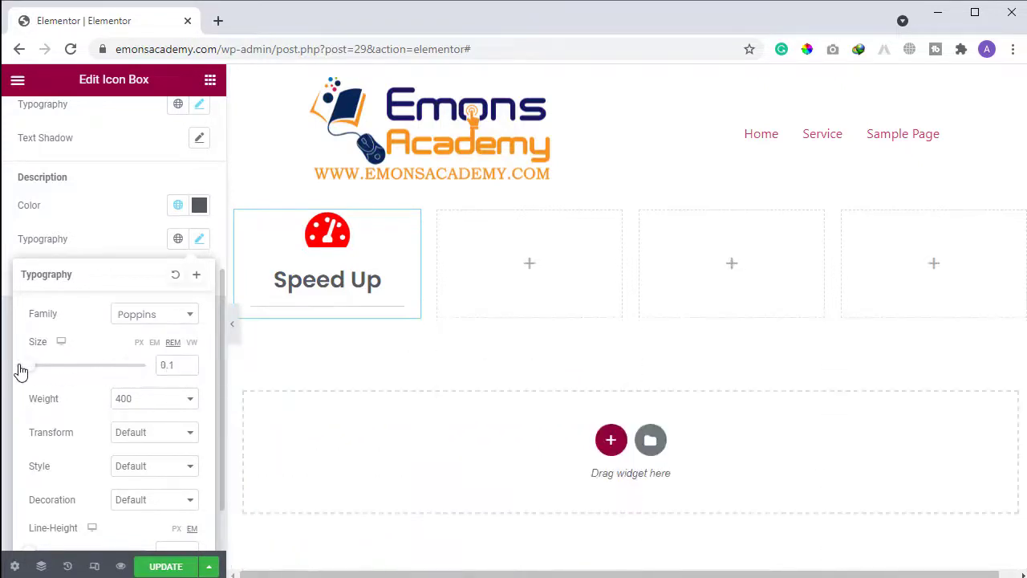
Raise the description's font size gradually to 0.9 rem.
{"action": "left_click", "coordinate": [187, 361]}
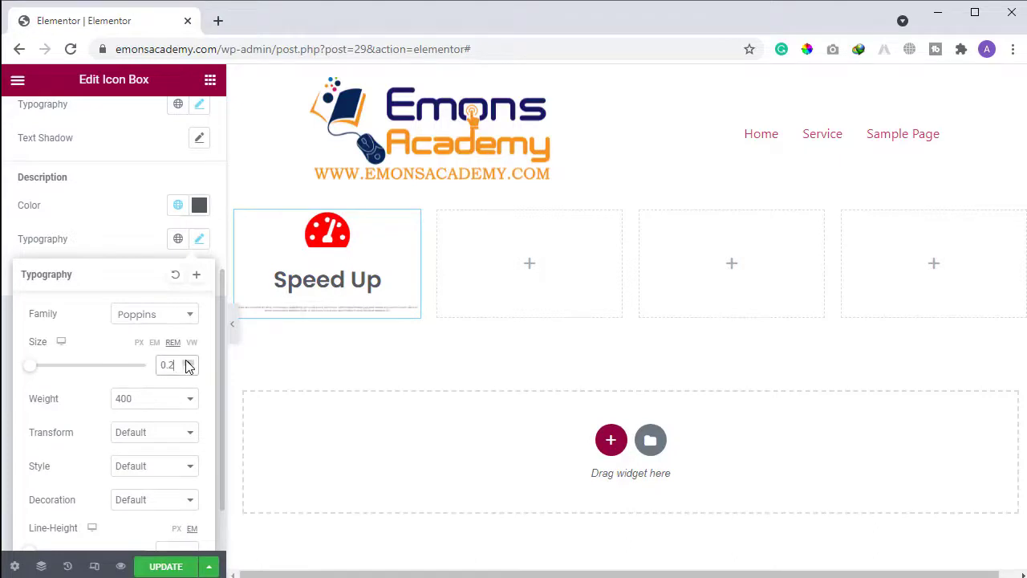
{"action": "left_click", "coordinate": [187, 361]}
{"action": "left_click", "coordinate": [187, 361]}
{"action": "left_click", "coordinate": [187, 361]}
{"action": "left_click", "coordinate": [187, 361]}
{"action": "left_click", "coordinate": [187, 362]}
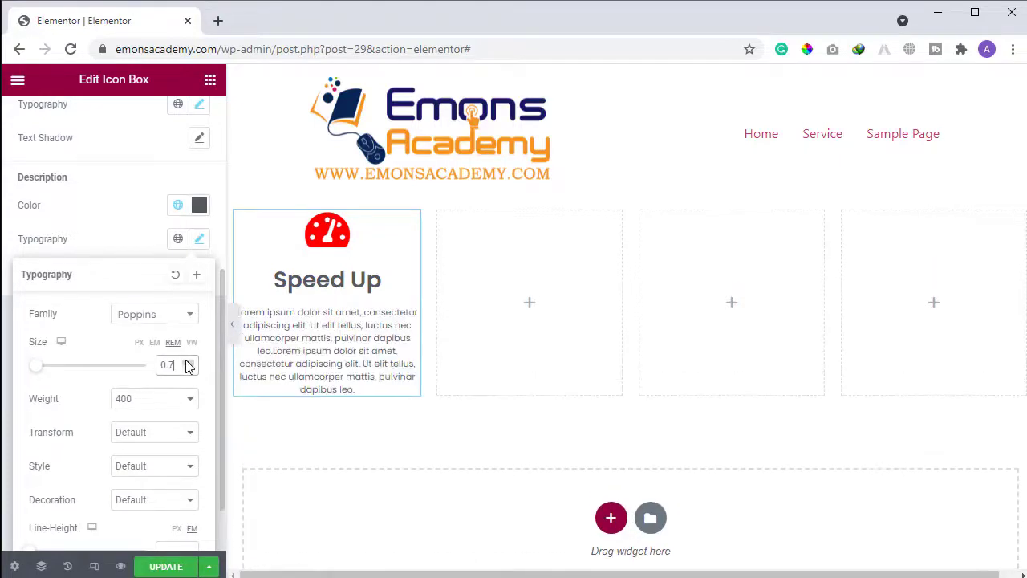
{"action": "left_click", "coordinate": [188, 363]}
{"action": "left_click", "coordinate": [188, 362]}
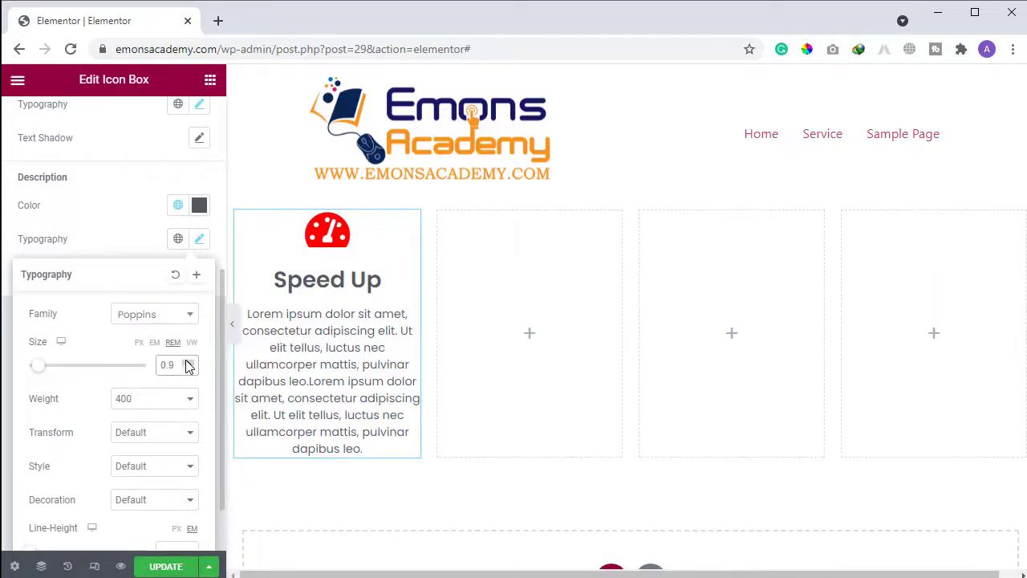
Try the font weights 500 and Bold on the description, then set the weight to 300.
{"action": "left_click", "coordinate": [168, 400]}
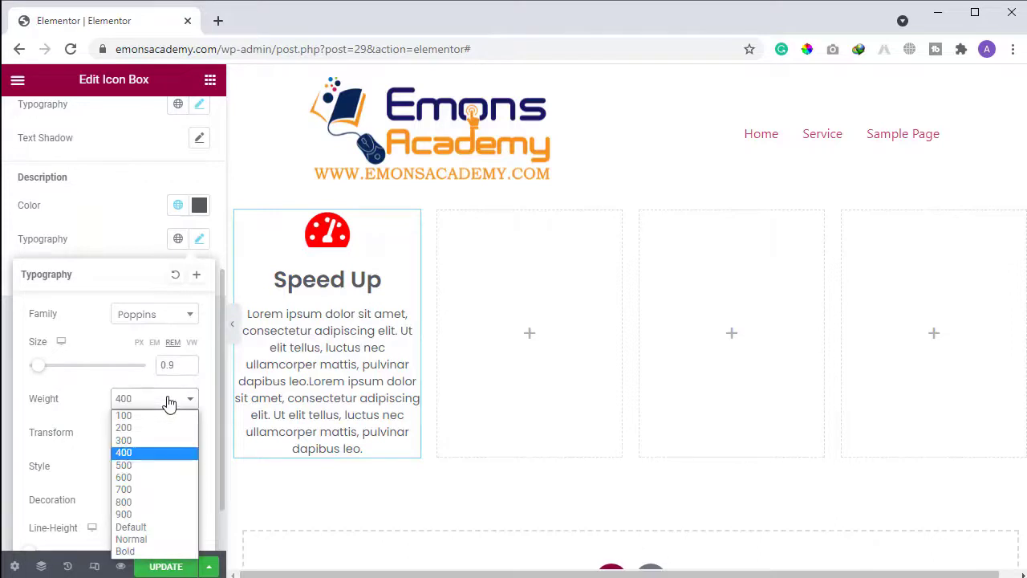
{"action": "left_click", "coordinate": [134, 466]}
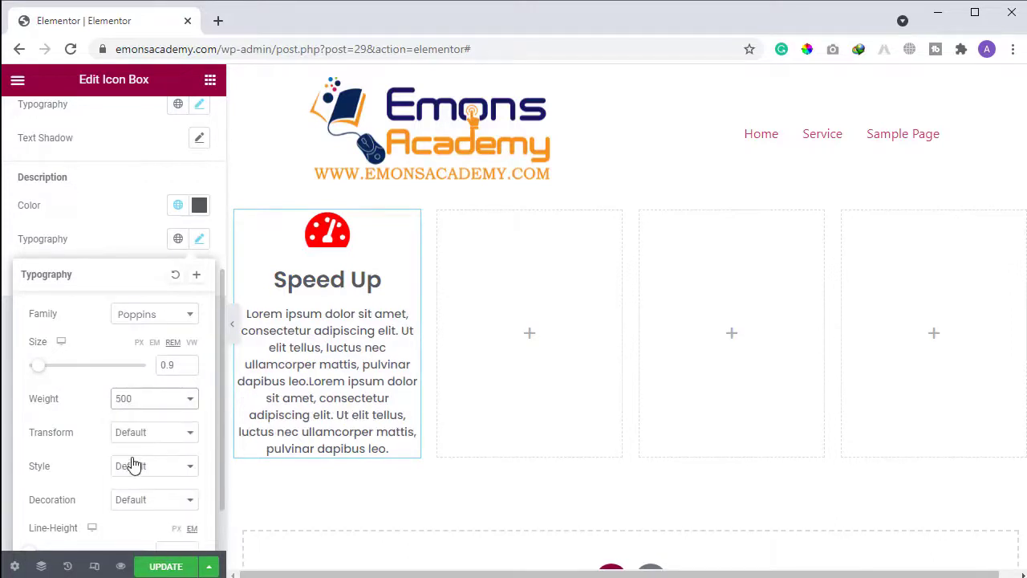
{"action": "left_click", "coordinate": [149, 407]}
{"action": "left_click", "coordinate": [128, 551]}
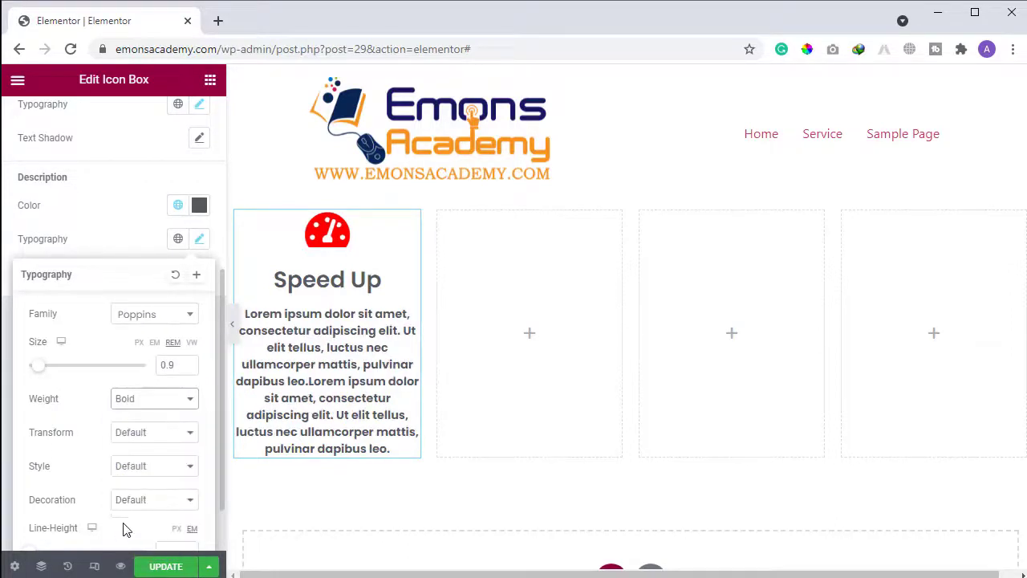
{"action": "left_click", "coordinate": [144, 404]}
{"action": "left_click", "coordinate": [132, 440]}
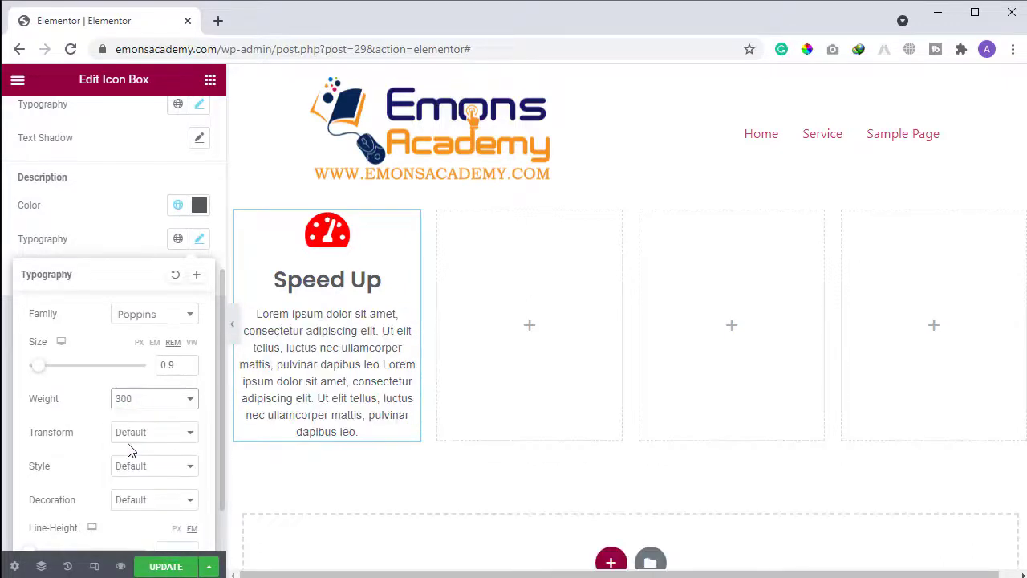
Set the description's line height to 1.4 em, trying values up to 1.5 em.
{"action": "scroll", "coordinate": [152, 488], "scroll_direction": "down", "scroll_amount": 1}
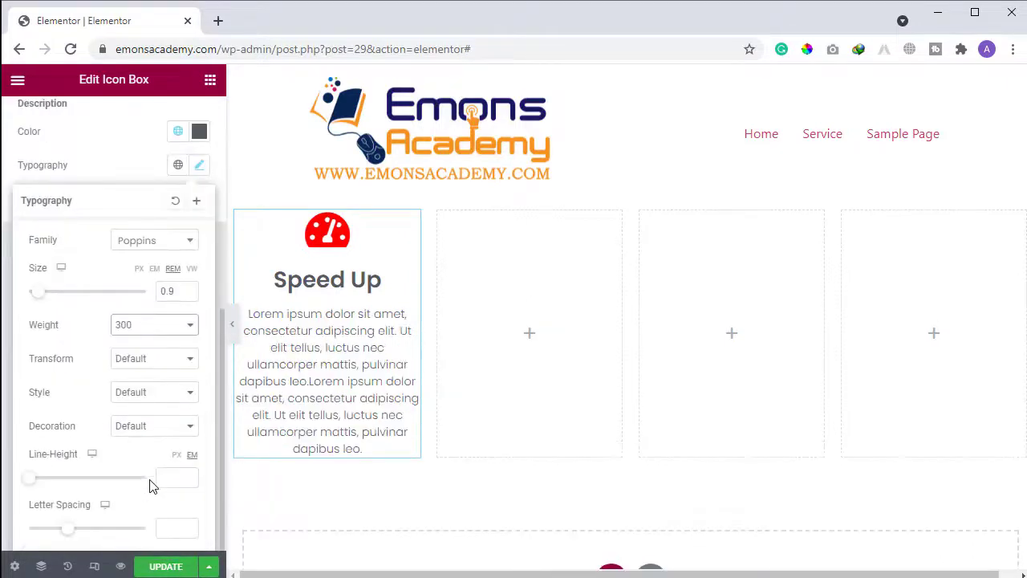
{"action": "left_click", "coordinate": [189, 480]}
{"action": "left_click", "coordinate": [189, 480]}
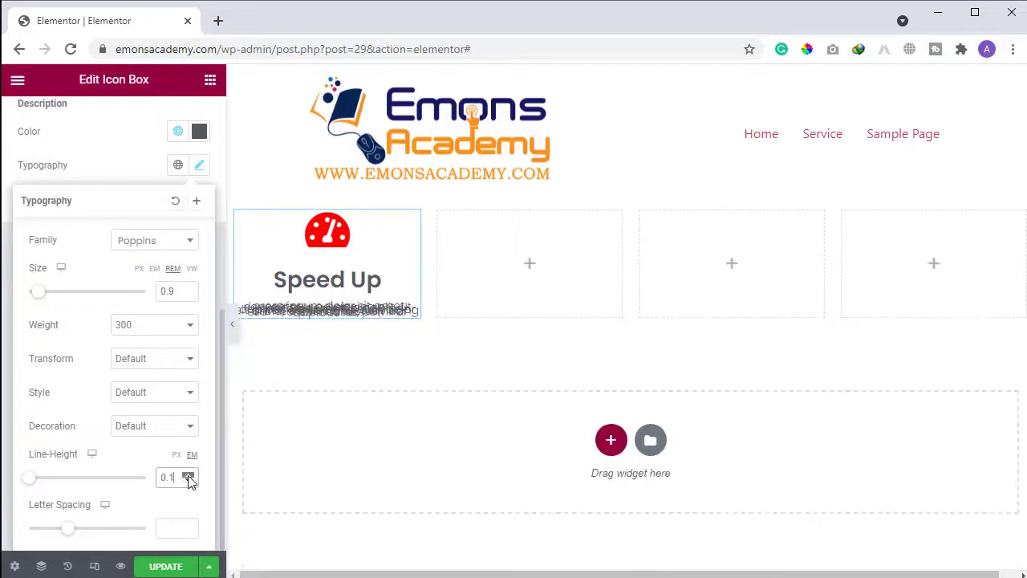
{"action": "left_click", "coordinate": [188, 476]}
{"action": "left_click", "coordinate": [187, 476]}
{"action": "left_click", "coordinate": [188, 476]}
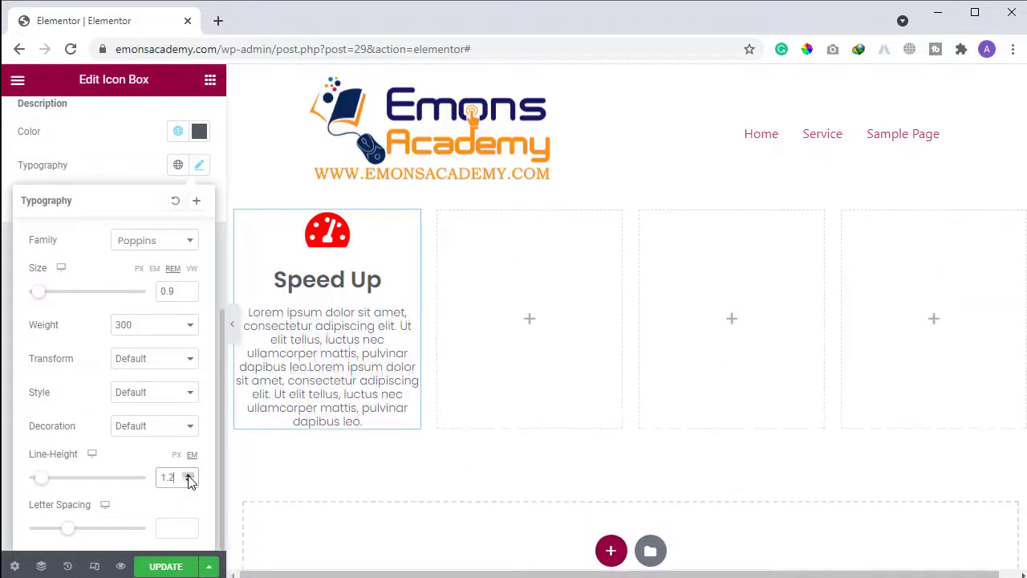
{"action": "left_click", "coordinate": [188, 476]}
{"action": "left_click", "coordinate": [188, 477]}
{"action": "left_click", "coordinate": [189, 477]}
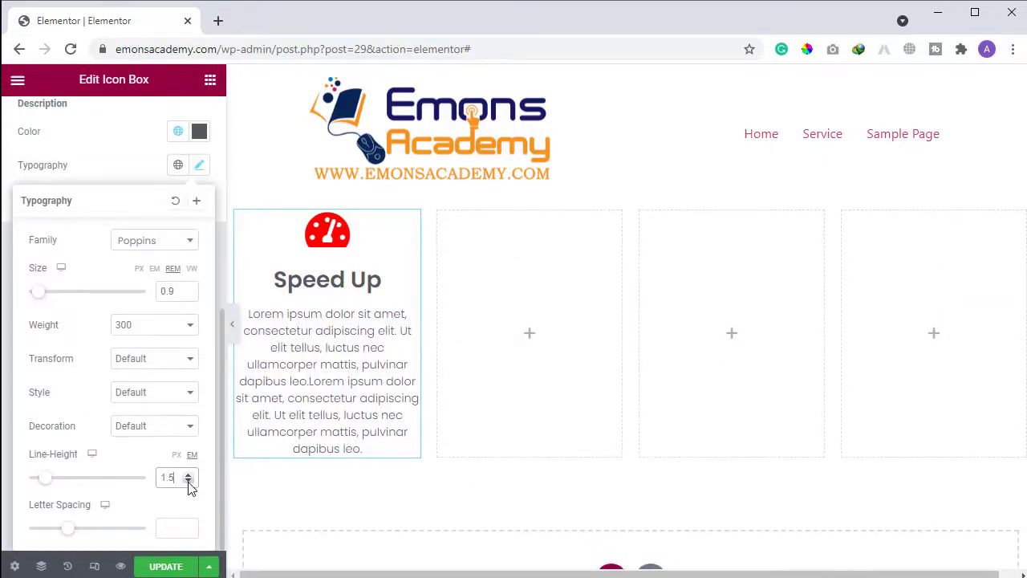
{"action": "left_click", "coordinate": [189, 481]}
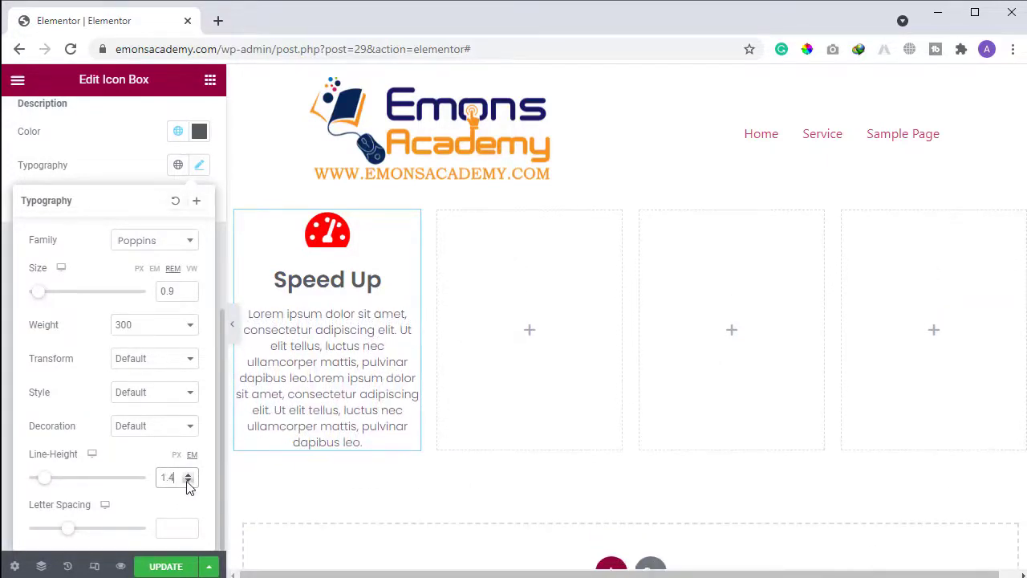
Try widening the description's letter spacing gradually to 1.8.
{"action": "left_click", "coordinate": [188, 528]}
{"action": "left_click", "coordinate": [188, 528]}
{"action": "left_click", "coordinate": [188, 527]}
{"action": "left_click", "coordinate": [187, 527]}
{"action": "left_click", "coordinate": [188, 527]}
{"action": "left_click", "coordinate": [187, 528]}
{"action": "left_click", "coordinate": [188, 528]}
{"action": "left_click", "coordinate": [188, 528]}
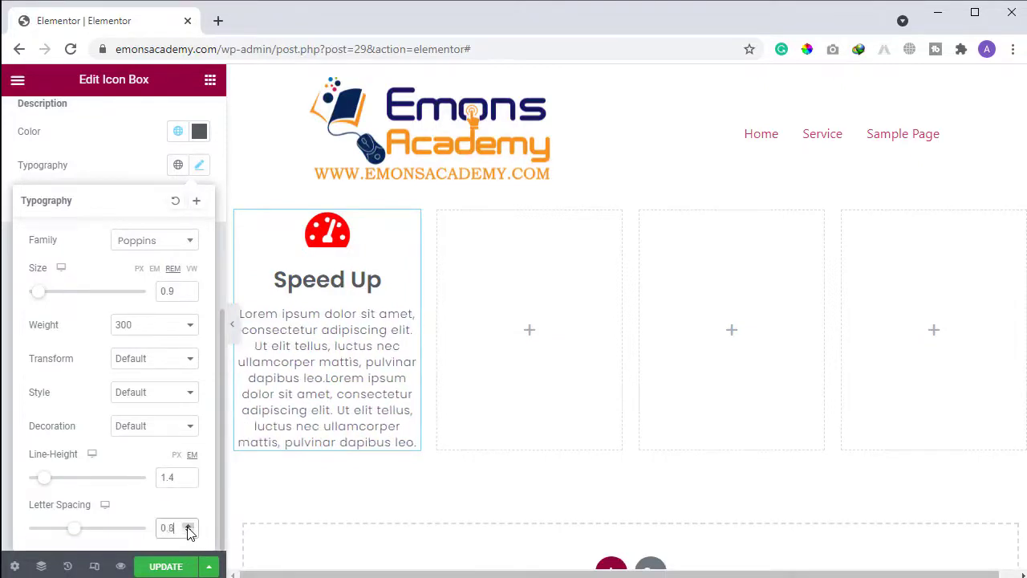
{"action": "left_click", "coordinate": [187, 528]}
{"action": "left_click", "coordinate": [188, 528]}
{"action": "left_click", "coordinate": [188, 528]}
{"action": "left_click", "coordinate": [188, 528]}
{"action": "left_click", "coordinate": [188, 528]}
{"action": "left_click", "coordinate": [187, 528]}
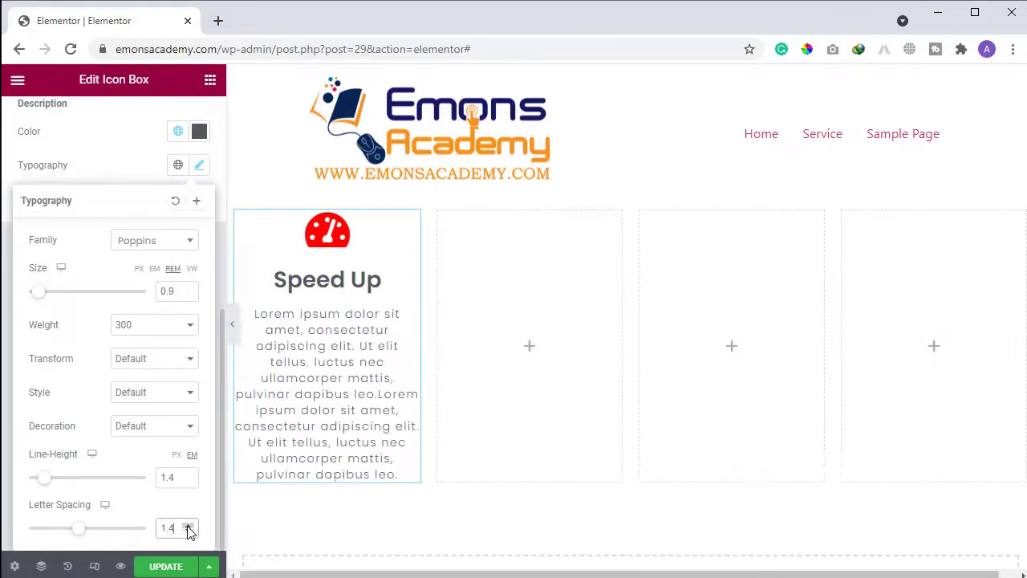
{"action": "left_click", "coordinate": [188, 528]}
{"action": "left_click", "coordinate": [187, 528]}
{"action": "left_click", "coordinate": [187, 528]}
{"action": "left_click", "coordinate": [188, 528]}
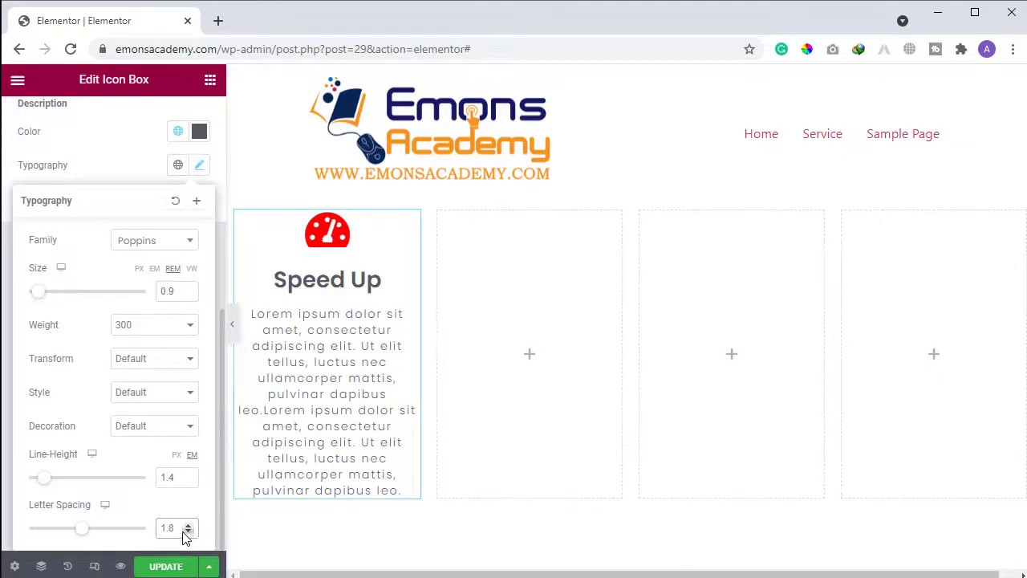
Reduce the description's letter spacing to 1.
{"action": "left_click", "coordinate": [188, 533]}
{"action": "left_click", "coordinate": [187, 532]}
{"action": "left_click", "coordinate": [187, 533]}
{"action": "left_click", "coordinate": [188, 532]}
{"action": "left_click", "coordinate": [187, 532]}
{"action": "left_click", "coordinate": [187, 533]}
{"action": "left_click", "coordinate": [188, 533]}
{"action": "left_click", "coordinate": [188, 532]}
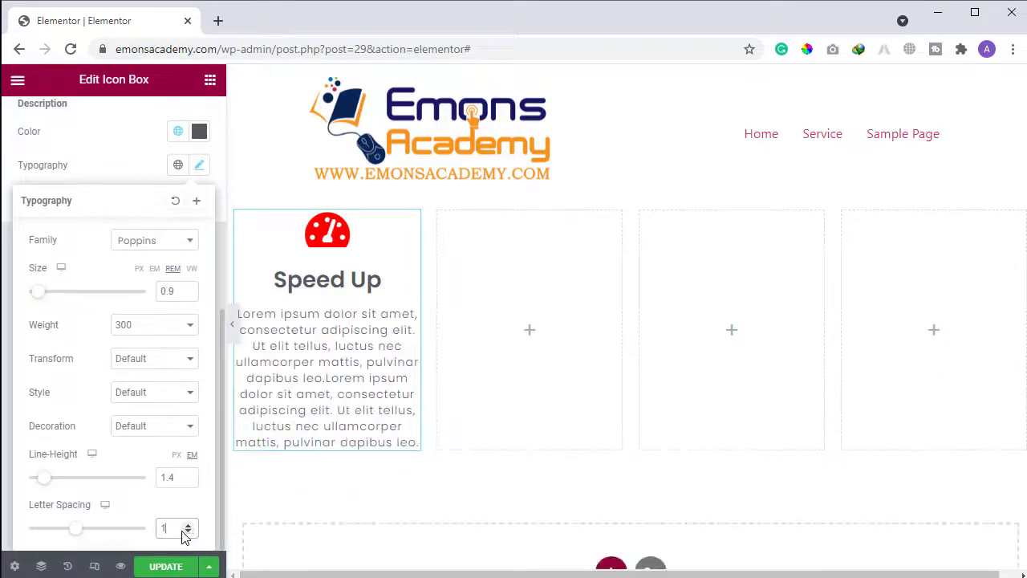
Set the description's font weight to 600 and its font size to 1.2 rem.
{"action": "left_click", "coordinate": [151, 331]}
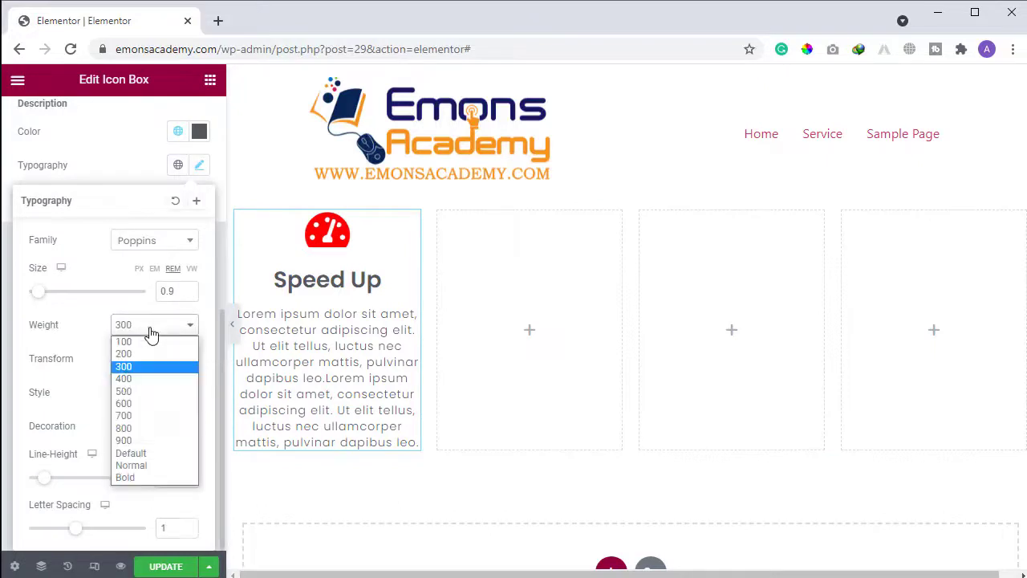
{"action": "left_click", "coordinate": [131, 403]}
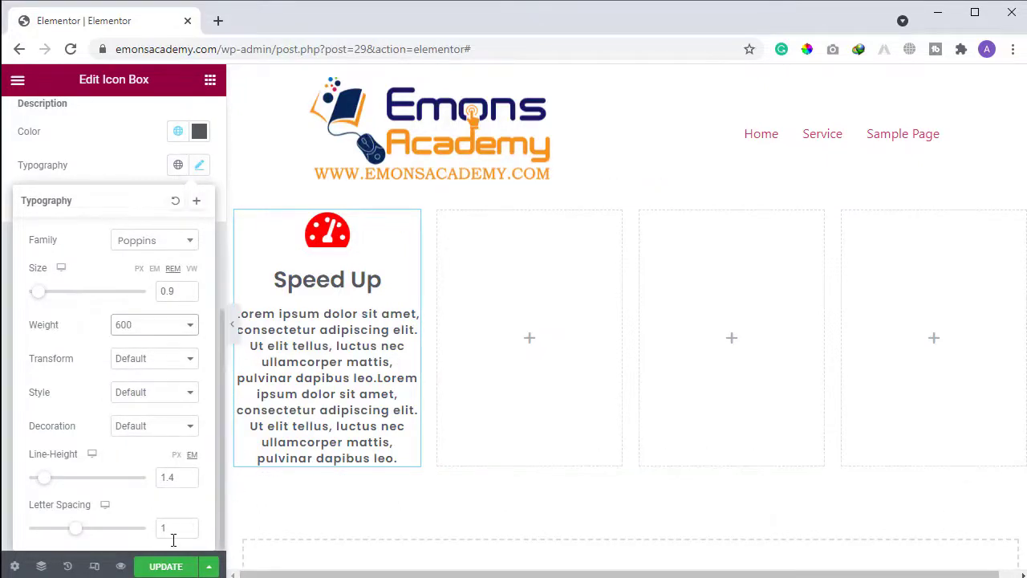
{"action": "left_click", "coordinate": [188, 289]}
{"action": "left_click", "coordinate": [189, 289]}
{"action": "left_click", "coordinate": [189, 288]}
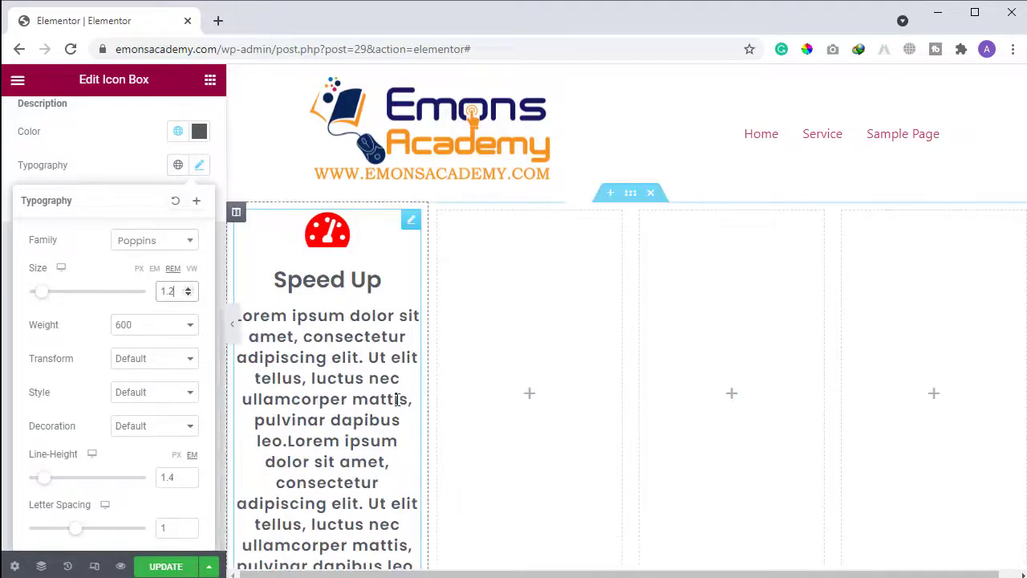
Try reducing the description's letter spacing gradually below zero, then clear the letter spacing value.
{"action": "scroll", "coordinate": [337, 403], "scroll_direction": "down", "scroll_amount": 2}
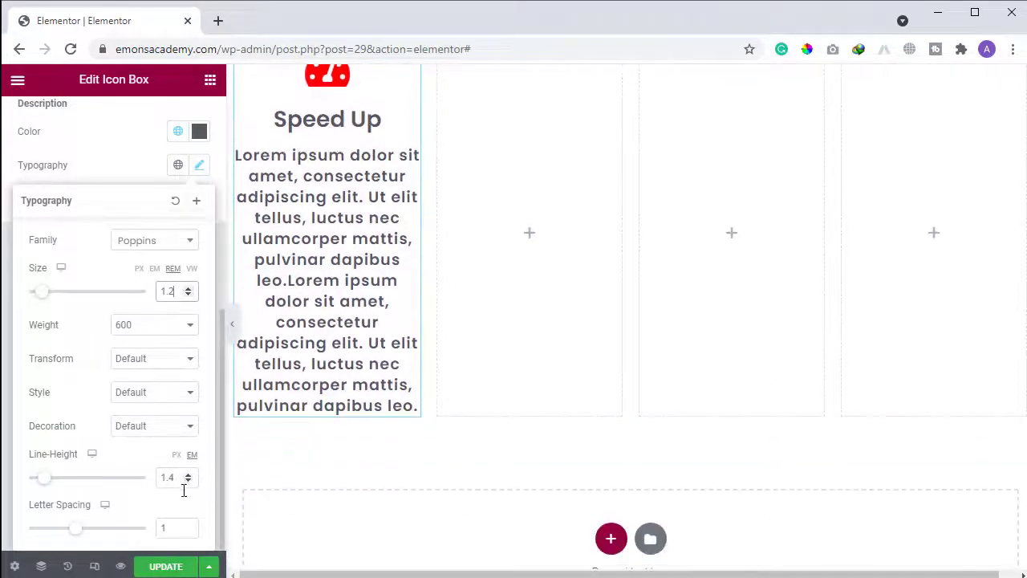
{"action": "left_click", "coordinate": [189, 533]}
{"action": "left_click", "coordinate": [189, 533]}
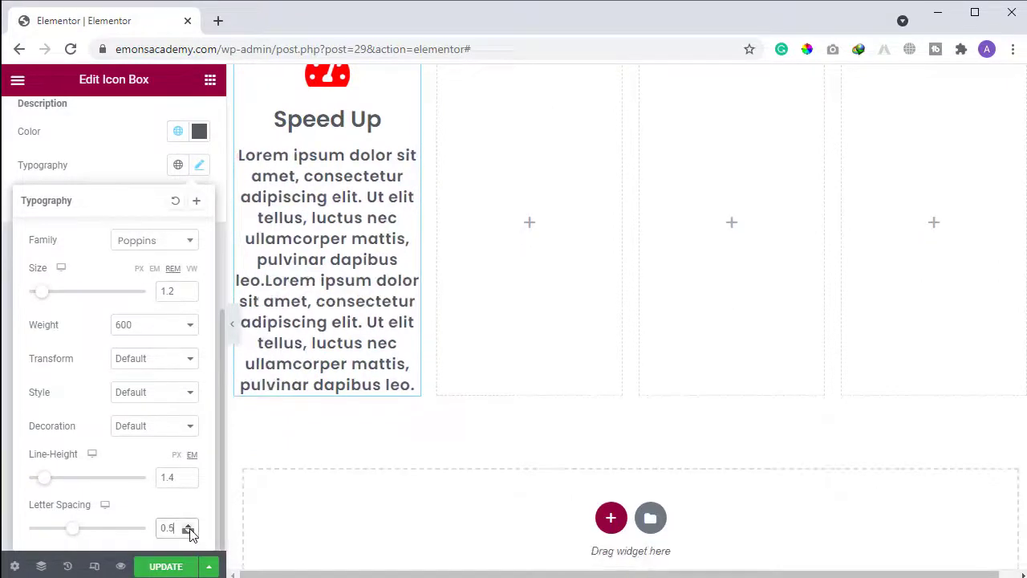
{"action": "left_click", "coordinate": [190, 533]}
{"action": "left_click", "coordinate": [189, 532]}
{"action": "left_click", "coordinate": [190, 532]}
{"action": "left_click", "coordinate": [189, 533]}
{"action": "left_click", "coordinate": [190, 533]}
{"action": "left_click", "coordinate": [189, 533]}
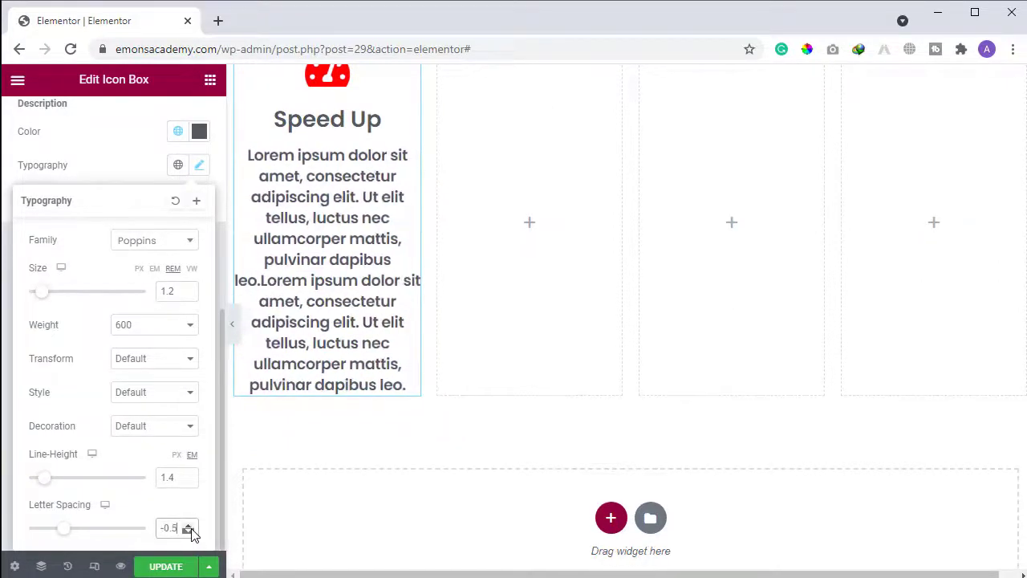
{"action": "left_click", "coordinate": [189, 532]}
{"action": "left_click_drag", "start_coordinate": [176, 532], "coordinate": [44, 526]}
{"action": "key", "text": "BackSpace"}
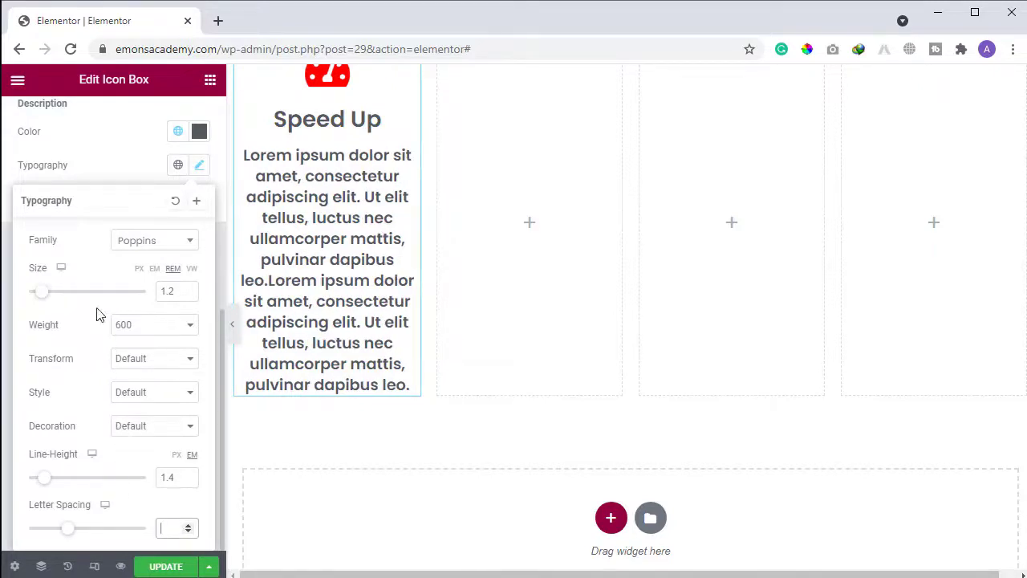
Return to the icon box's content settings and remove the spaces between the description's first four words so it starts with "Loremipsumdolorsit".
{"action": "scroll", "coordinate": [165, 337], "scroll_direction": "up", "scroll_amount": 5}
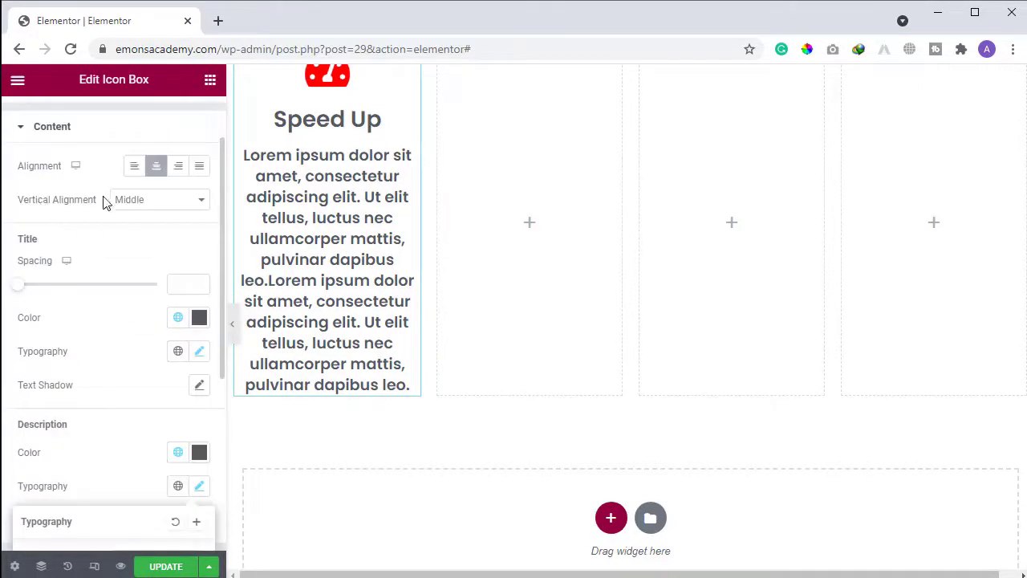
{"action": "left_click", "coordinate": [48, 126]}
{"action": "left_click", "coordinate": [36, 120]}
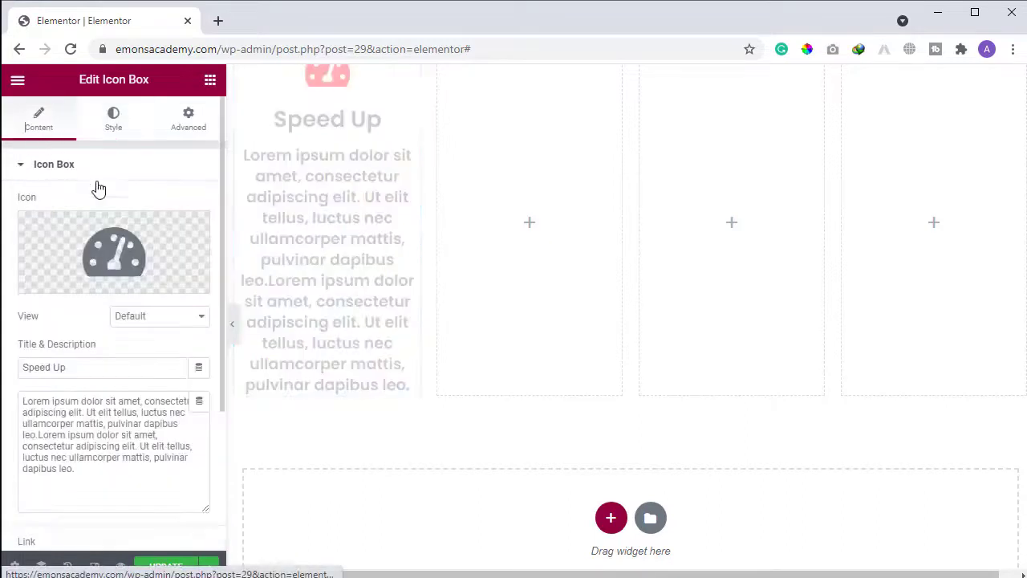
{"action": "left_click", "coordinate": [56, 401]}
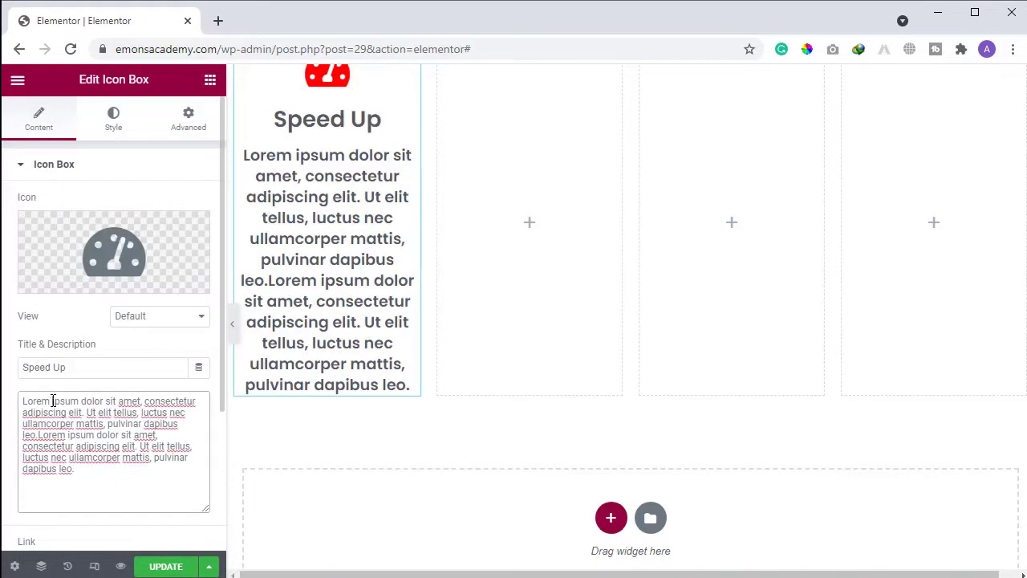
{"action": "key", "text": "BackSpace"}
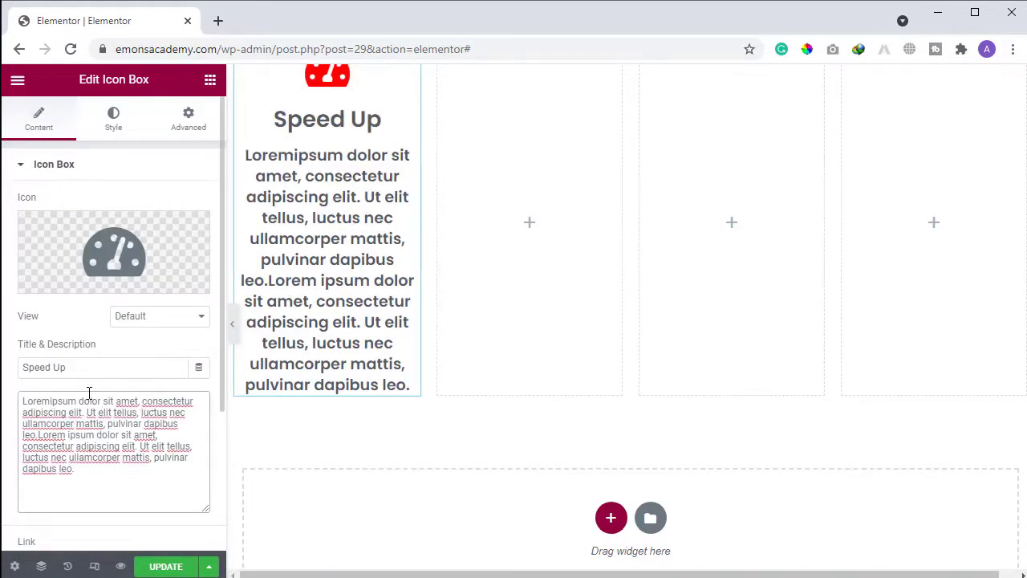
{"action": "left_click", "coordinate": [78, 400]}
{"action": "key", "text": "BackSpace"}
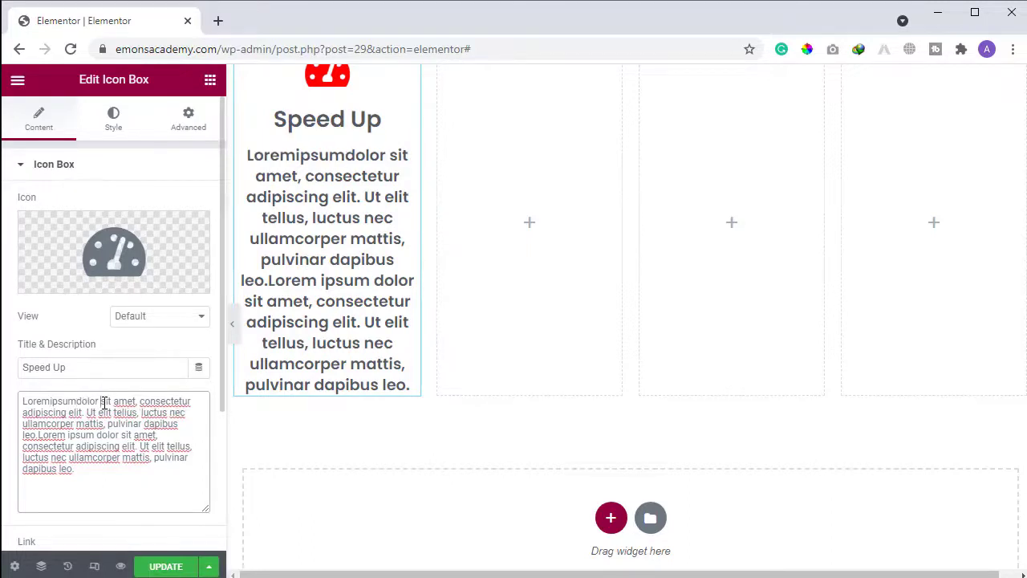
{"action": "left_click", "coordinate": [103, 401]}
{"action": "key", "text": "BackSpace"}
{"action": "left_click", "coordinate": [112, 401]}
{"action": "key", "text": "BackSpace"}
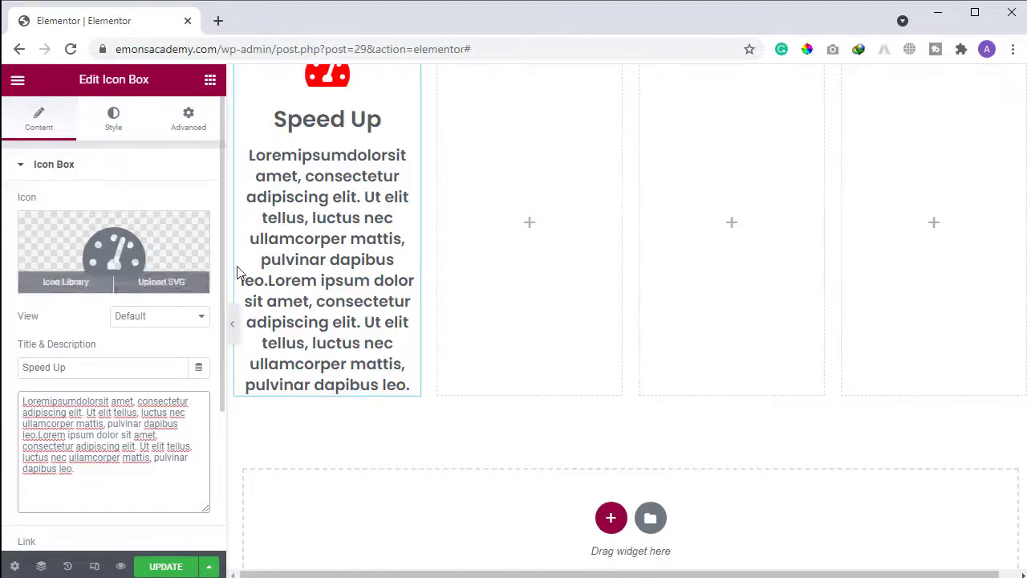
Open the first column's border style settings, set the border radius to 1 px and the border type to Solid.
{"action": "scroll", "coordinate": [458, 259], "scroll_direction": "up", "scroll_amount": 2}
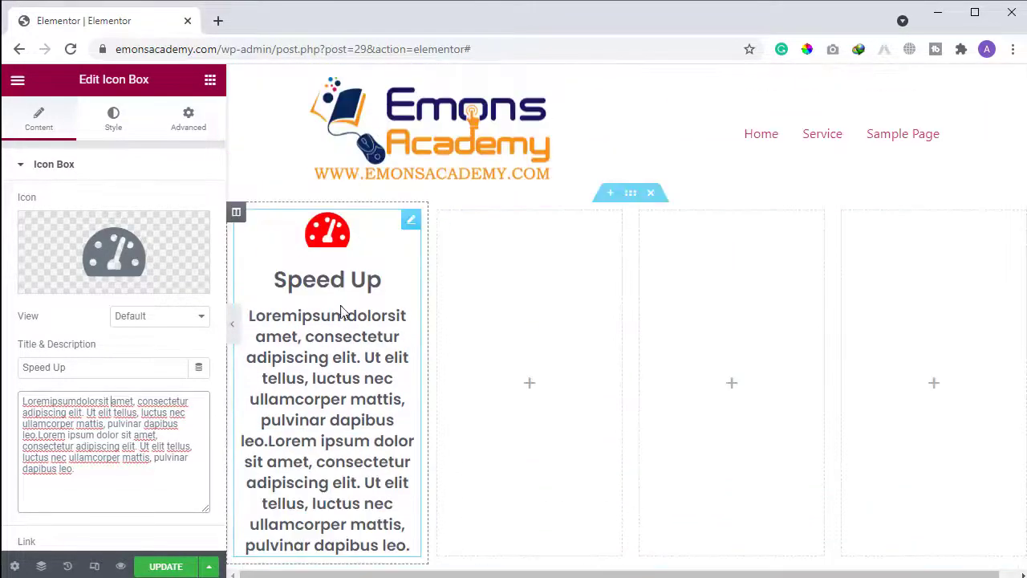
{"action": "scroll", "coordinate": [341, 309], "scroll_direction": "down", "scroll_amount": 2}
{"action": "scroll", "coordinate": [347, 313], "scroll_direction": "up", "scroll_amount": 1}
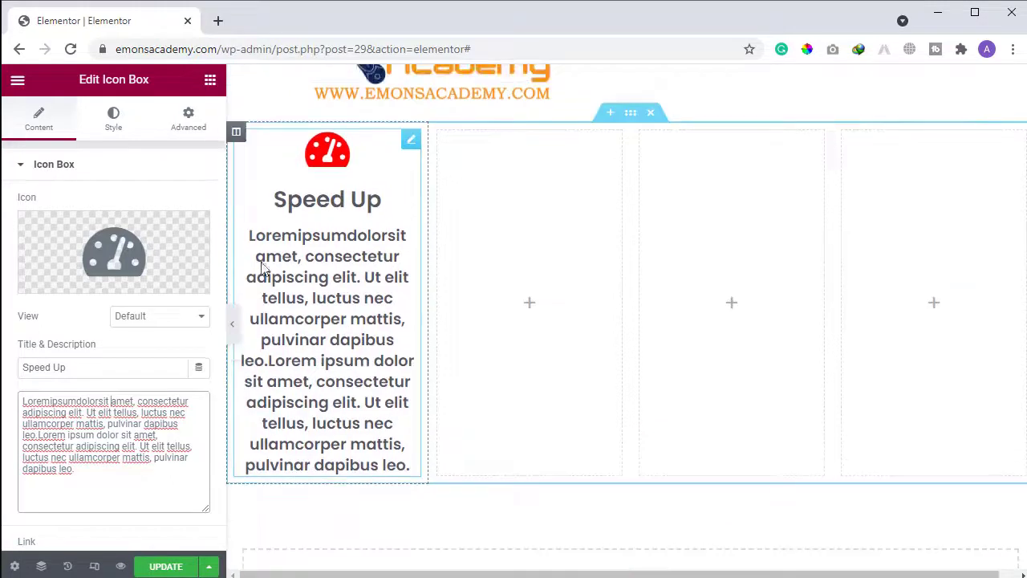
{"action": "left_click", "coordinate": [237, 134]}
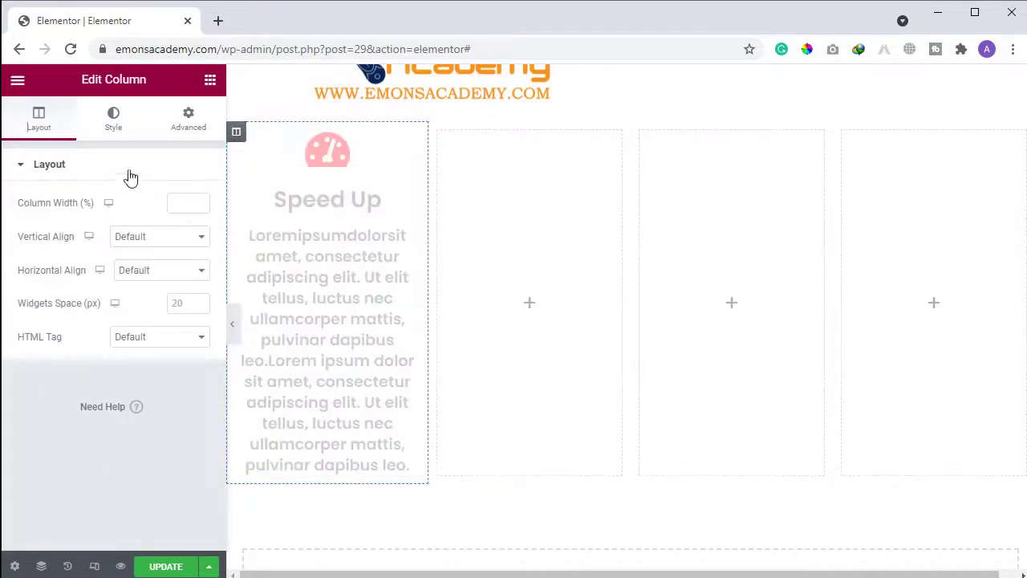
{"action": "left_click", "coordinate": [113, 120]}
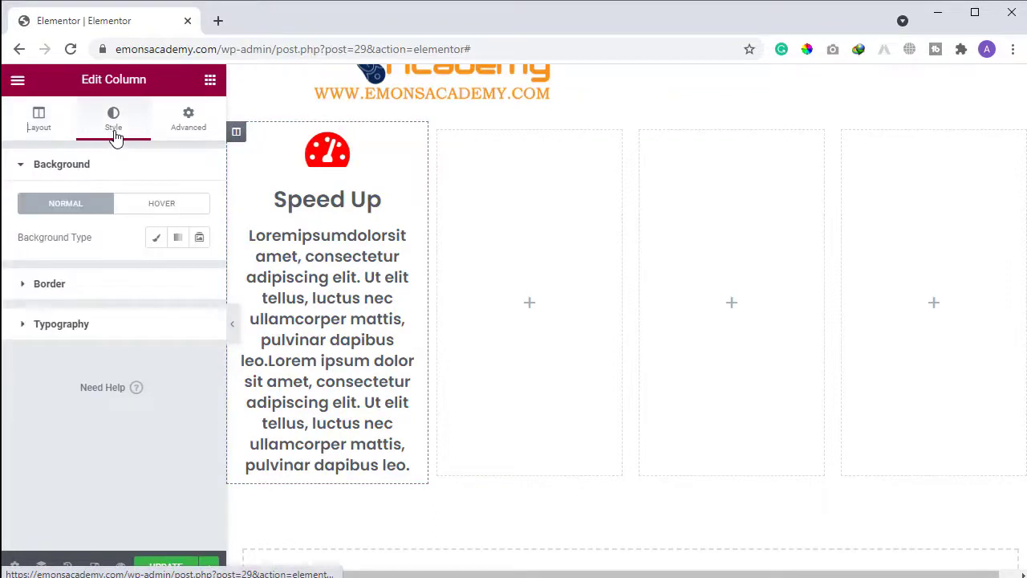
{"action": "left_click", "coordinate": [50, 285]}
{"action": "left_click", "coordinate": [50, 329]}
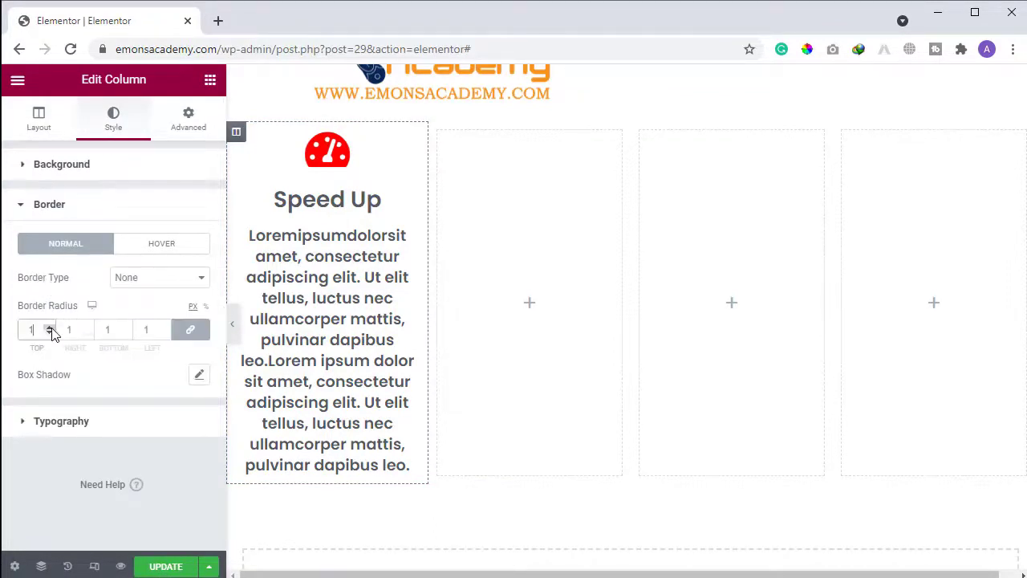
{"action": "left_click", "coordinate": [174, 278]}
{"action": "left_click", "coordinate": [151, 307]}
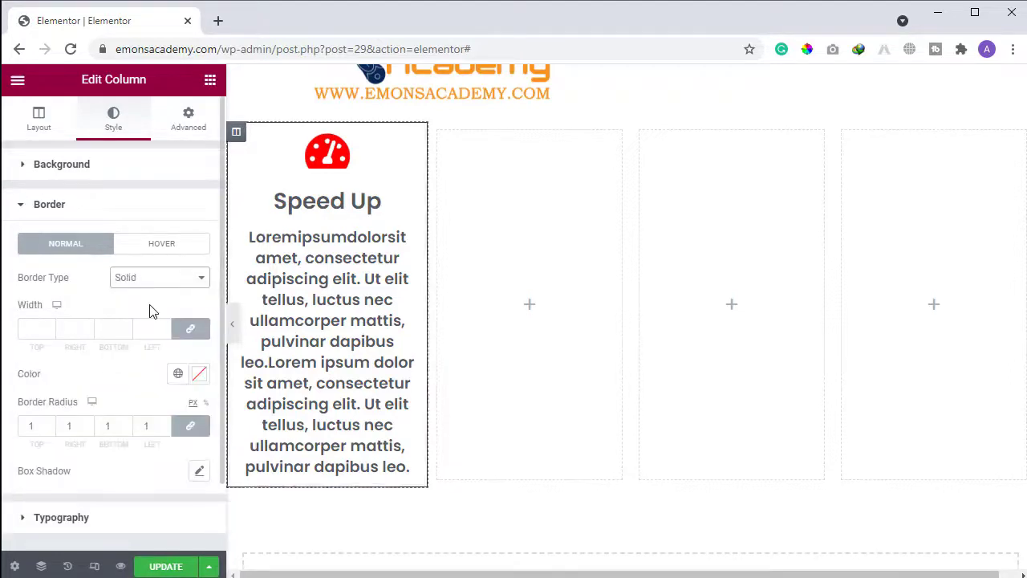
Give the first column's border the dark grey global colour, a width of 1 and a radius of 10 px.
{"action": "left_click", "coordinate": [181, 377]}
{"action": "left_click", "coordinate": [58, 478]}
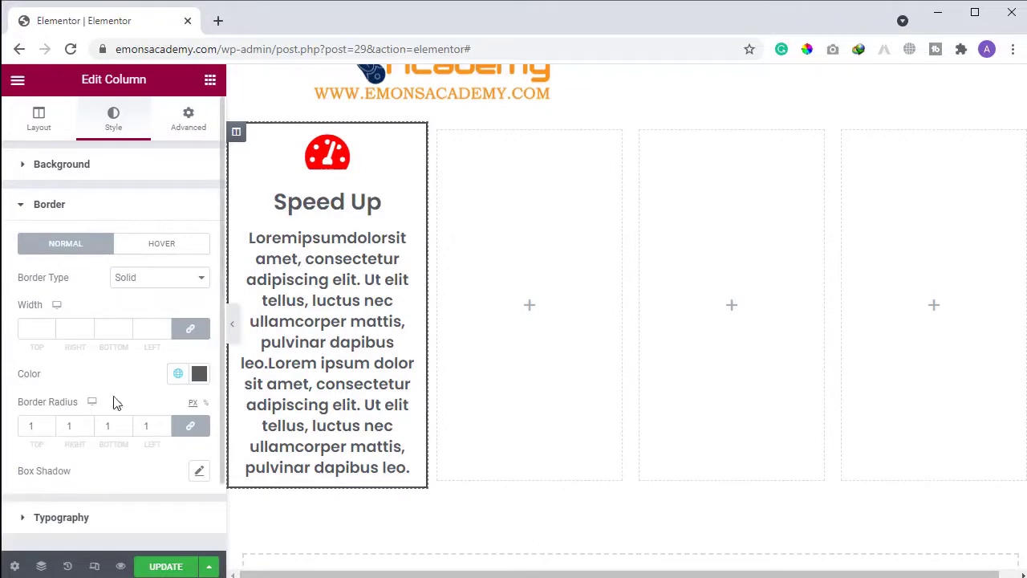
{"action": "left_click", "coordinate": [49, 325]}
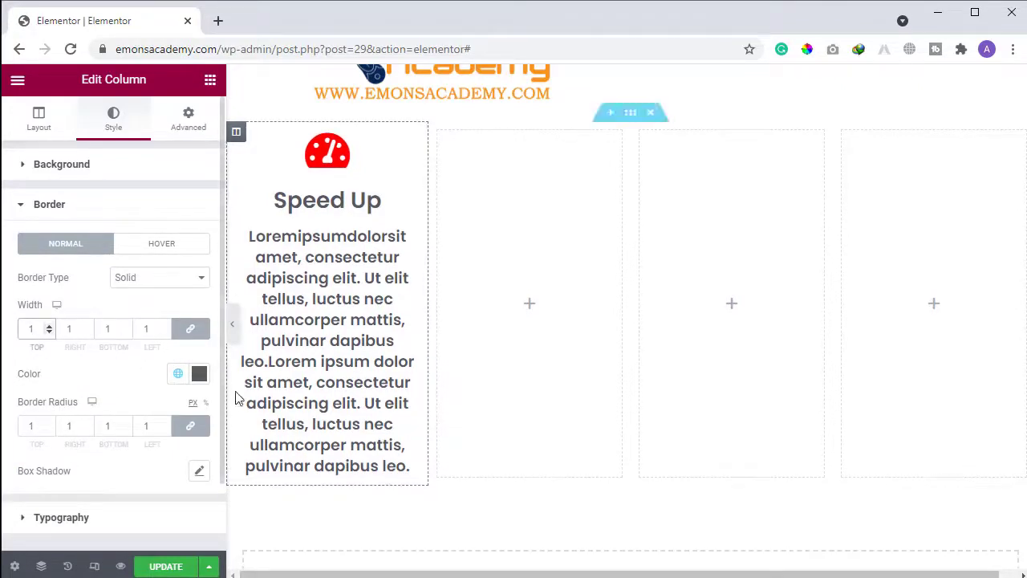
{"action": "double_click", "coordinate": [70, 426]}
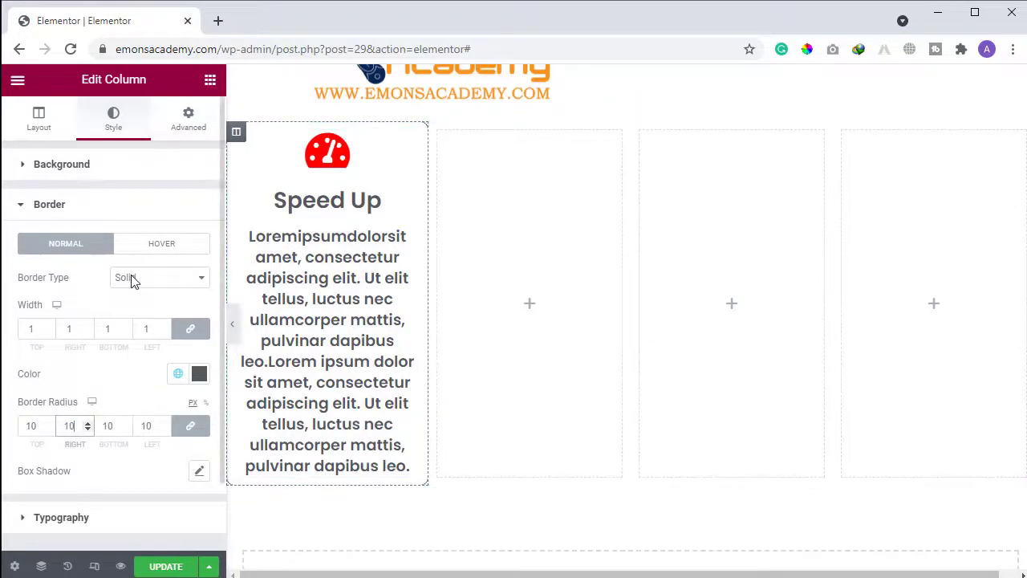
Add a default box shadow to the first column and a dark red hover shadow, rgba(154, 0, 0, 0.5).
{"action": "left_click", "coordinate": [198, 471]}
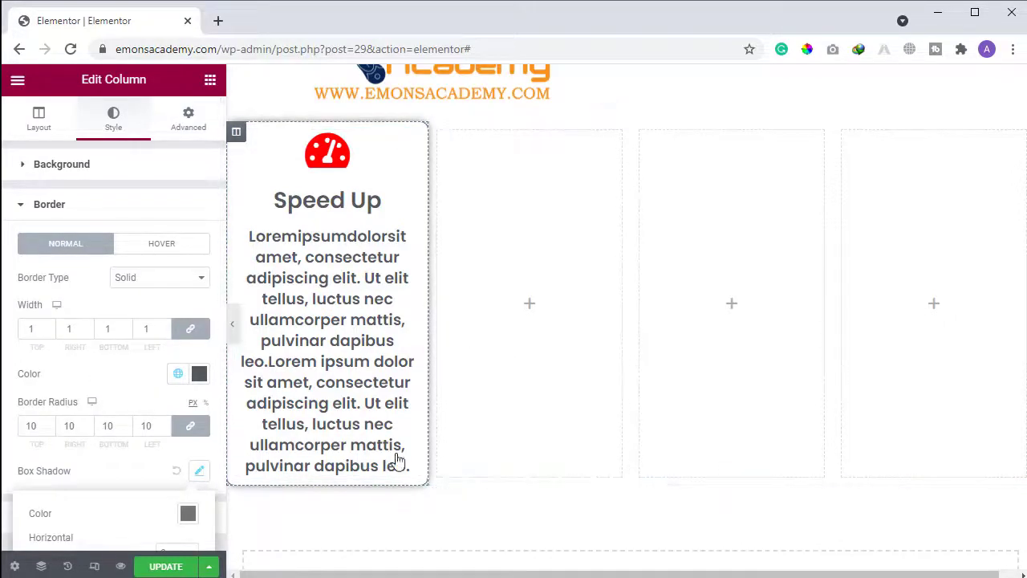
{"action": "left_click", "coordinate": [164, 245]}
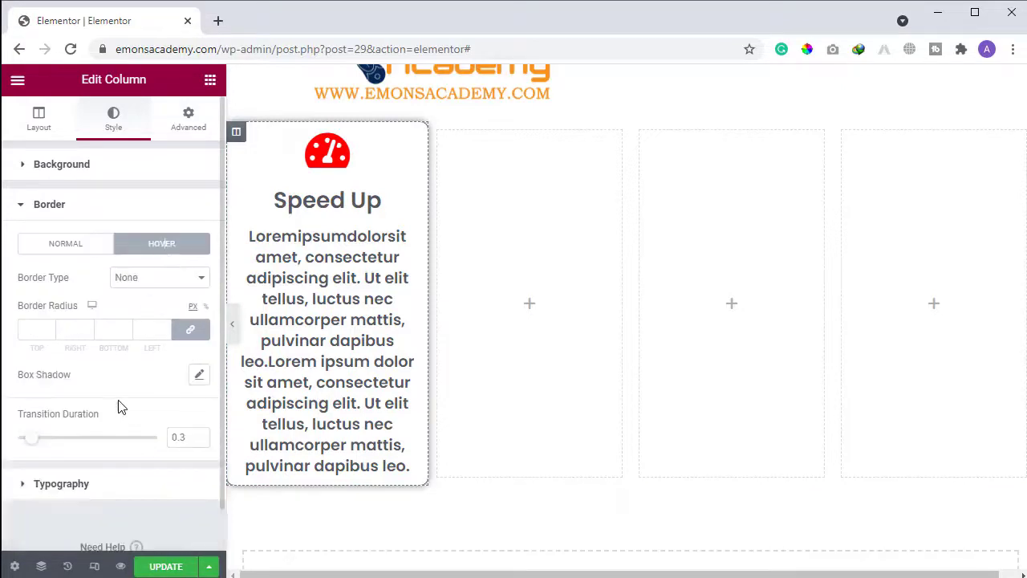
{"action": "left_click", "coordinate": [197, 377]}
{"action": "left_click", "coordinate": [188, 418]}
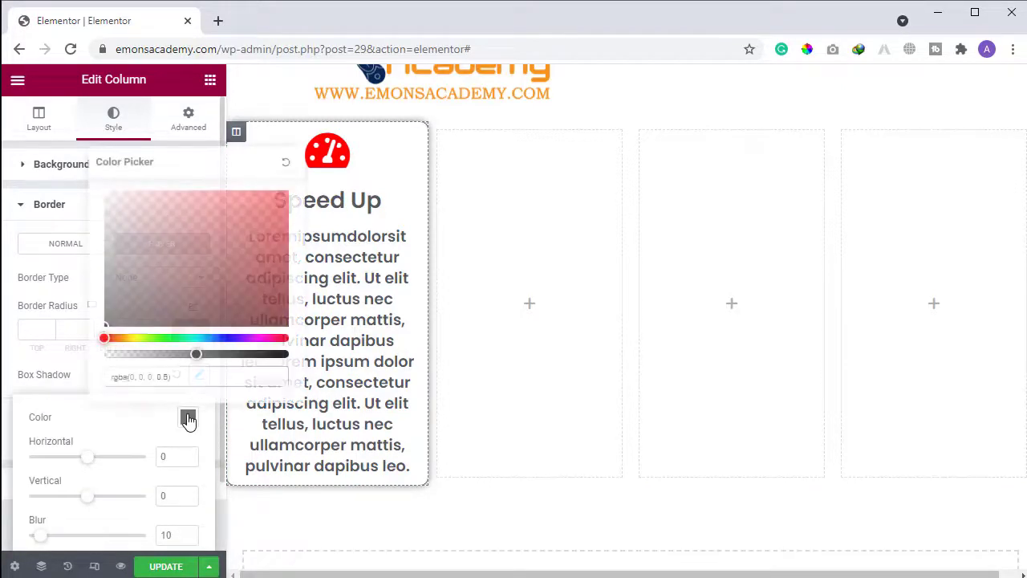
{"action": "left_click_drag", "start_coordinate": [224, 262], "coordinate": [294, 251]}
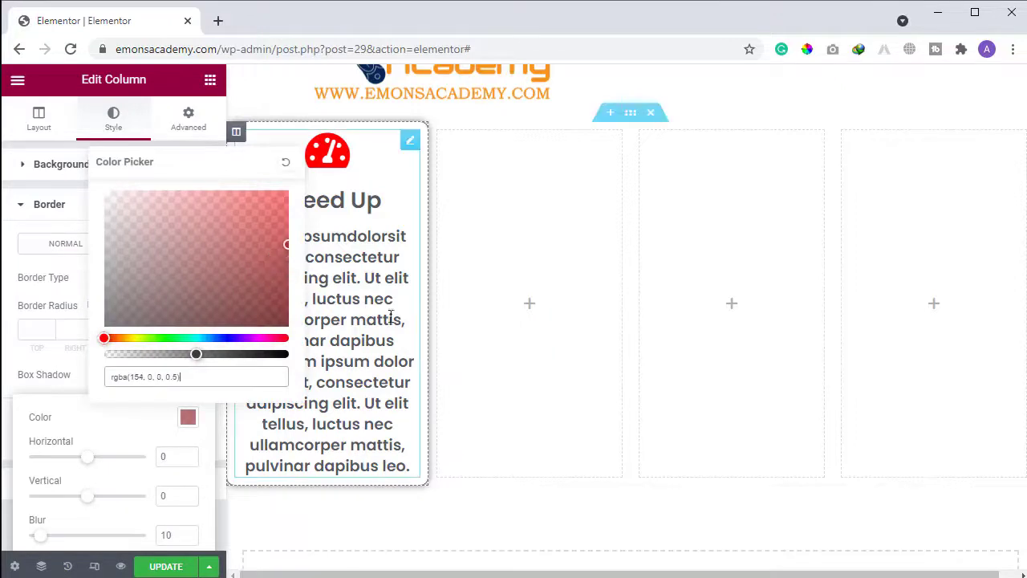
{"action": "left_click", "coordinate": [5, 337]}
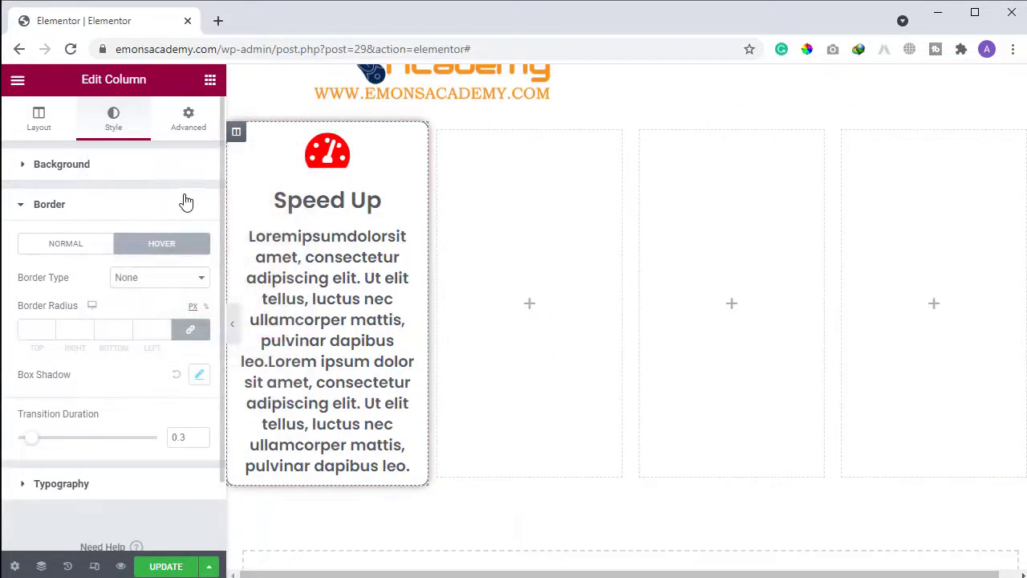
Try pasting a copy of the whole first column at the empty second column, then undo the paste.
{"action": "right_click", "coordinate": [238, 135]}
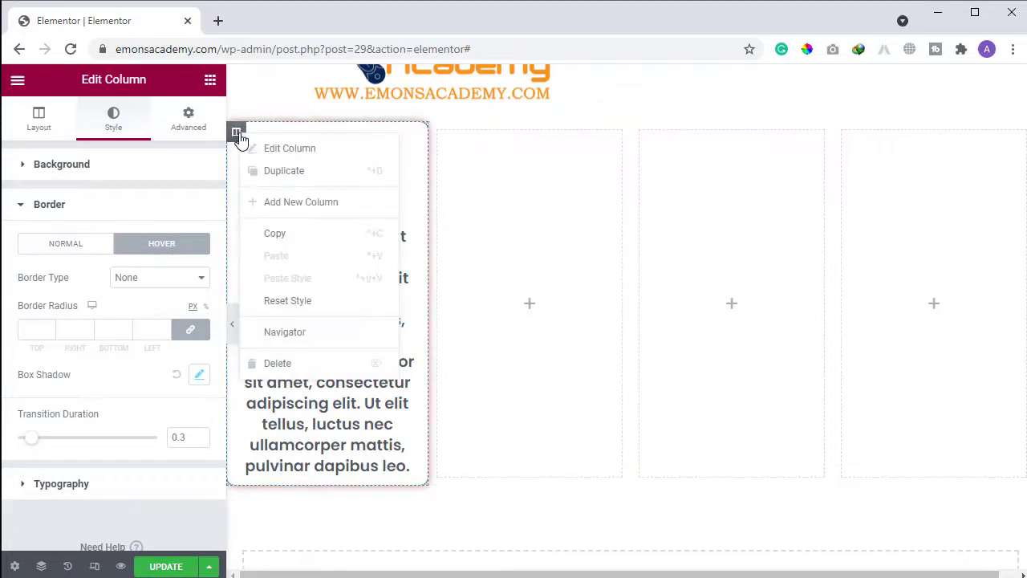
{"action": "left_click", "coordinate": [273, 241]}
{"action": "right_click", "coordinate": [516, 236]}
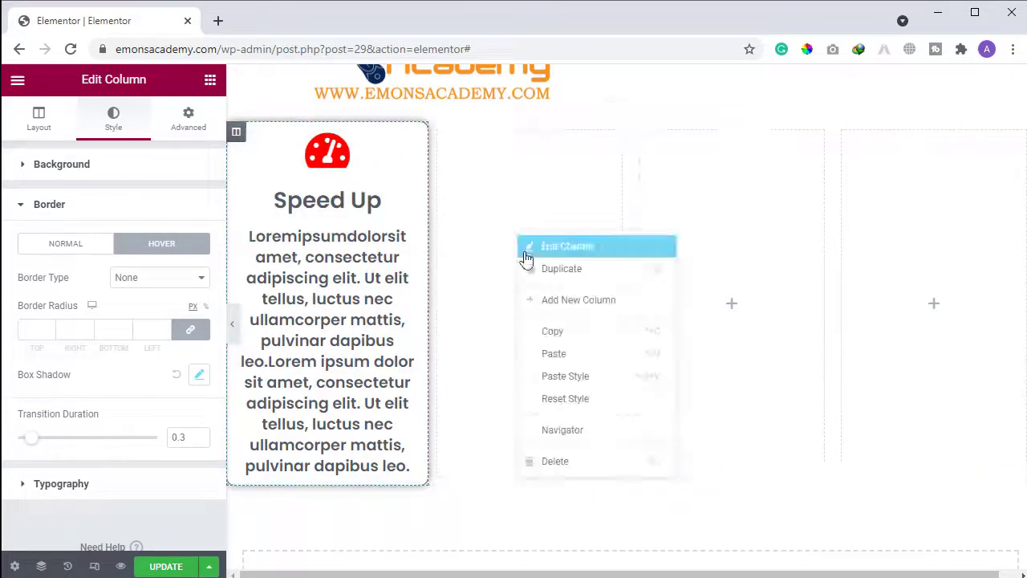
{"action": "left_click", "coordinate": [547, 354]}
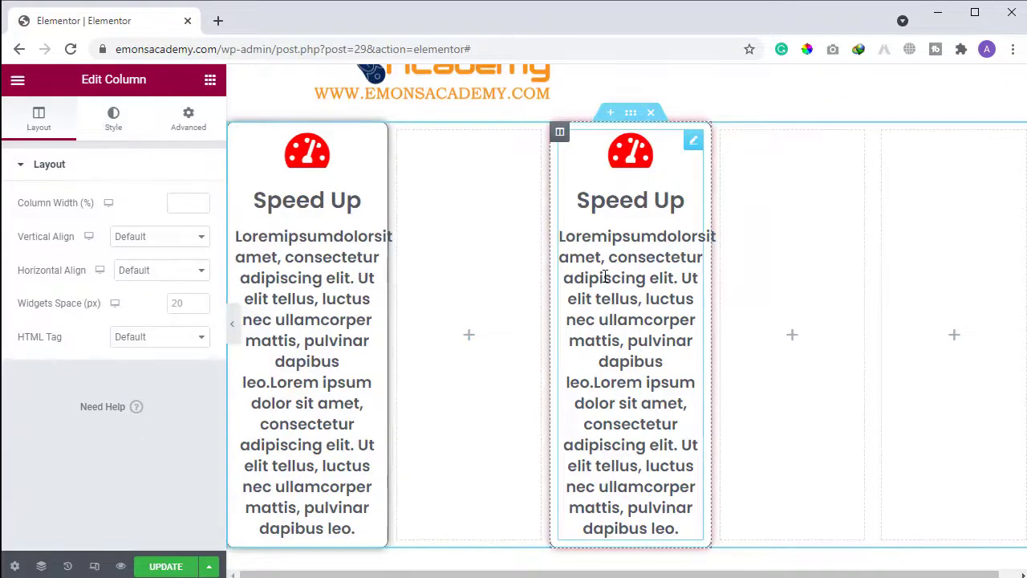
{"action": "key", "text": "ctrl+z"}
Copy the Speed Up icon box from the first column and paste it into each of the three empty columns.
{"action": "right_click", "coordinate": [411, 151]}
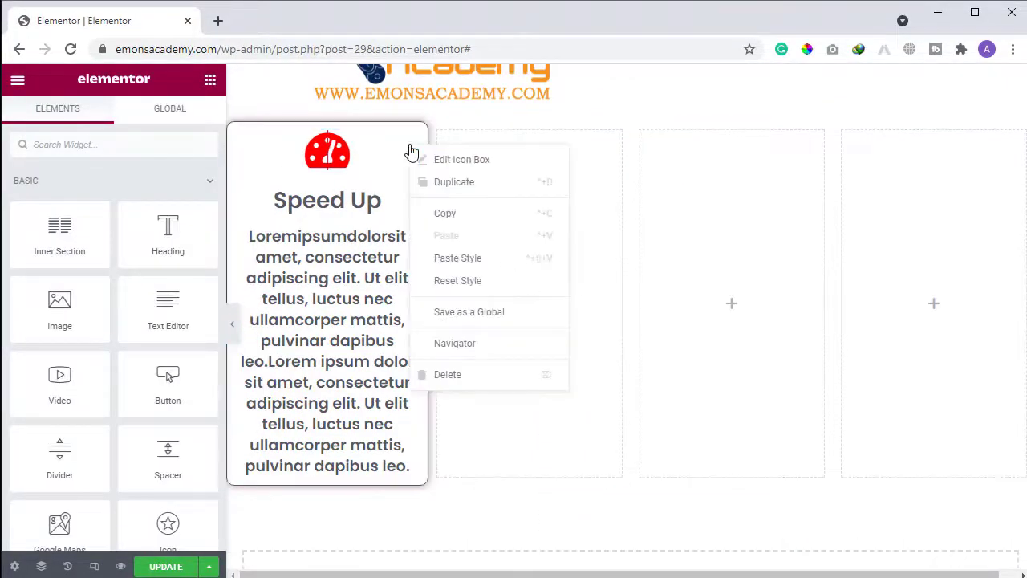
{"action": "left_click", "coordinate": [436, 213]}
{"action": "right_click", "coordinate": [505, 206]}
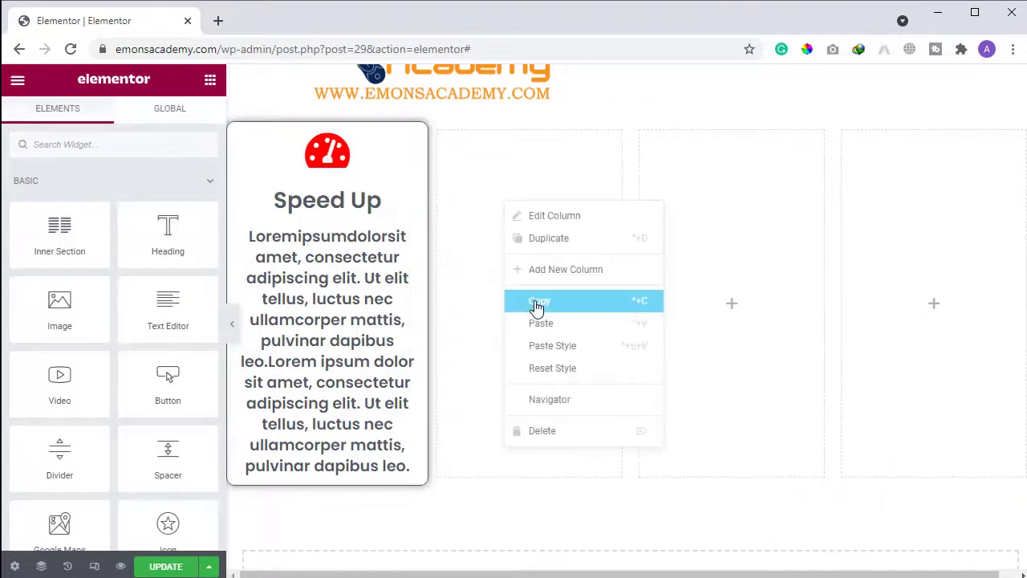
{"action": "left_click", "coordinate": [538, 324]}
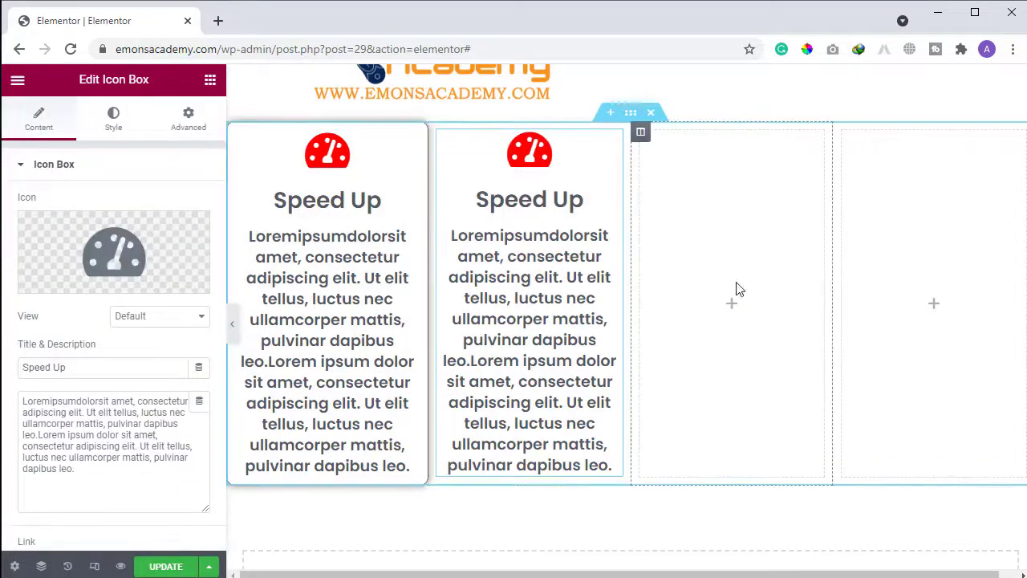
{"action": "right_click", "coordinate": [698, 264]}
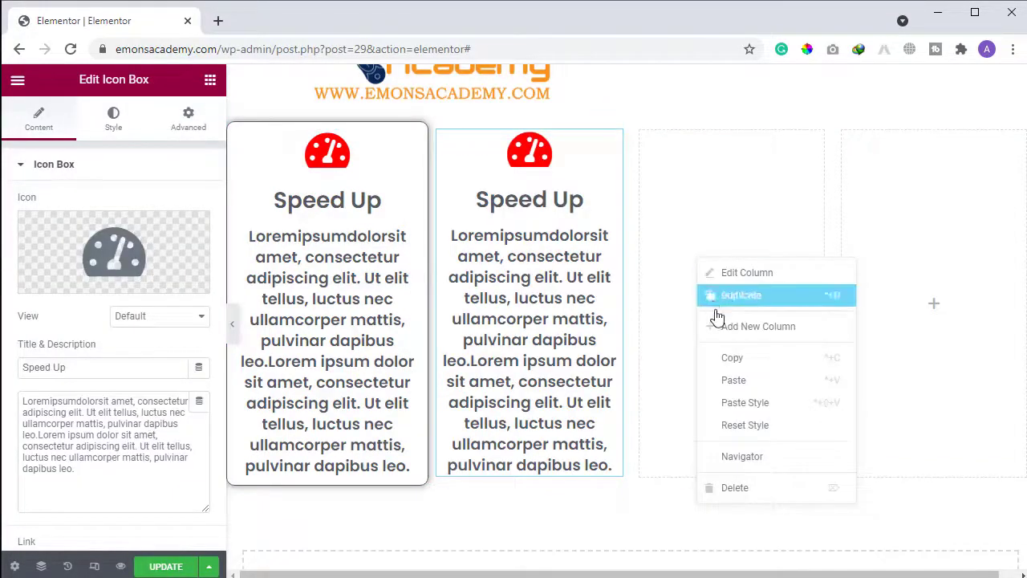
{"action": "left_click", "coordinate": [727, 382]}
{"action": "right_click", "coordinate": [927, 226]}
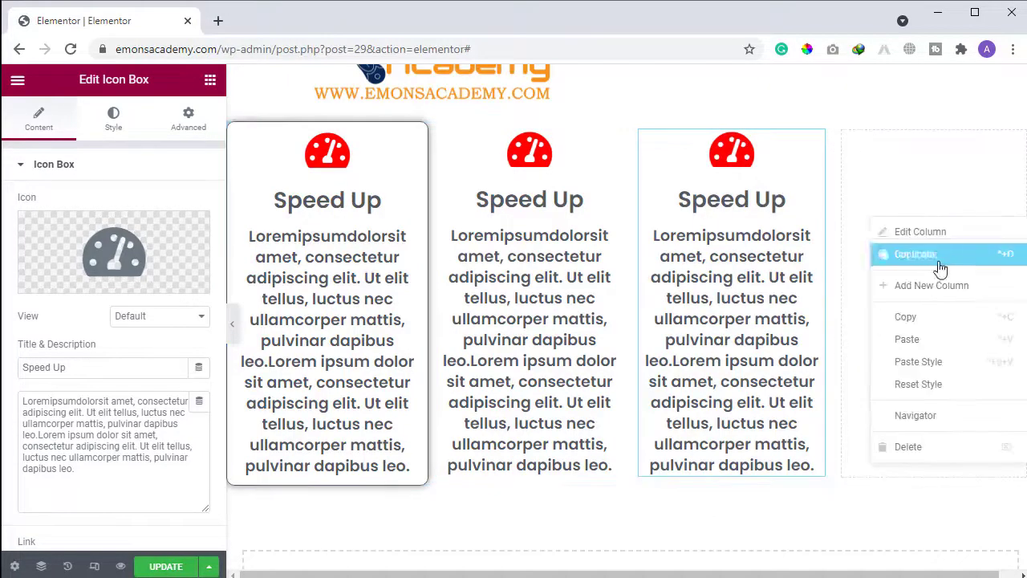
{"action": "left_click", "coordinate": [927, 342]}
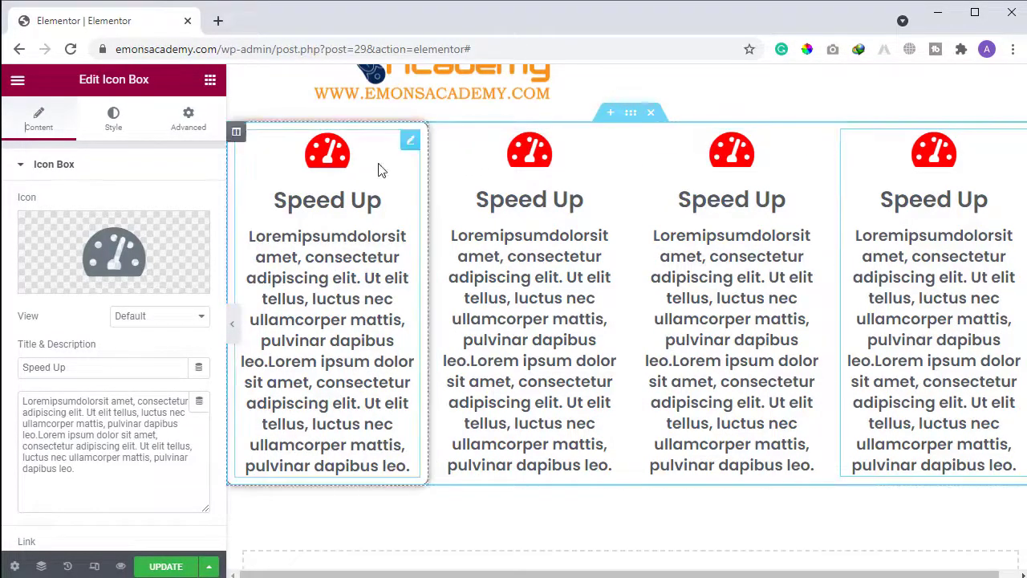
Copy the first icon box and paste its style onto the icon boxes in the second, third and fourth columns.
{"action": "right_click", "coordinate": [411, 152]}
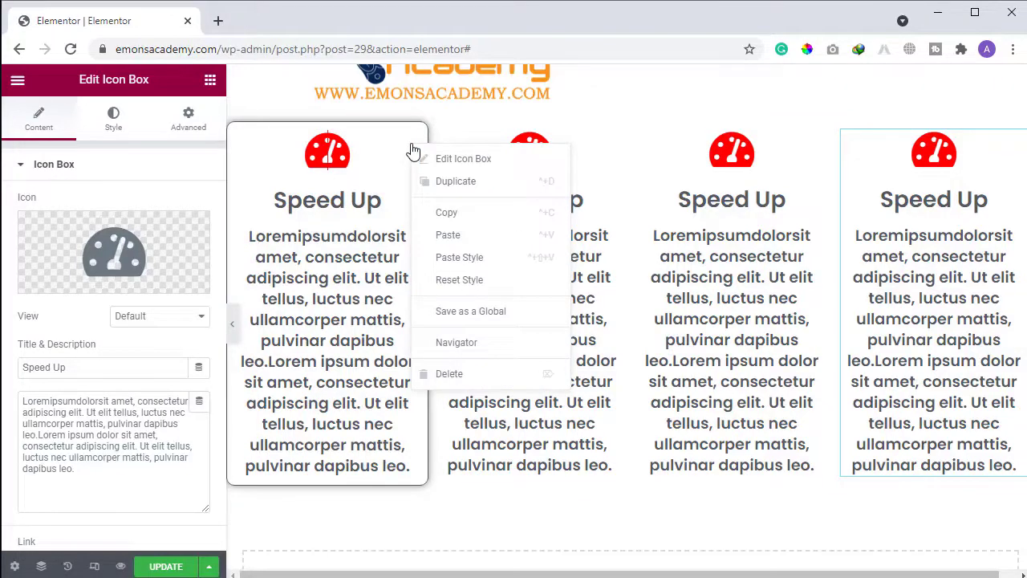
{"action": "left_click", "coordinate": [434, 215]}
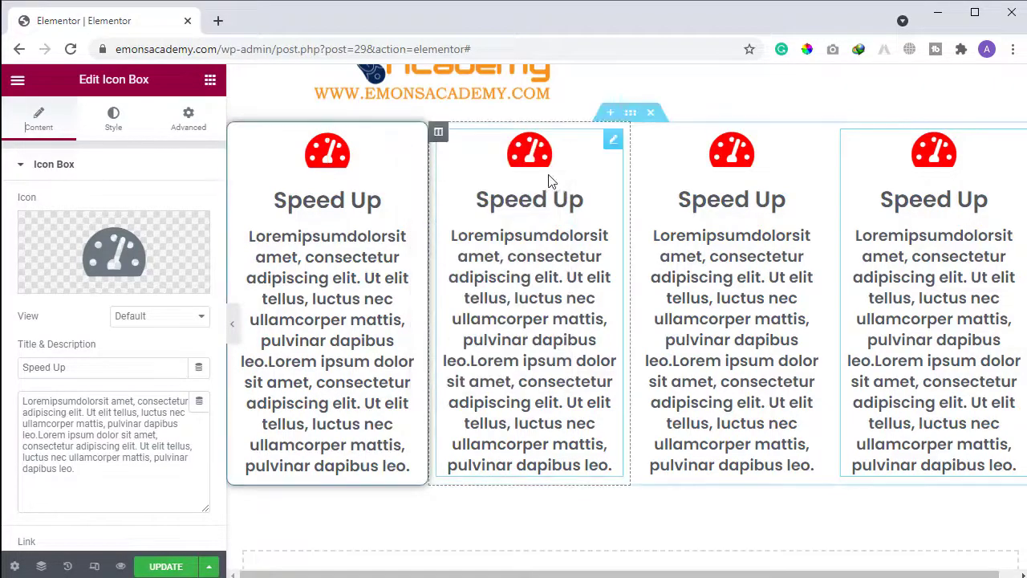
{"action": "right_click", "coordinate": [612, 144]}
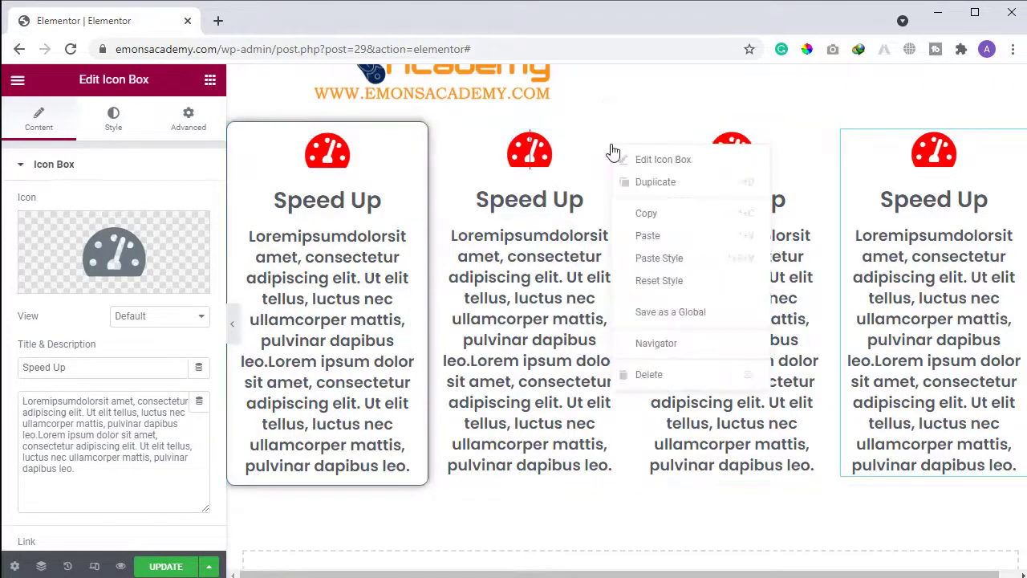
{"action": "left_click", "coordinate": [658, 257]}
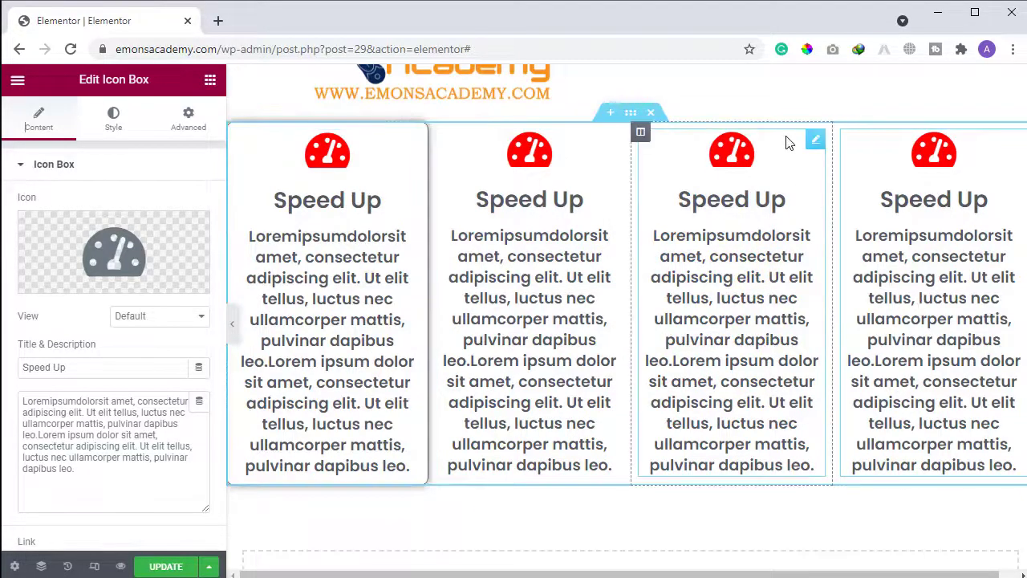
{"action": "right_click", "coordinate": [814, 142]}
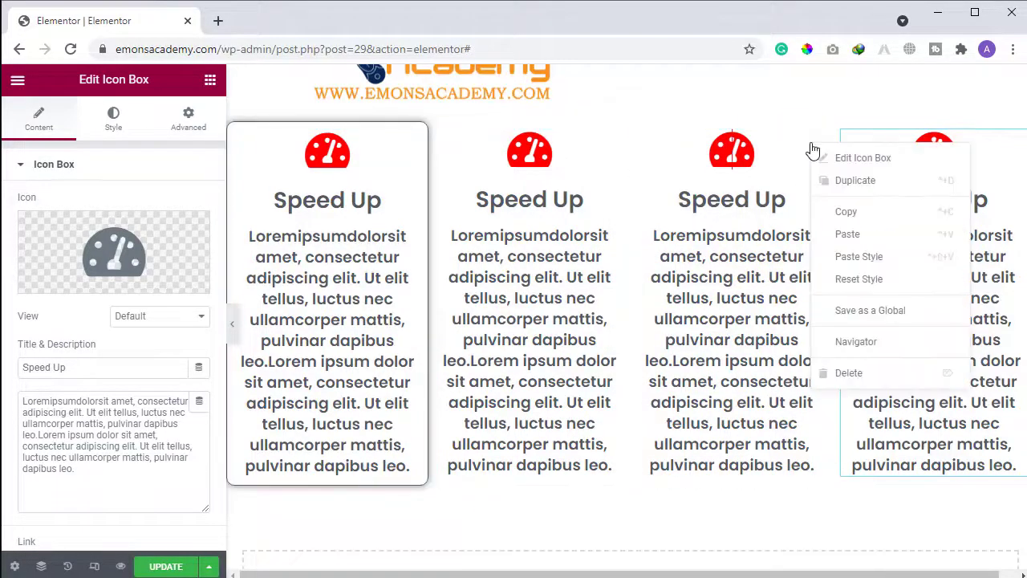
{"action": "left_click", "coordinate": [843, 256]}
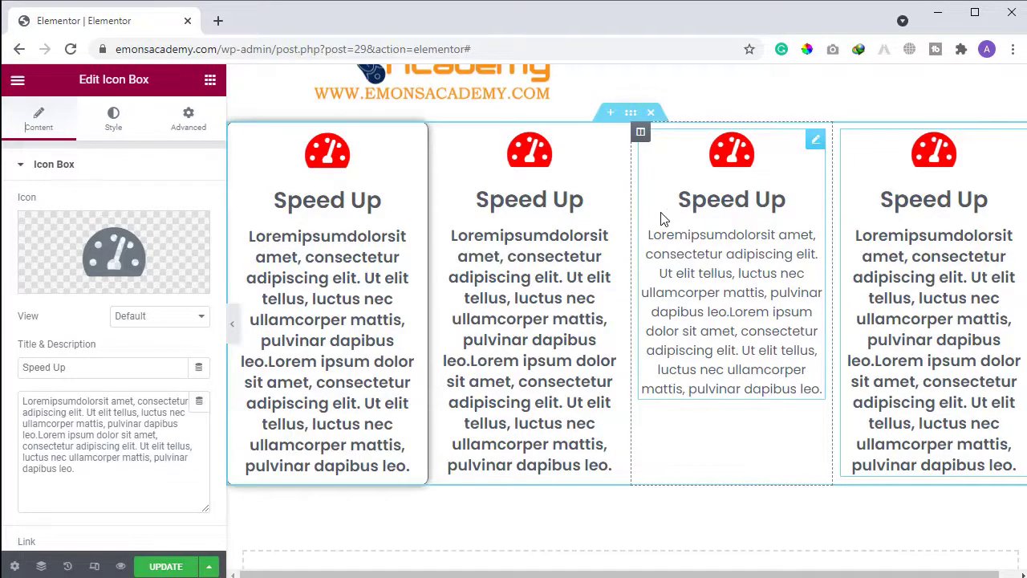
{"action": "right_click", "coordinate": [815, 144]}
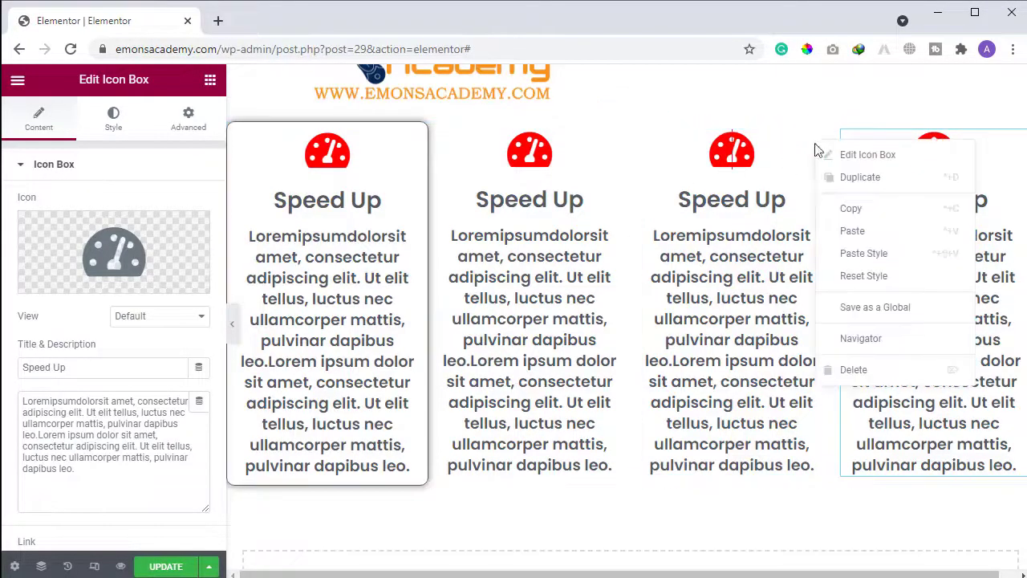
{"action": "left_click", "coordinate": [827, 253]}
{"action": "right_click", "coordinate": [1015, 142]}
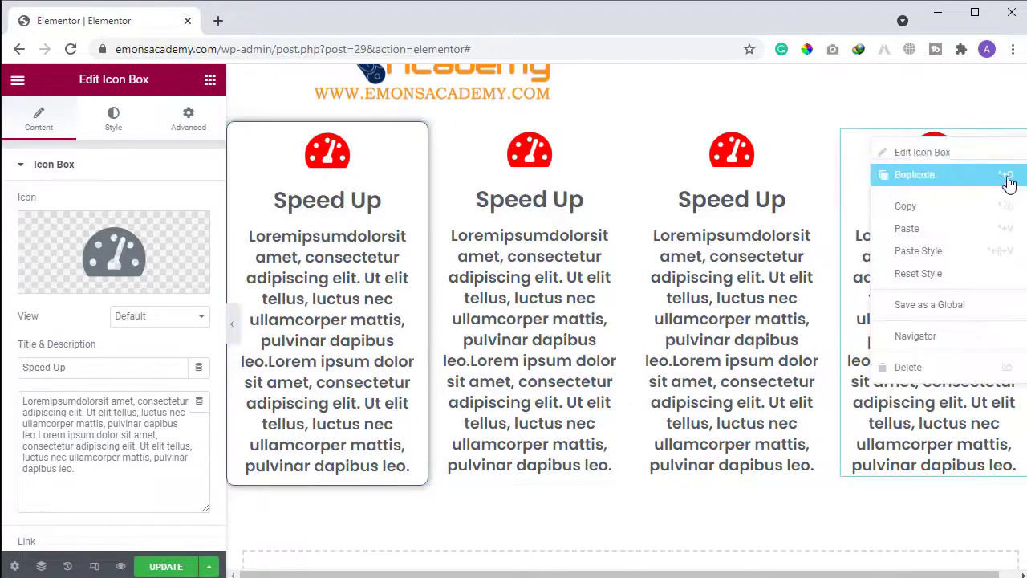
{"action": "left_click", "coordinate": [919, 251]}
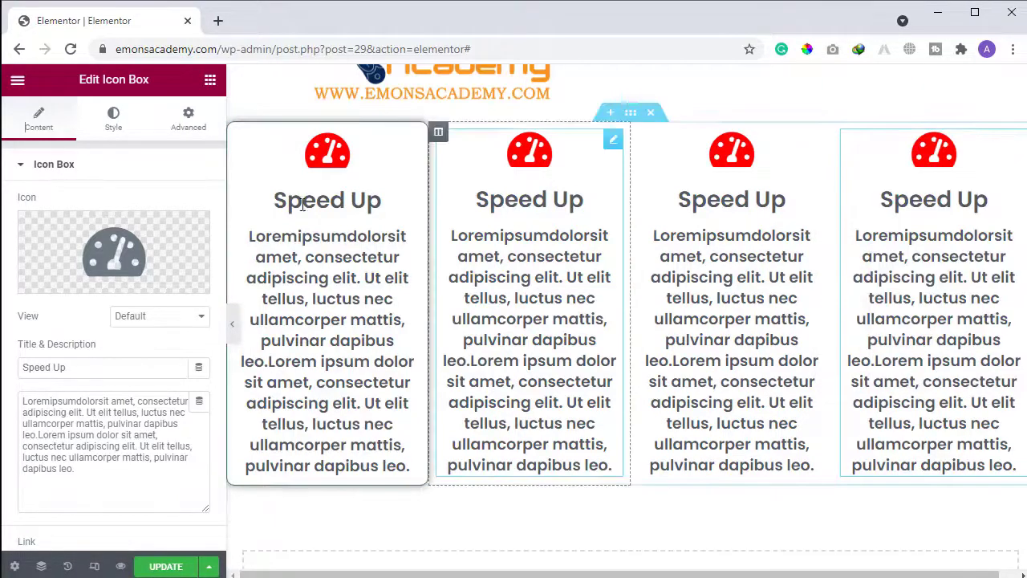
Preview the section at full width, and copy the first column and paste its style onto the second column.
{"action": "left_click", "coordinate": [233, 325]}
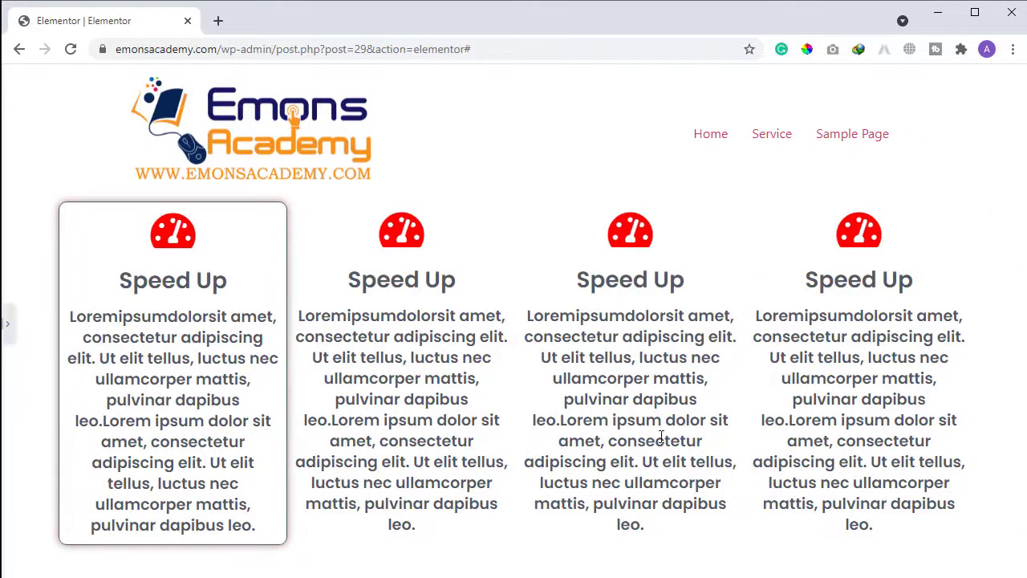
{"action": "left_click", "coordinate": [6, 327]}
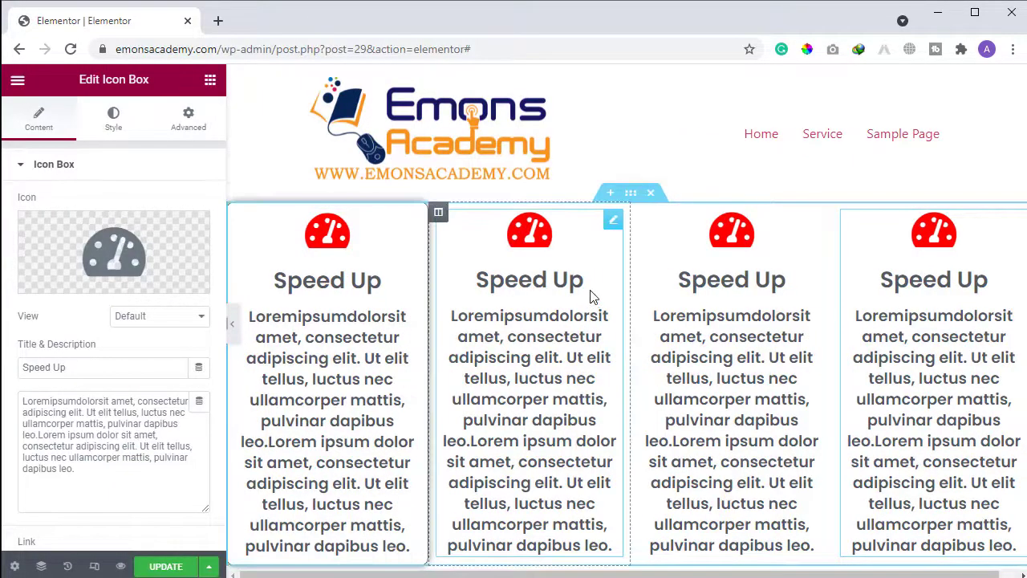
{"action": "left_click", "coordinate": [437, 213]}
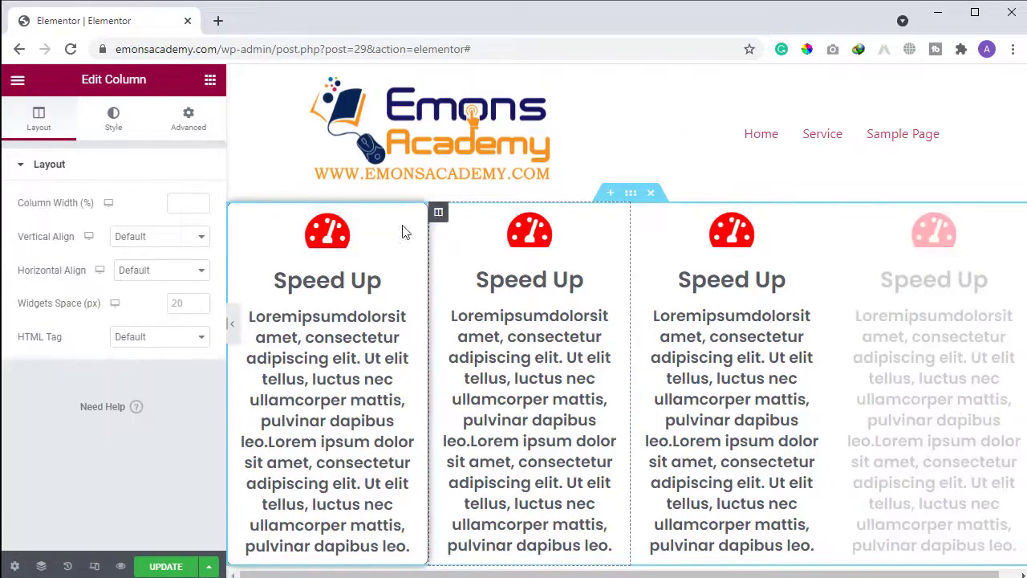
{"action": "left_click", "coordinate": [118, 128]}
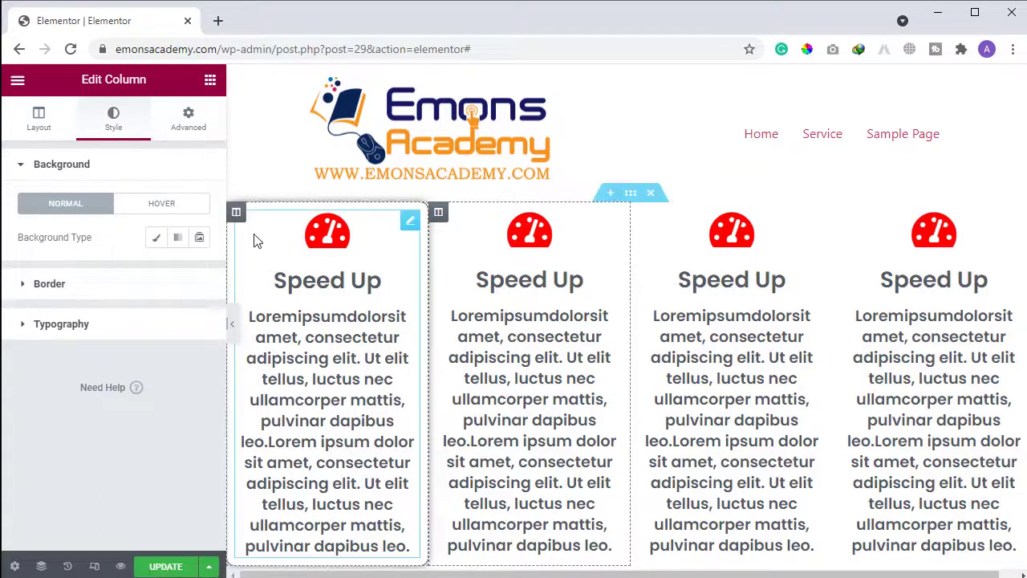
{"action": "right_click", "coordinate": [236, 215]}
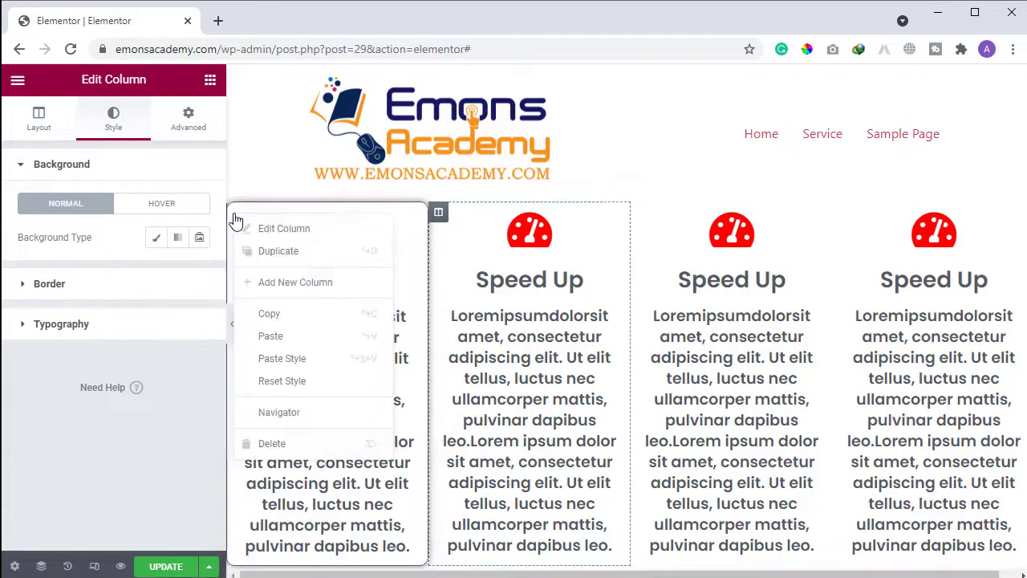
{"action": "left_click", "coordinate": [269, 316]}
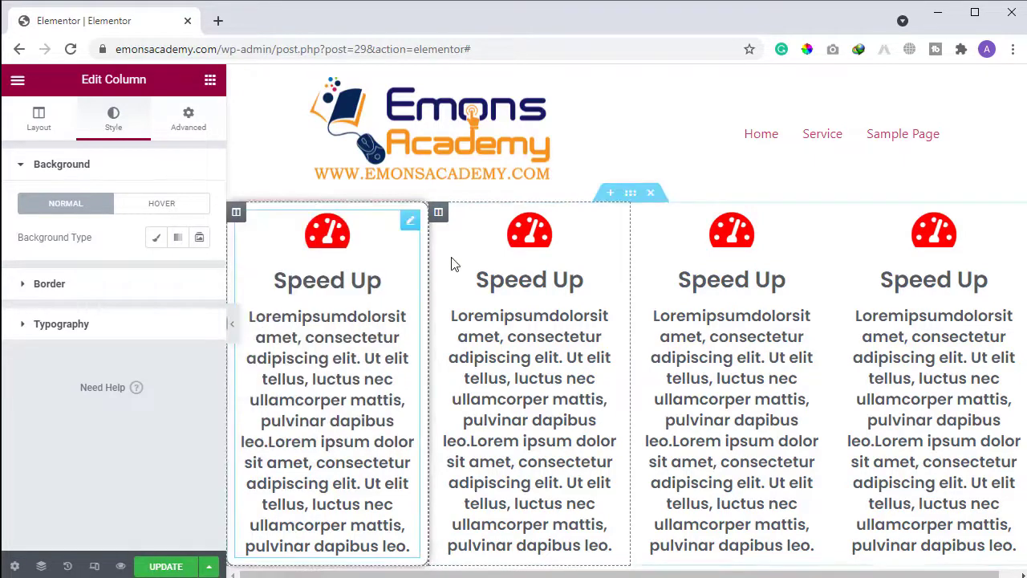
{"action": "right_click", "coordinate": [438, 215]}
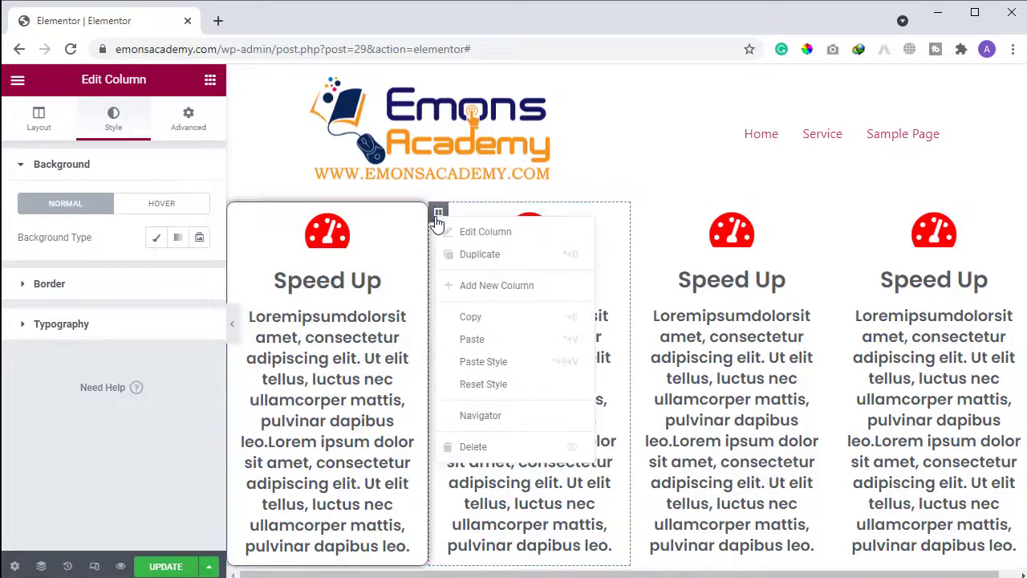
{"action": "left_click", "coordinate": [487, 362]}
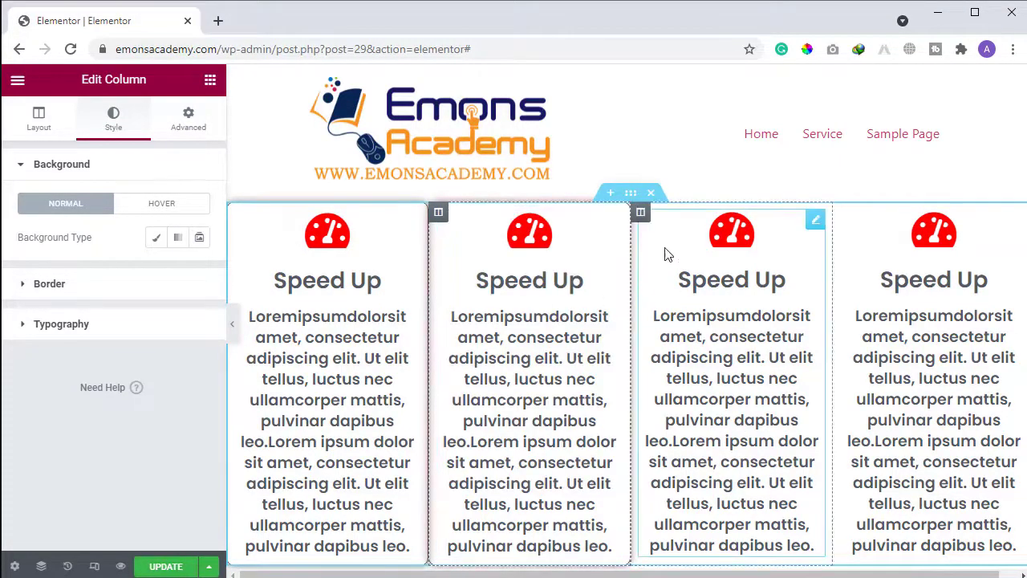
Paste a full copy of the first column at the third column and delete the icon box inside the pasted column.
{"action": "right_click", "coordinate": [640, 213]}
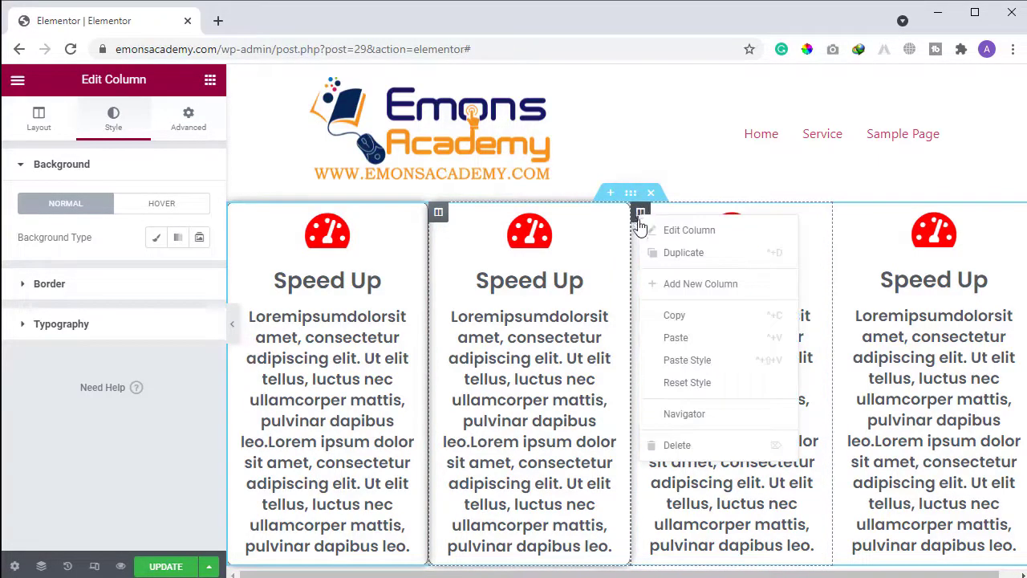
{"action": "left_click", "coordinate": [669, 345]}
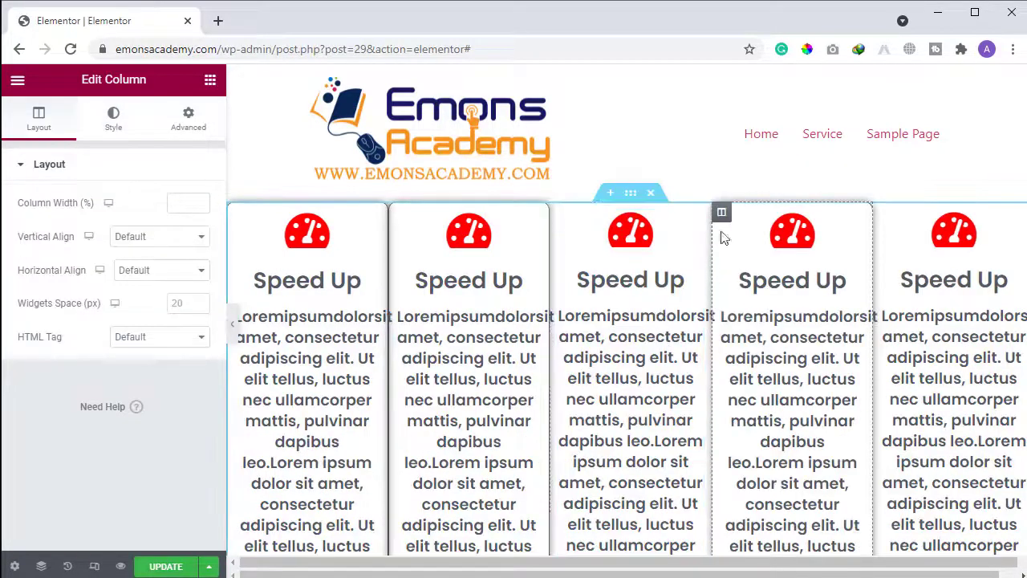
{"action": "right_click", "coordinate": [770, 237]}
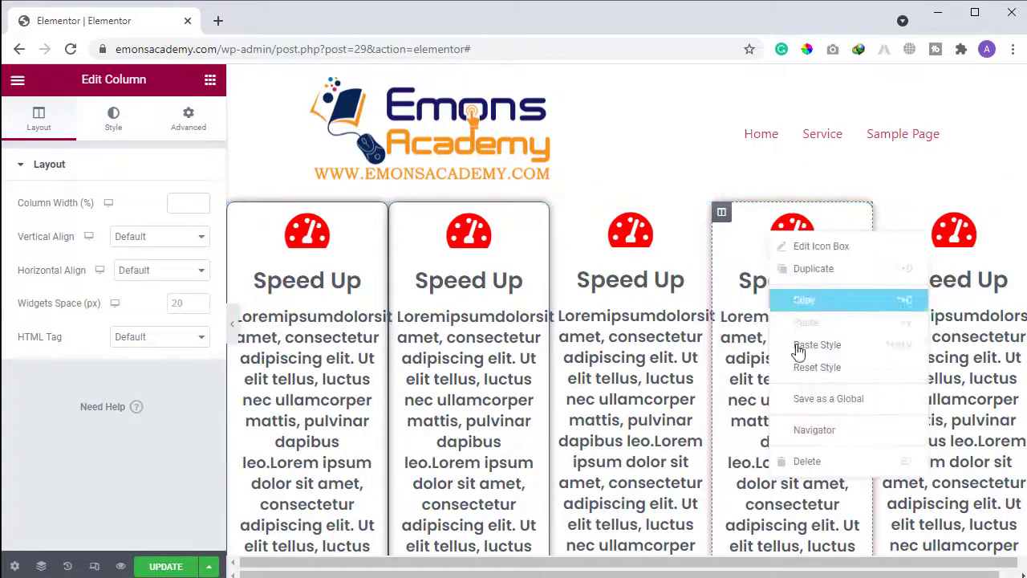
{"action": "left_click", "coordinate": [807, 463]}
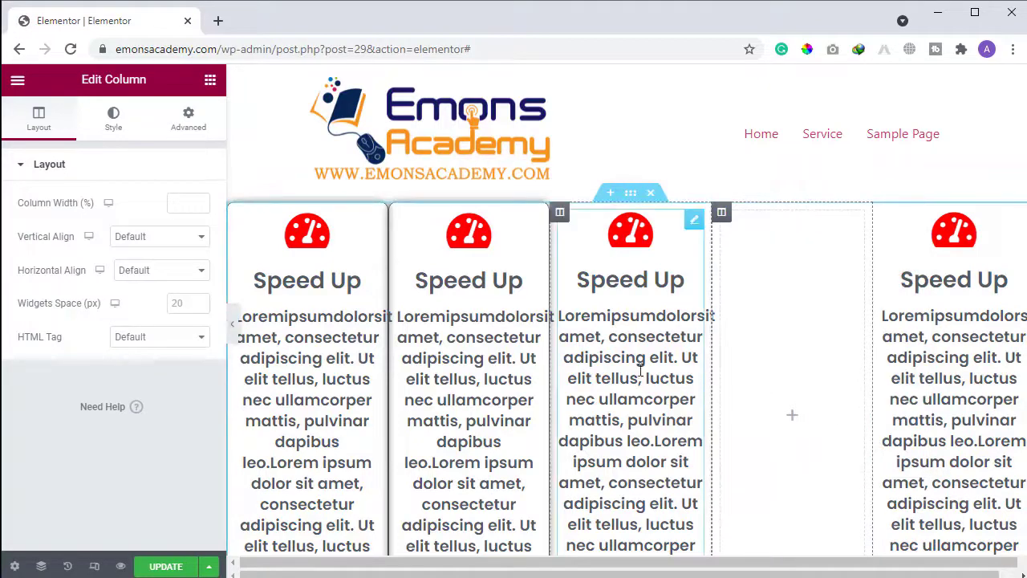
Set the primary color of the third column's icon to near-black #090202.
{"action": "left_click", "coordinate": [626, 240]}
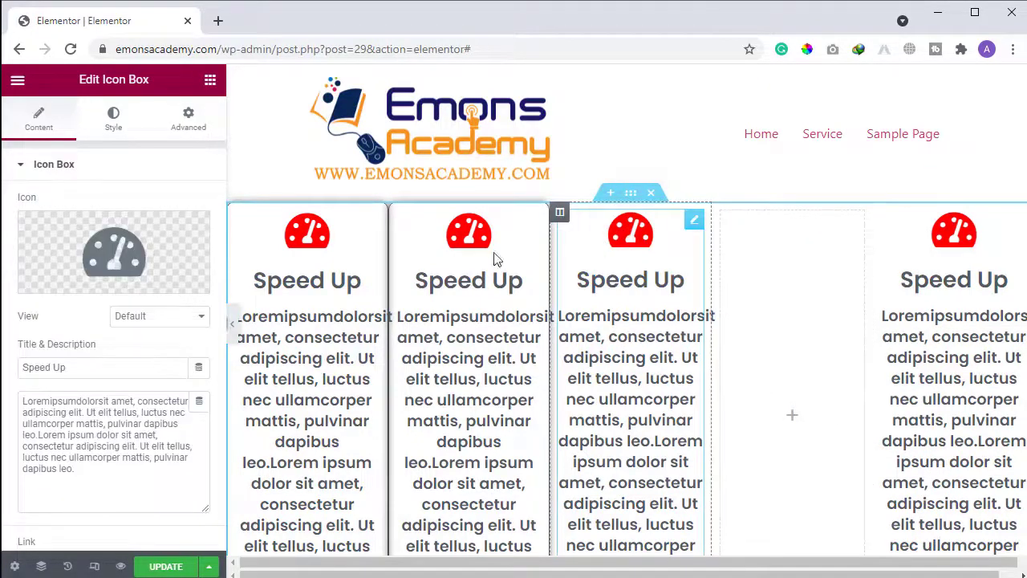
{"action": "left_click", "coordinate": [115, 121]}
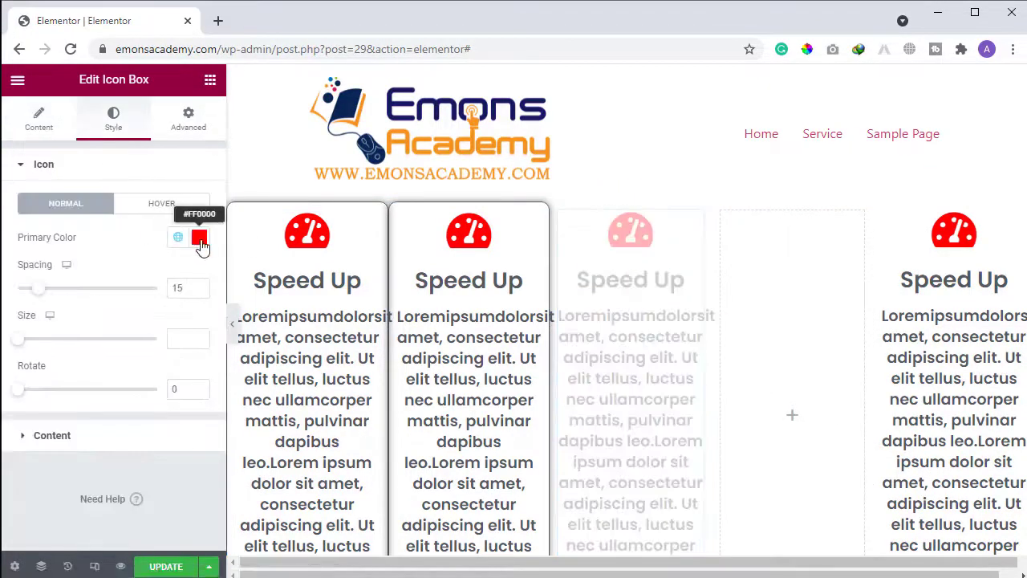
{"action": "left_click", "coordinate": [205, 244]}
{"action": "left_click_drag", "start_coordinate": [229, 334], "coordinate": [249, 427]}
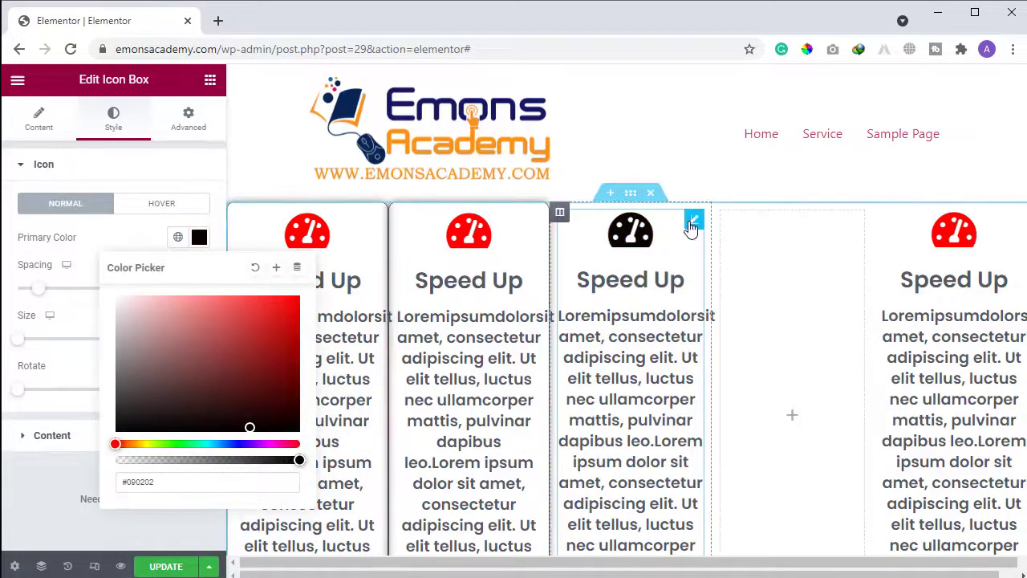
Copy the third column's icon box and paste its style onto the icon box in the last column.
{"action": "right_click", "coordinate": [690, 229]}
{"action": "left_click", "coordinate": [722, 291]}
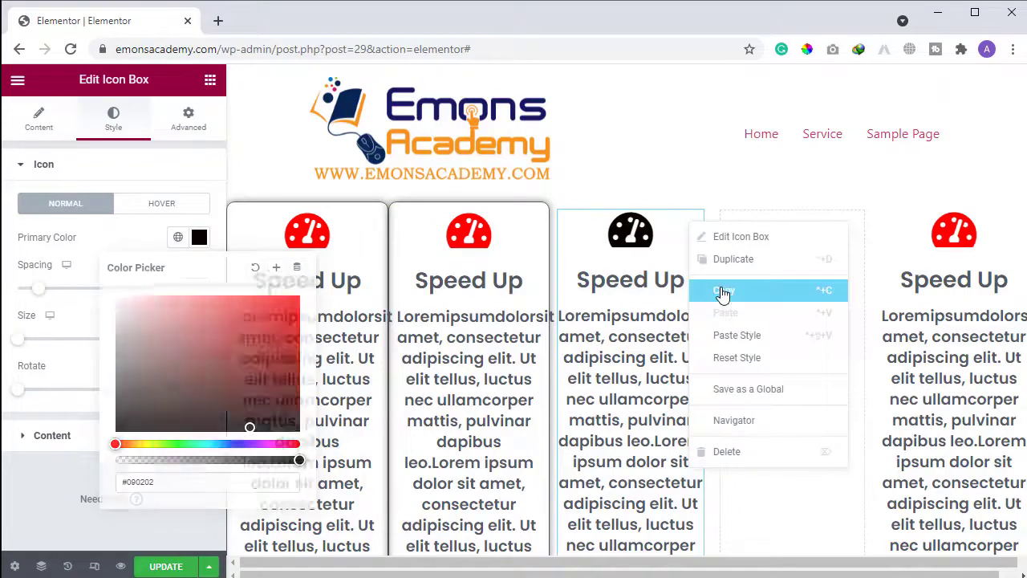
{"action": "right_click", "coordinate": [1017, 226]}
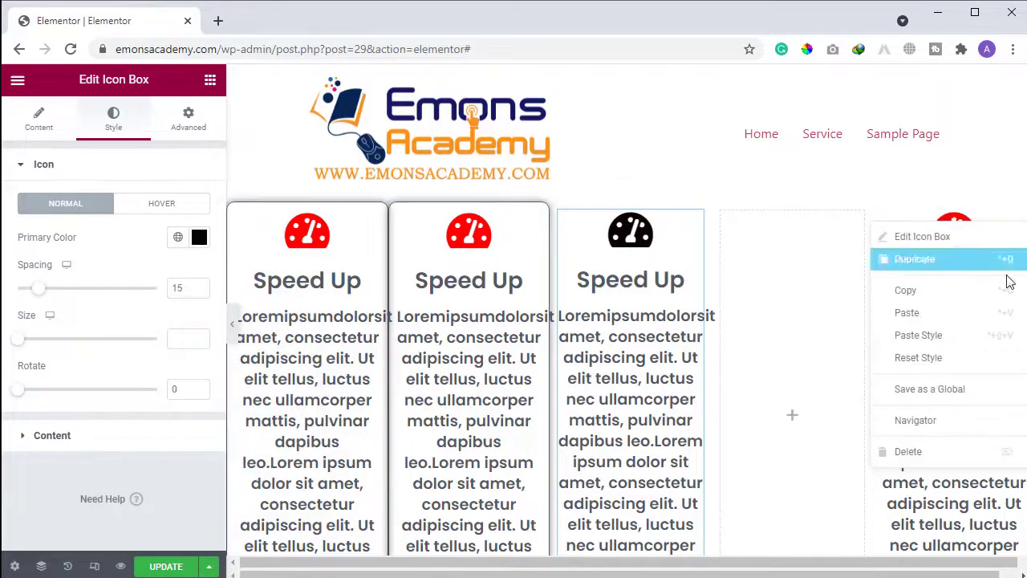
{"action": "left_click", "coordinate": [938, 335]}
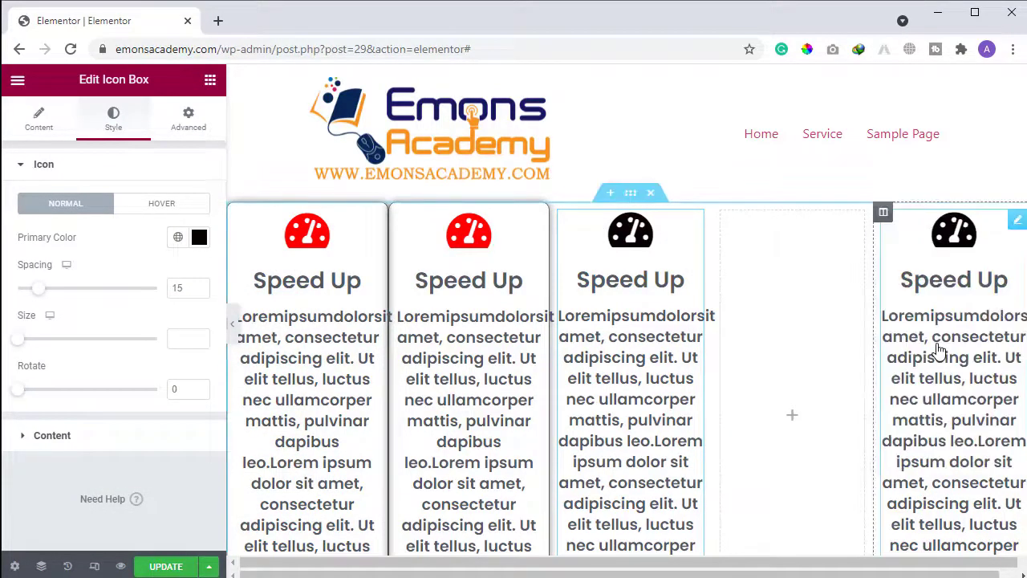
Delete the empty column between the two black-icon boxes and preview the section with the editing panel hidden.
{"action": "right_click", "coordinate": [789, 255]}
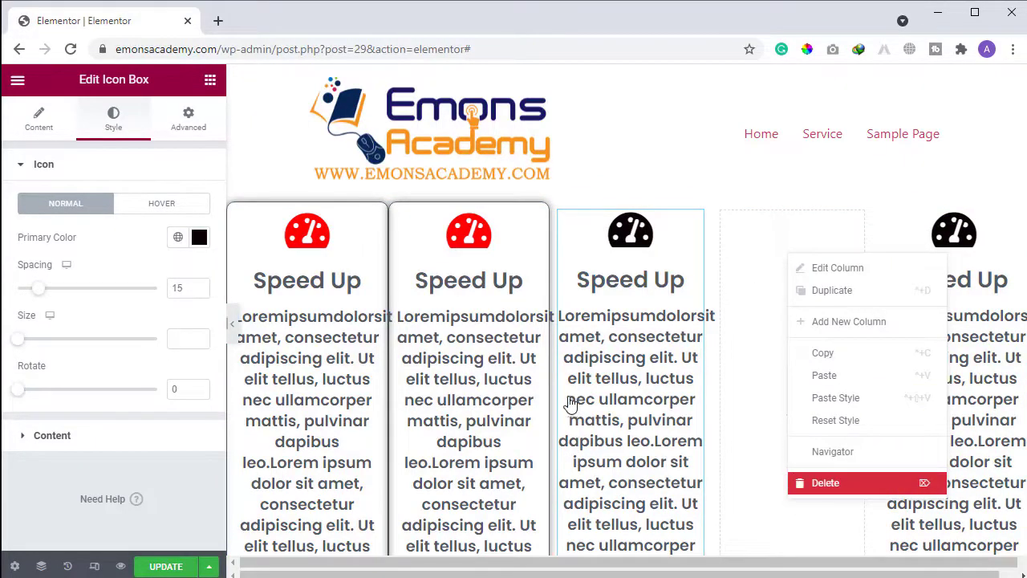
{"action": "key", "text": "Delete"}
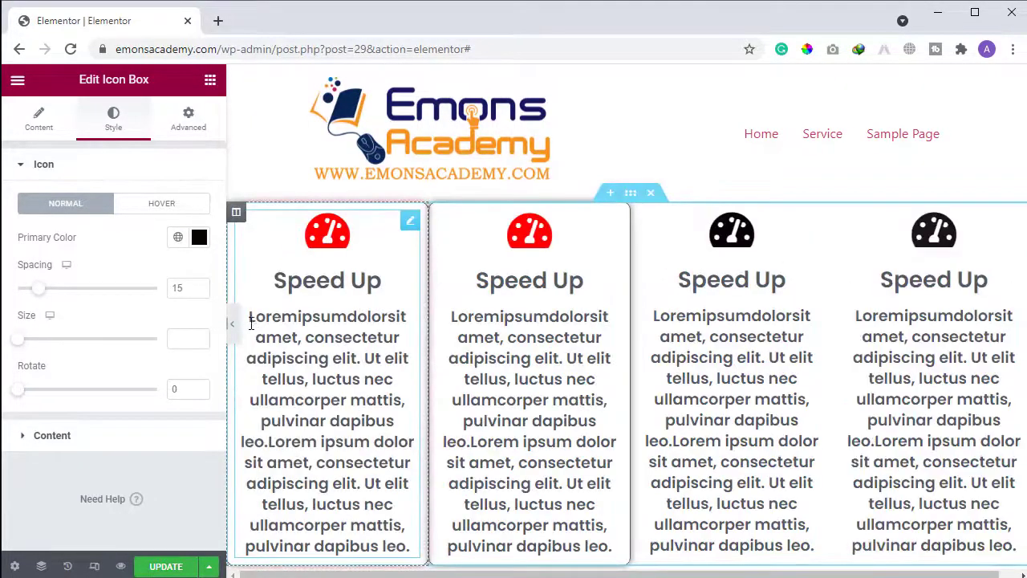
{"action": "left_click", "coordinate": [231, 324]}
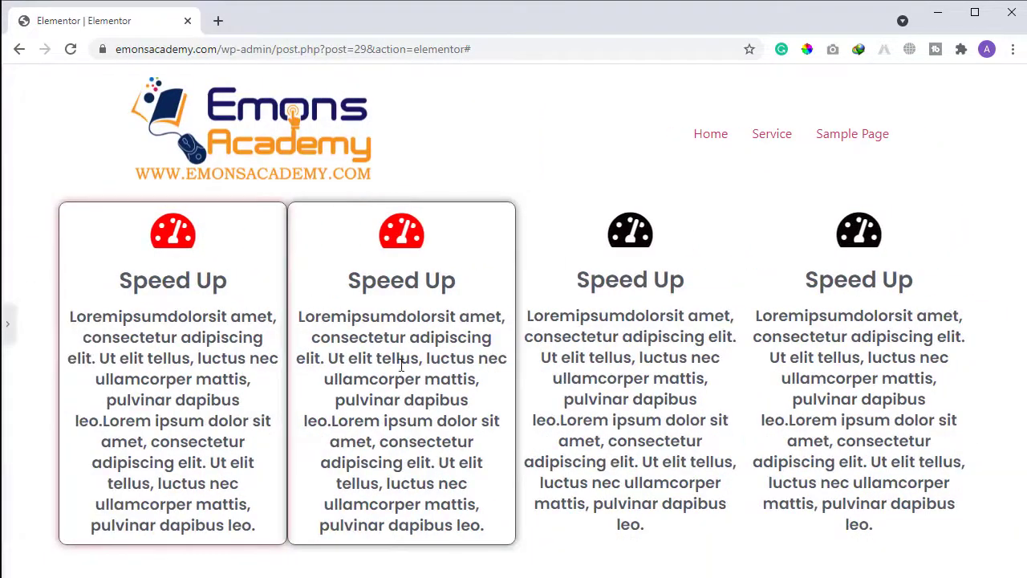
{"action": "left_click", "coordinate": [7, 337]}
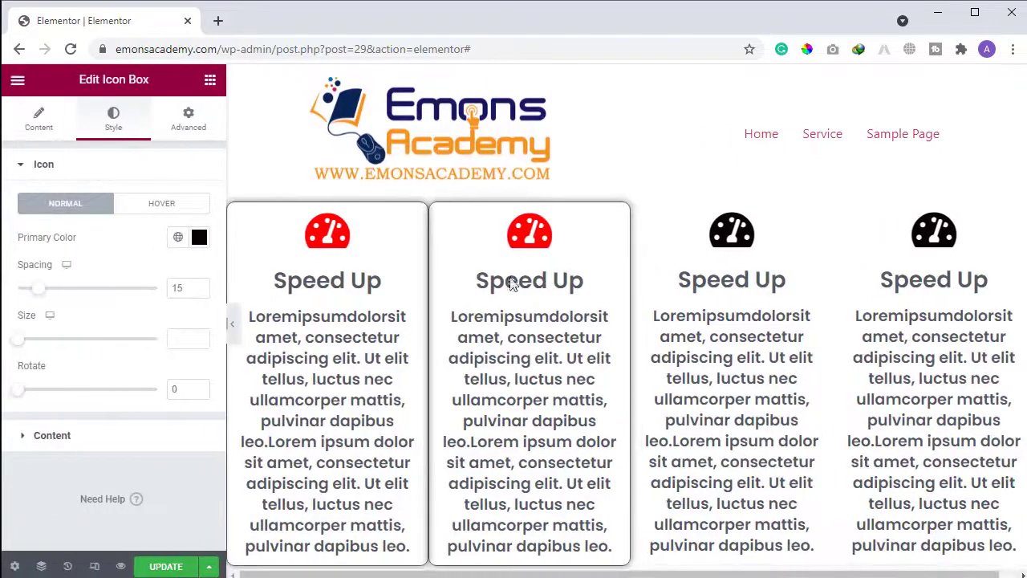
Try the Narrow columns gap on the four-column section and switch the gap option to Custom.
{"action": "left_click", "coordinate": [632, 194]}
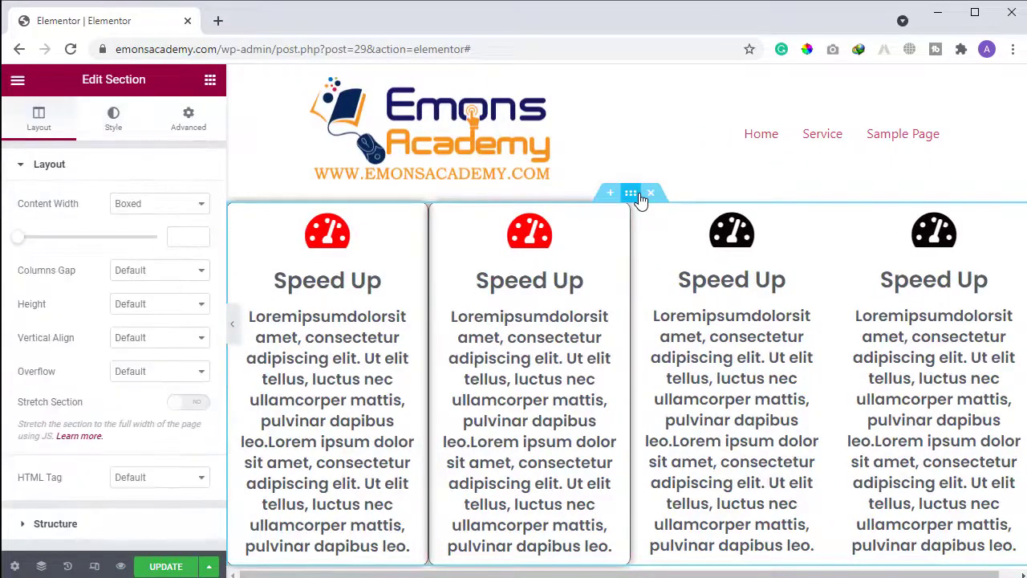
{"action": "left_click", "coordinate": [134, 270]}
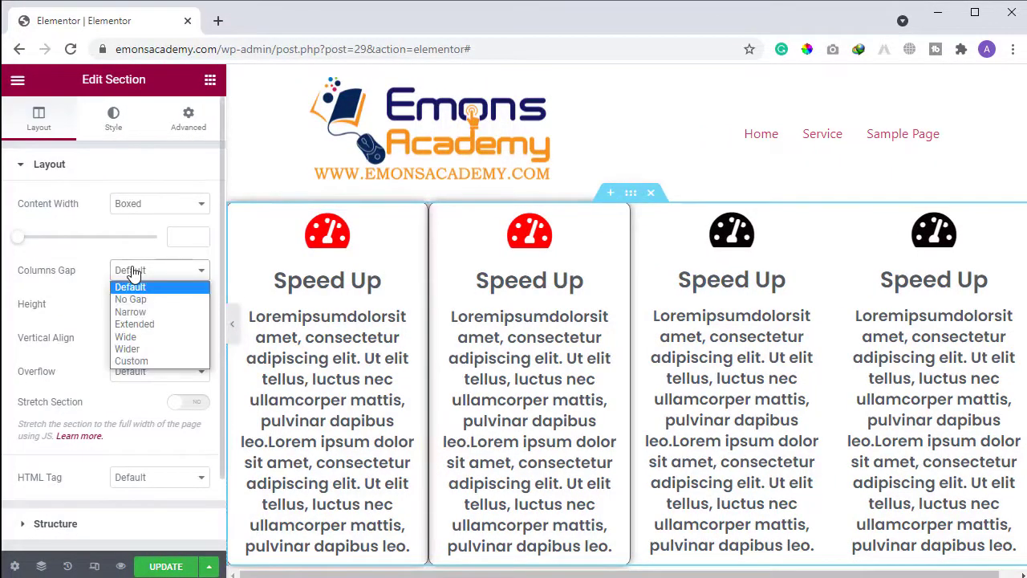
{"action": "left_click", "coordinate": [131, 312]}
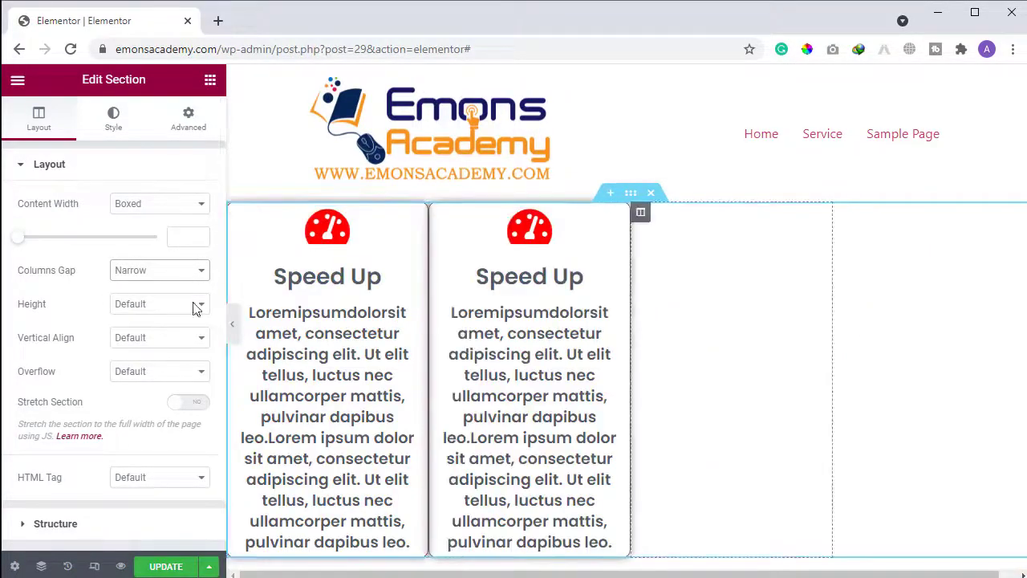
{"action": "left_click", "coordinate": [130, 277]}
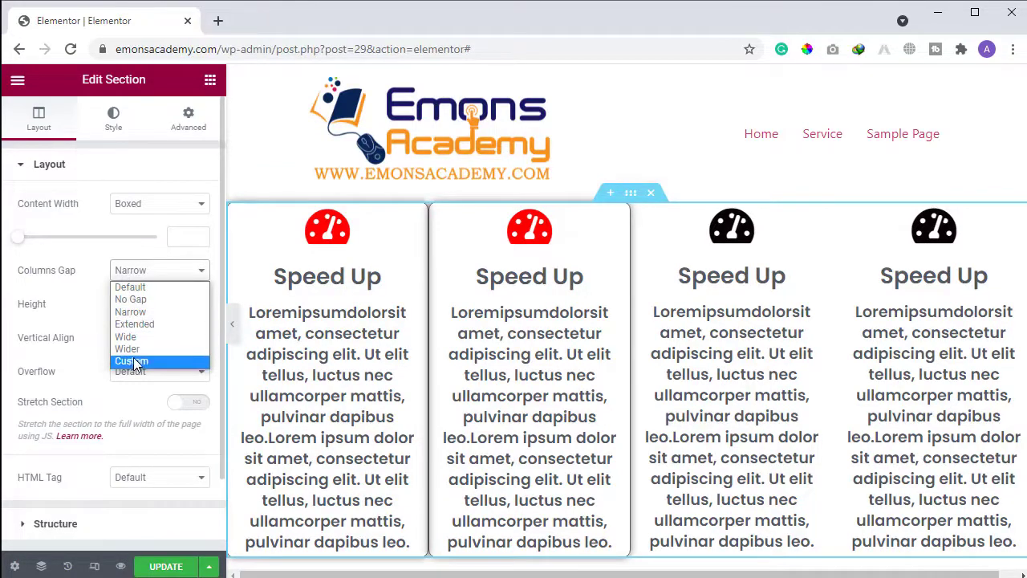
{"action": "key", "text": "Escape"}
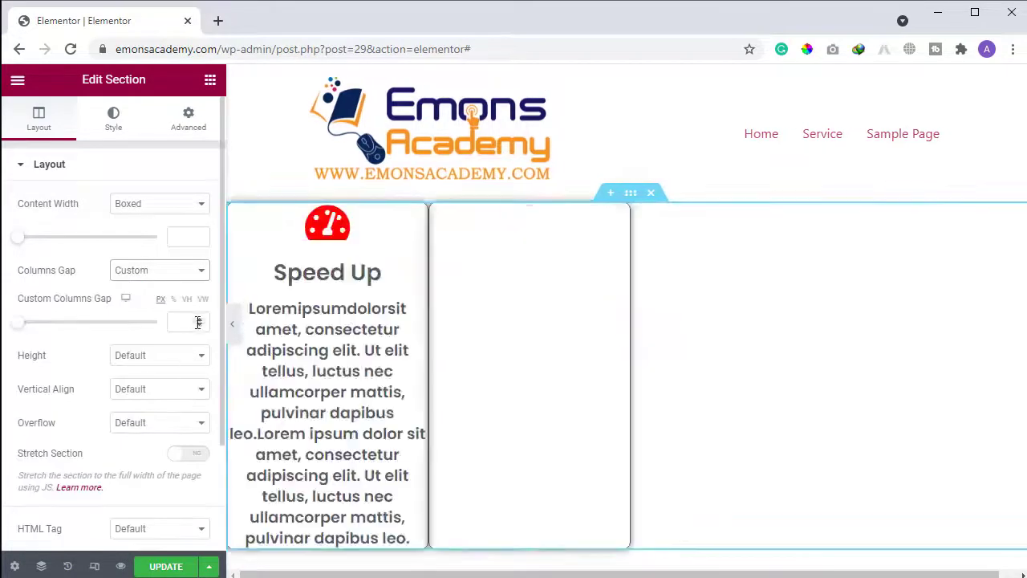
Set the section's custom columns gap to 17 px.
{"action": "left_click", "coordinate": [200, 320]}
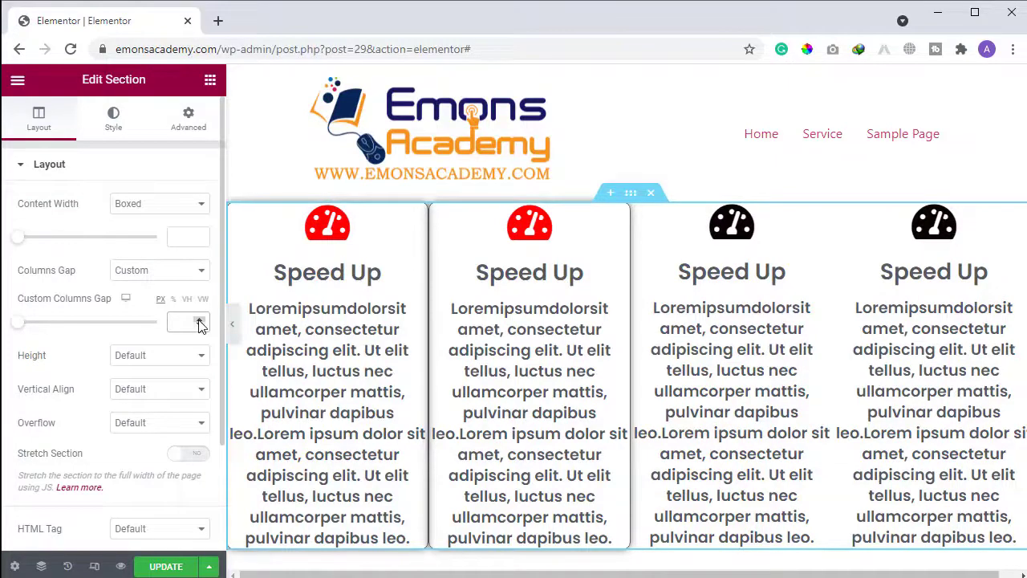
{"action": "left_click", "coordinate": [200, 320]}
{"action": "left_click", "coordinate": [200, 320]}
{"action": "left_click", "coordinate": [200, 320]}
{"action": "left_click", "coordinate": [200, 320]}
{"action": "left_click", "coordinate": [200, 320]}
{"action": "left_click", "coordinate": [200, 320]}
{"action": "left_click", "coordinate": [200, 320]}
{"action": "left_click", "coordinate": [200, 320]}
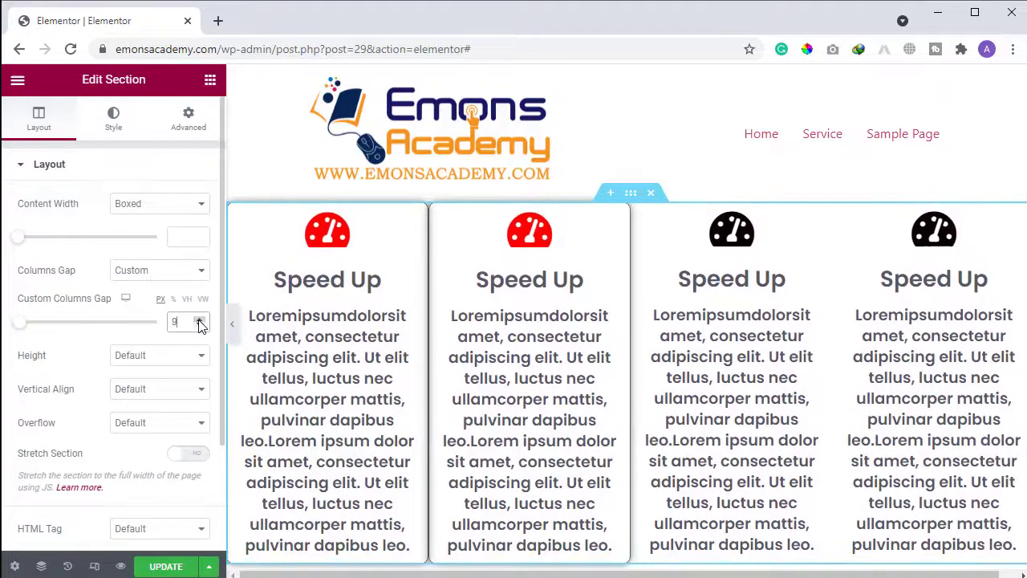
{"action": "left_click", "coordinate": [199, 320]}
{"action": "left_click", "coordinate": [200, 321]}
{"action": "left_click", "coordinate": [200, 320]}
{"action": "left_click", "coordinate": [200, 320]}
{"action": "left_click", "coordinate": [200, 320]}
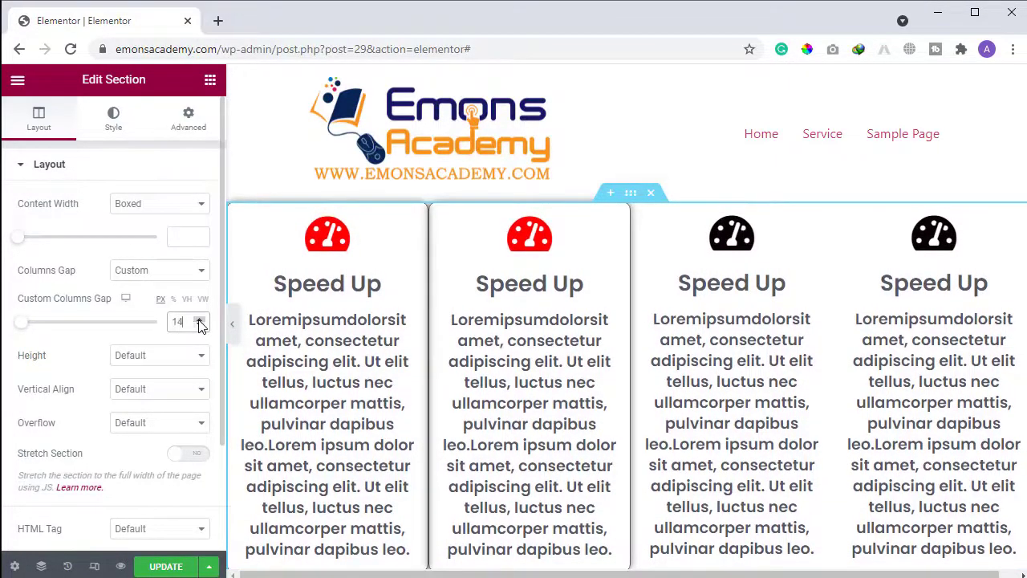
{"action": "left_click", "coordinate": [199, 320]}
{"action": "left_click", "coordinate": [200, 320]}
{"action": "left_click", "coordinate": [200, 321]}
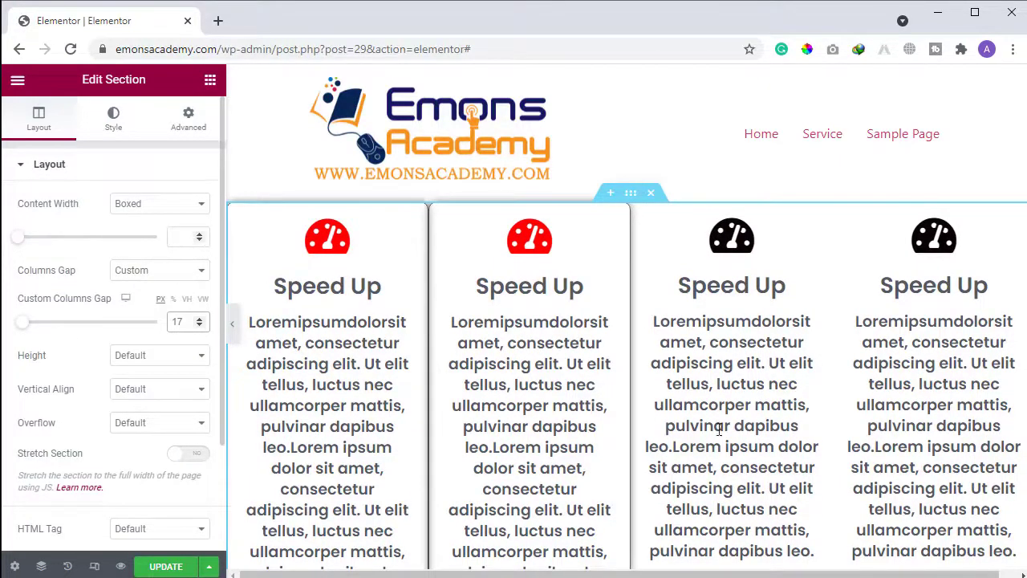
Preview the section with the editing panel hidden and delete the whole four-column section.
{"action": "scroll", "coordinate": [718, 431], "scroll_direction": "down", "scroll_amount": 1}
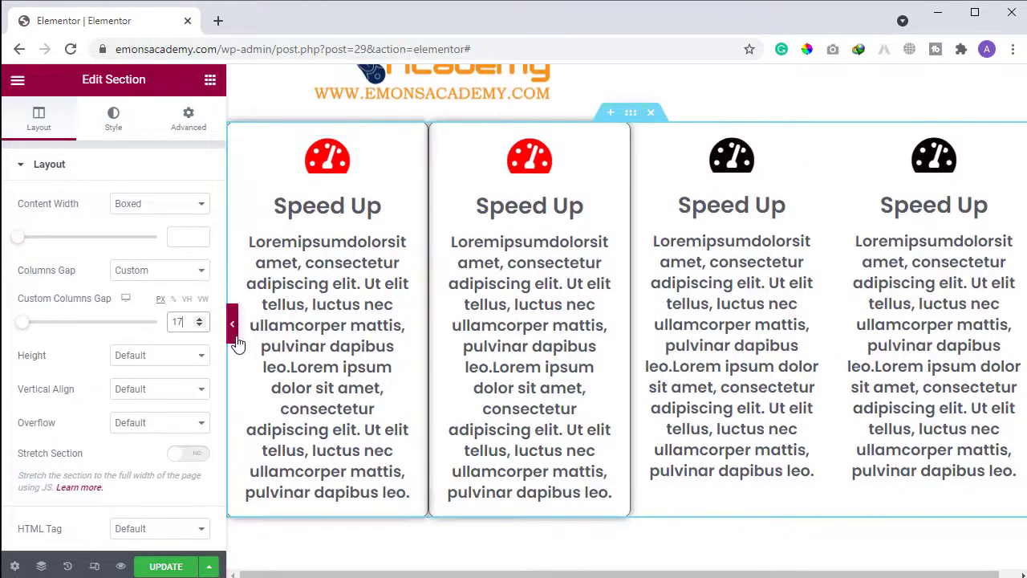
{"action": "scroll", "coordinate": [236, 344], "scroll_direction": "up", "scroll_amount": 1}
{"action": "left_click", "coordinate": [234, 337]}
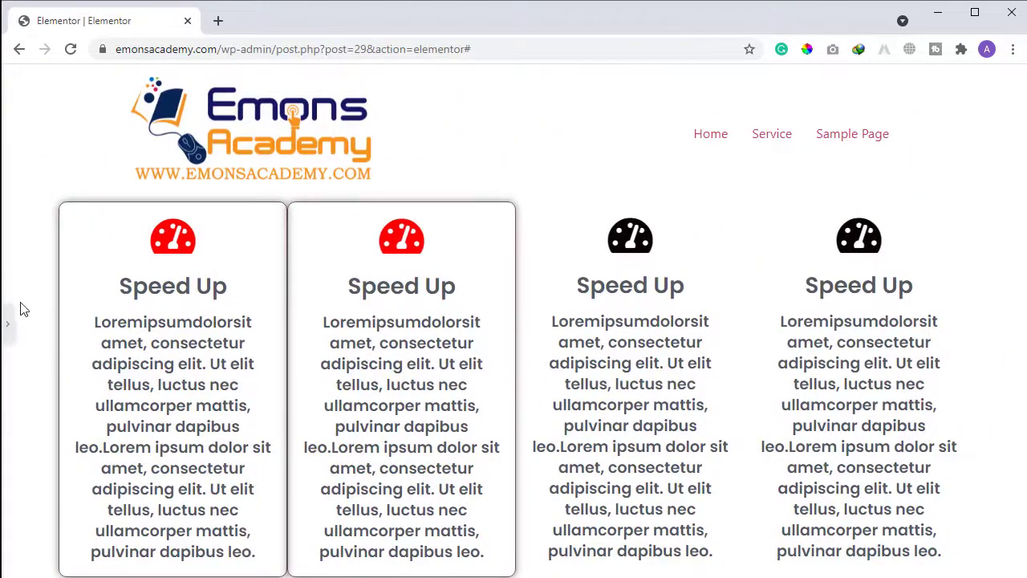
{"action": "left_click", "coordinate": [8, 325]}
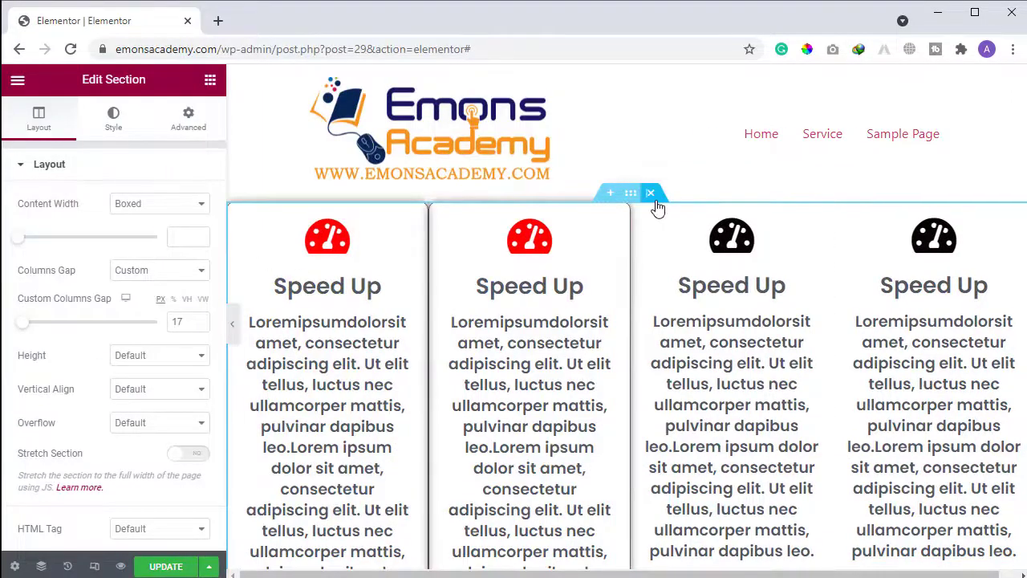
{"action": "key", "text": "Delete"}
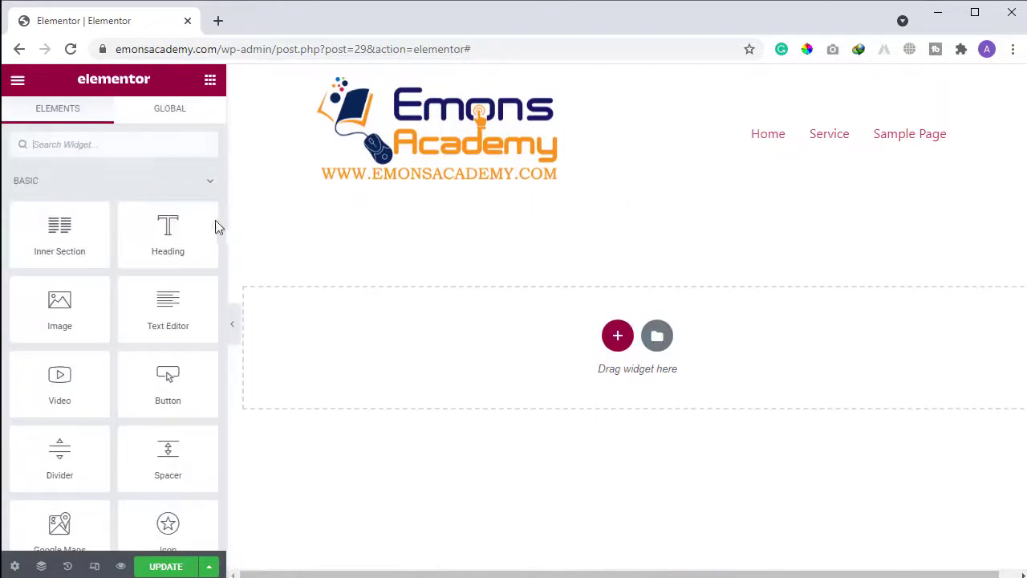
Find the Image Box widget and add it to the empty page.
{"action": "left_click", "coordinate": [159, 149]}
{"action": "type", "text": "image"}
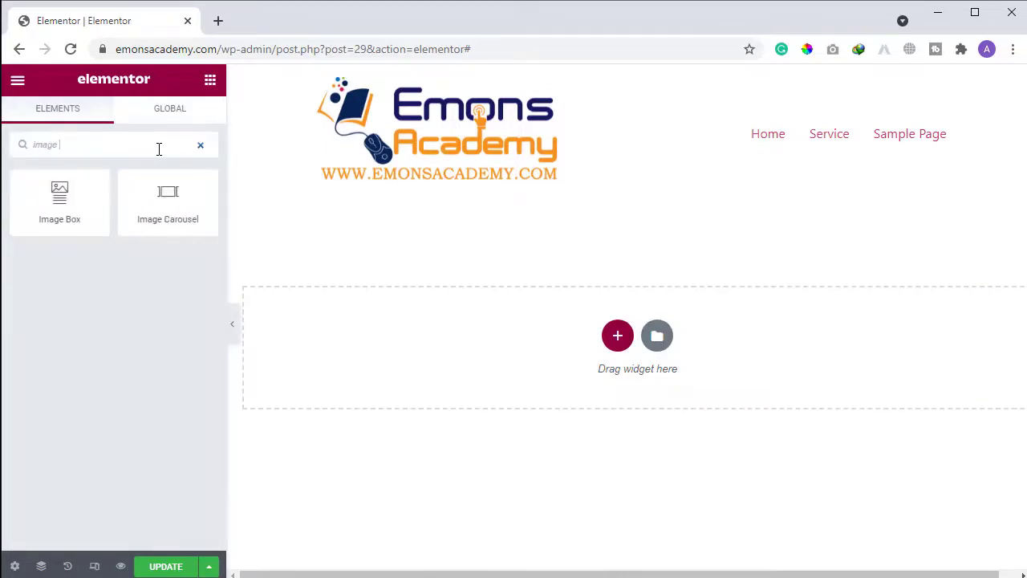
{"action": "type", "text": " b"}
{"action": "left_click_drag", "start_coordinate": [72, 202], "coordinate": [533, 323]}
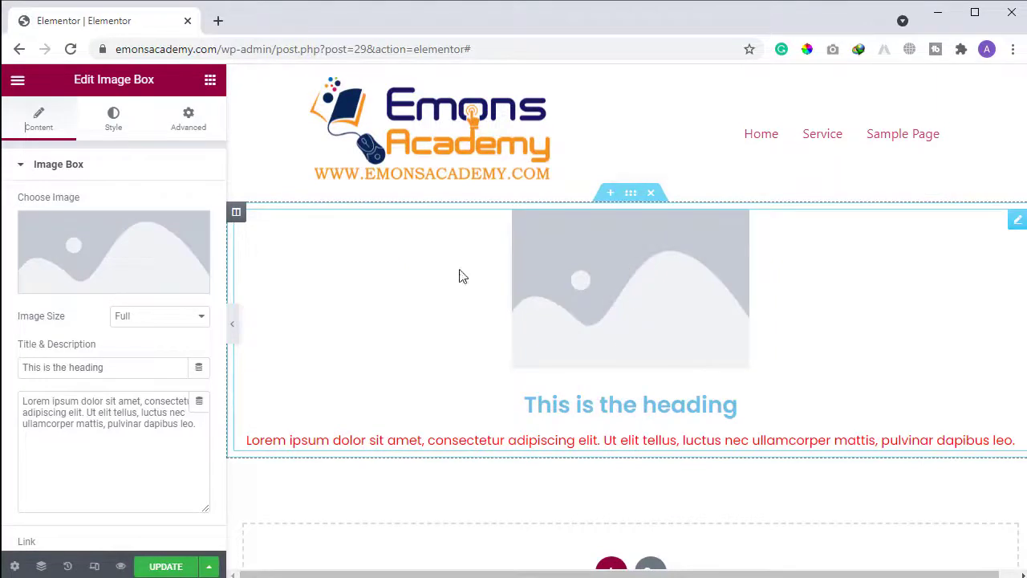
Duplicate the image box column twice to make a row of three image boxes.
{"action": "right_click", "coordinate": [246, 219]}
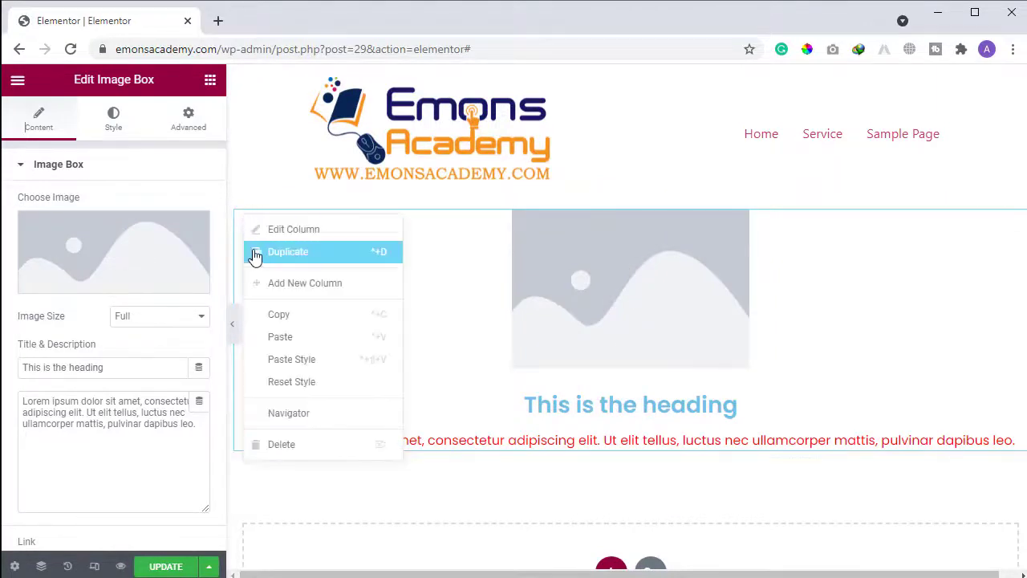
{"action": "left_click", "coordinate": [255, 253]}
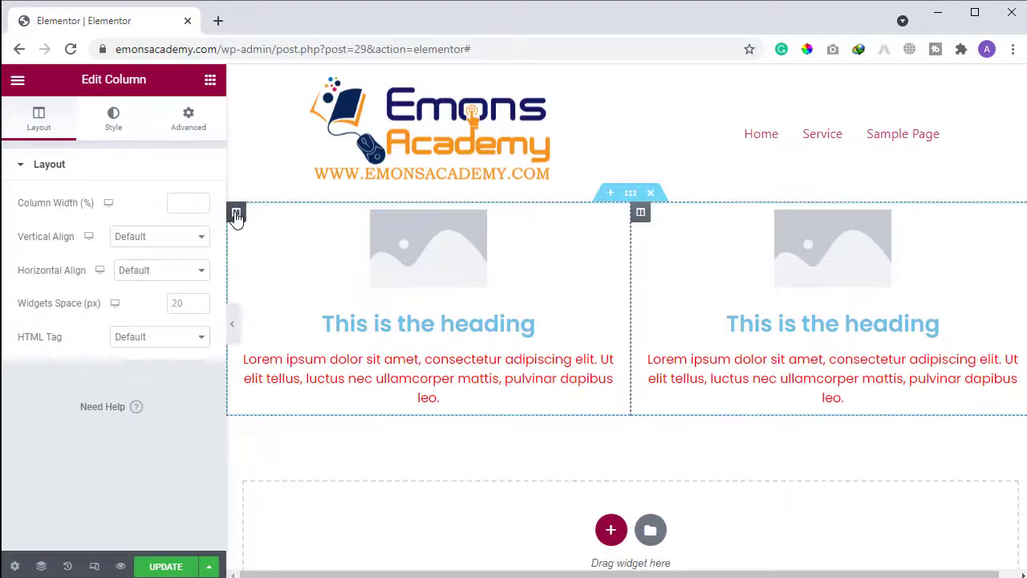
{"action": "right_click", "coordinate": [236, 217]}
{"action": "left_click", "coordinate": [260, 252]}
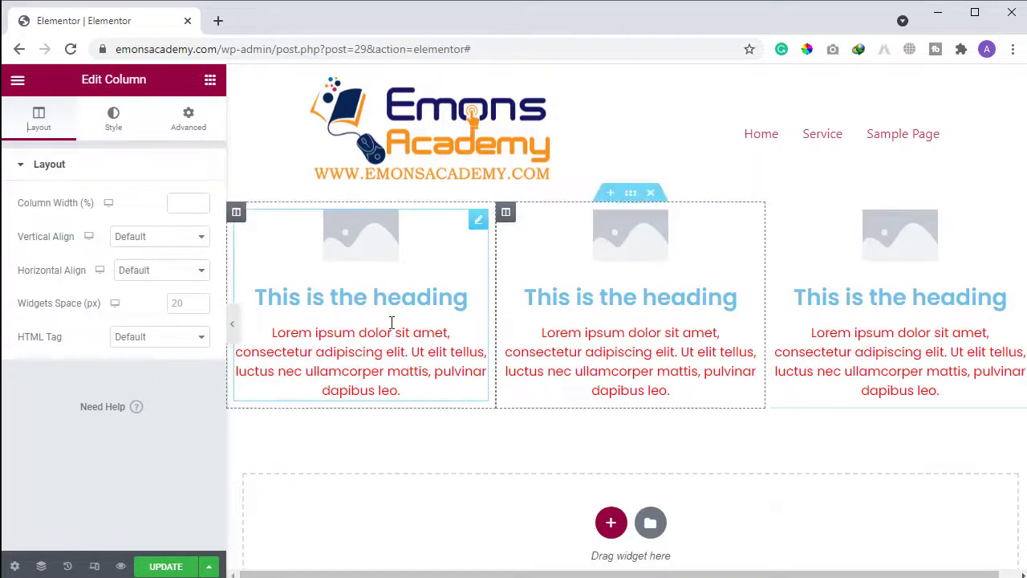
Set the first image box's image to the first media library picture, the purple and blue artwork.
{"action": "left_click", "coordinate": [243, 214]}
{"action": "left_click", "coordinate": [113, 120]}
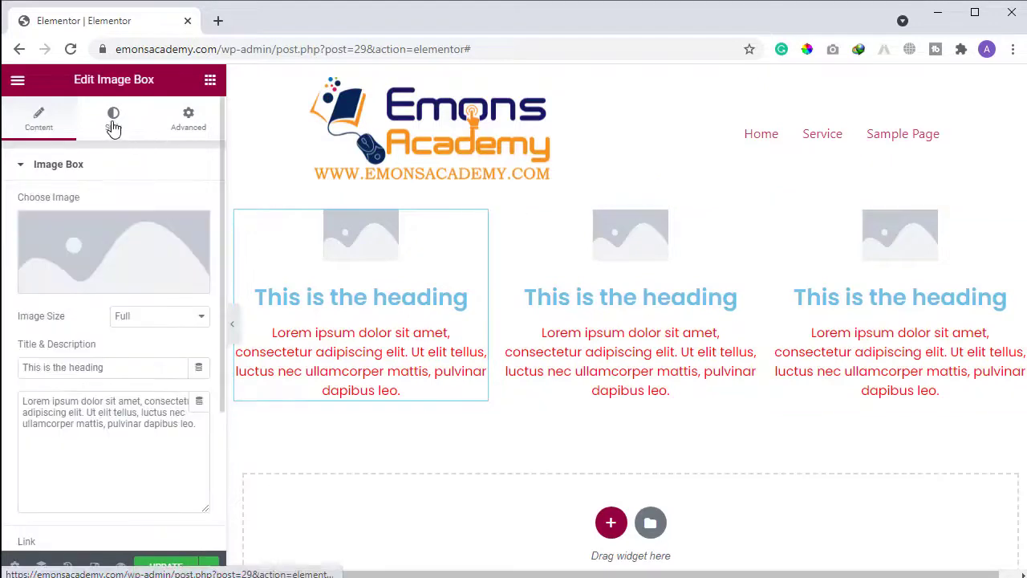
{"action": "left_click", "coordinate": [53, 131]}
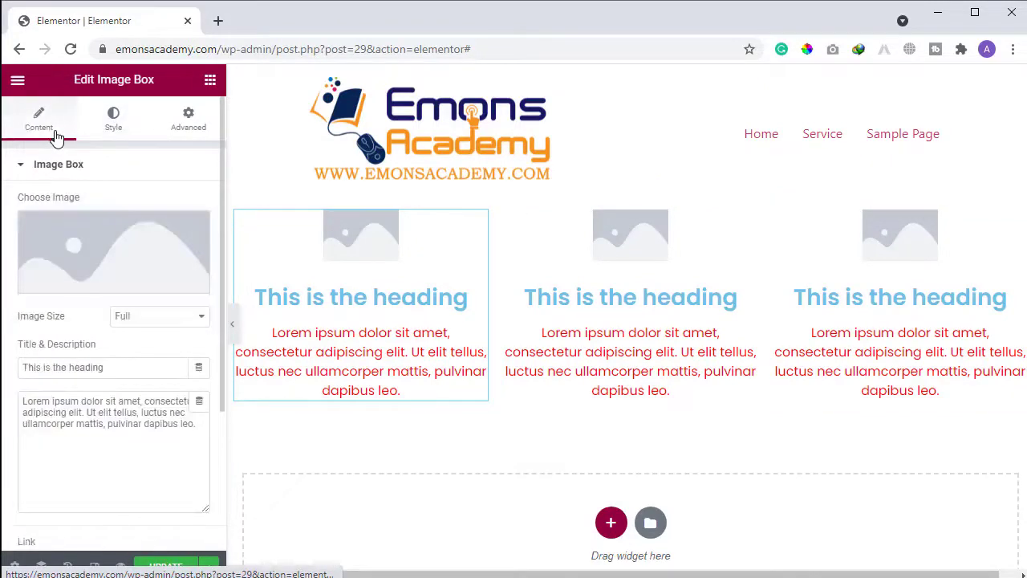
{"action": "left_click", "coordinate": [100, 268]}
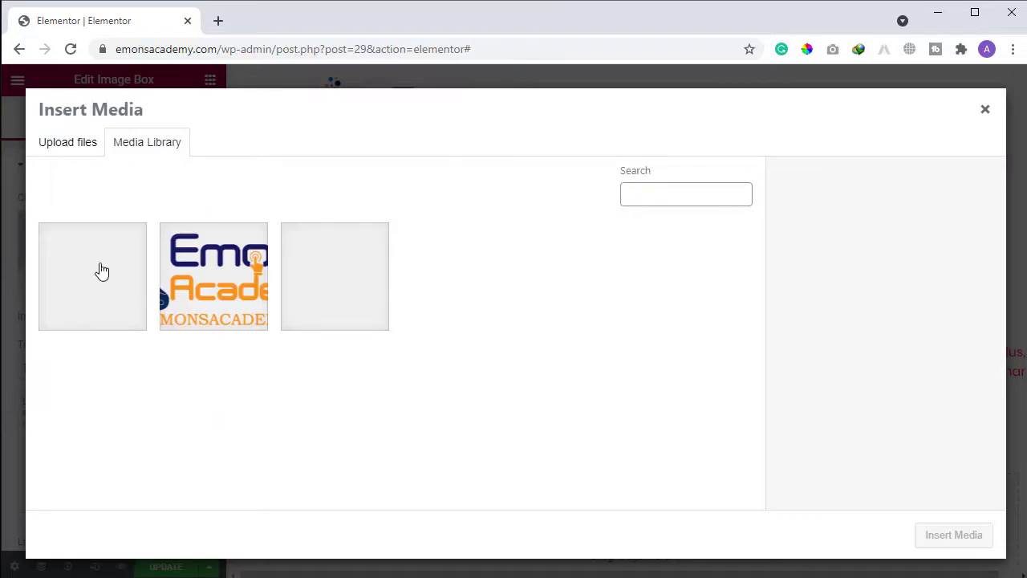
{"action": "left_click", "coordinate": [132, 300]}
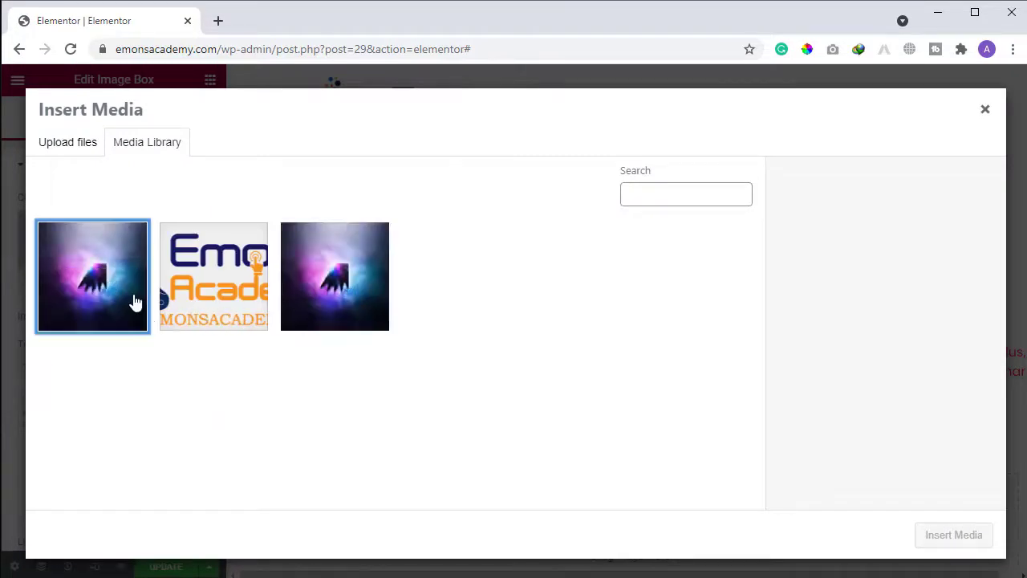
{"action": "left_click", "coordinate": [950, 536]}
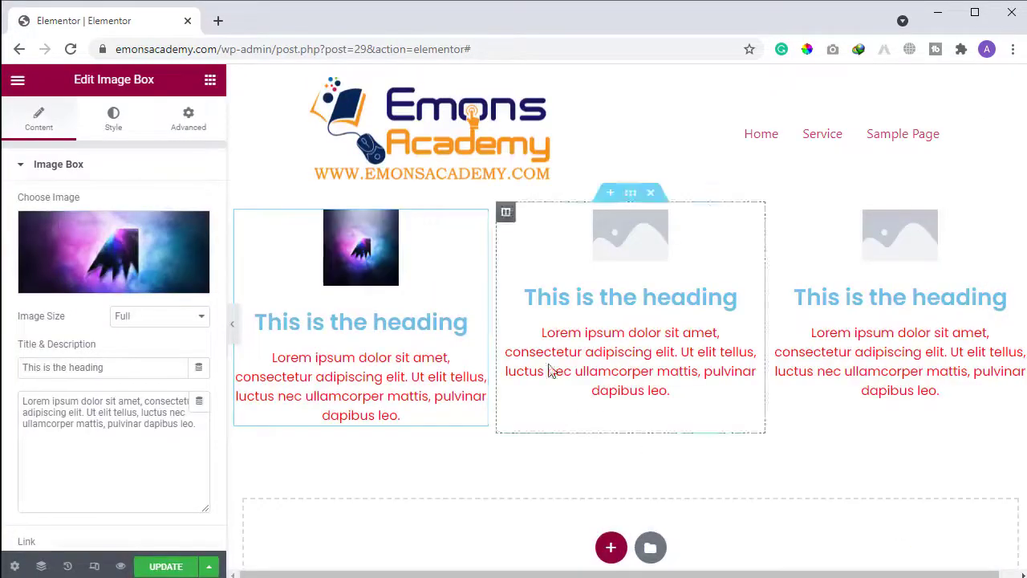
Try the Medium, Medium Large and Thumbnail image sizes on the first image box and return to Full.
{"action": "left_click", "coordinate": [159, 320]}
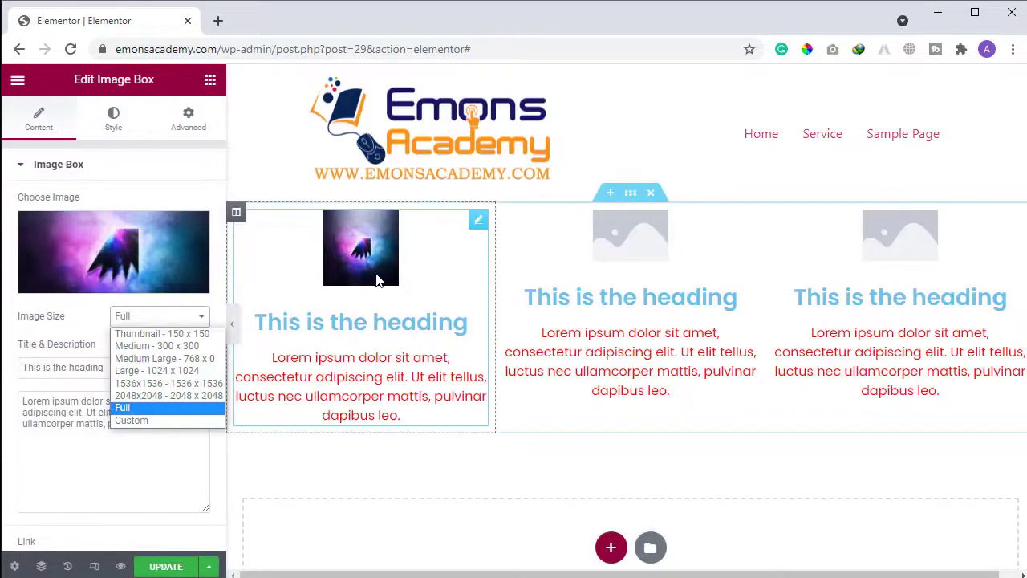
{"action": "left_click_drag", "start_coordinate": [375, 277], "coordinate": [375, 278]}
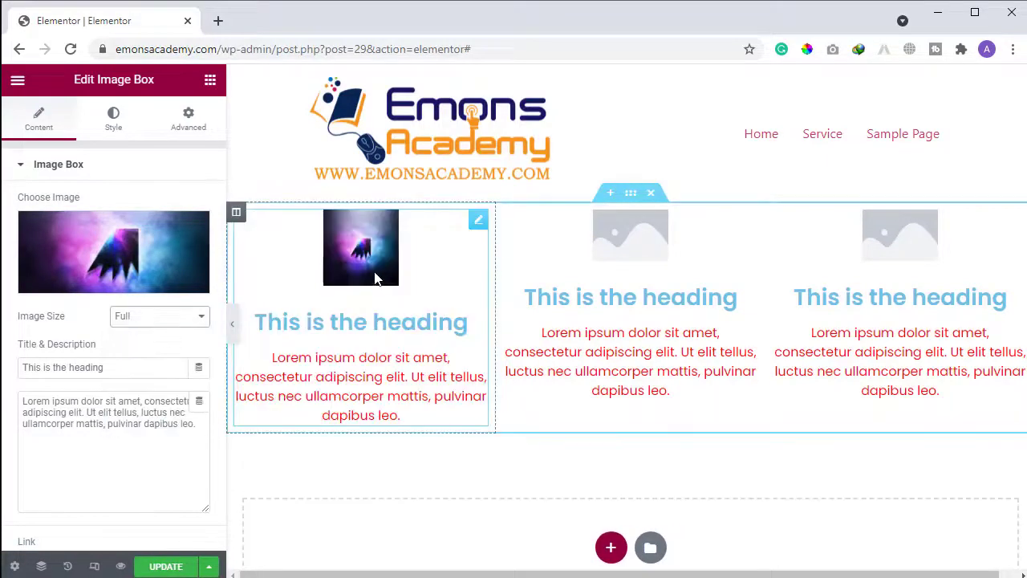
{"action": "left_click", "coordinate": [168, 318]}
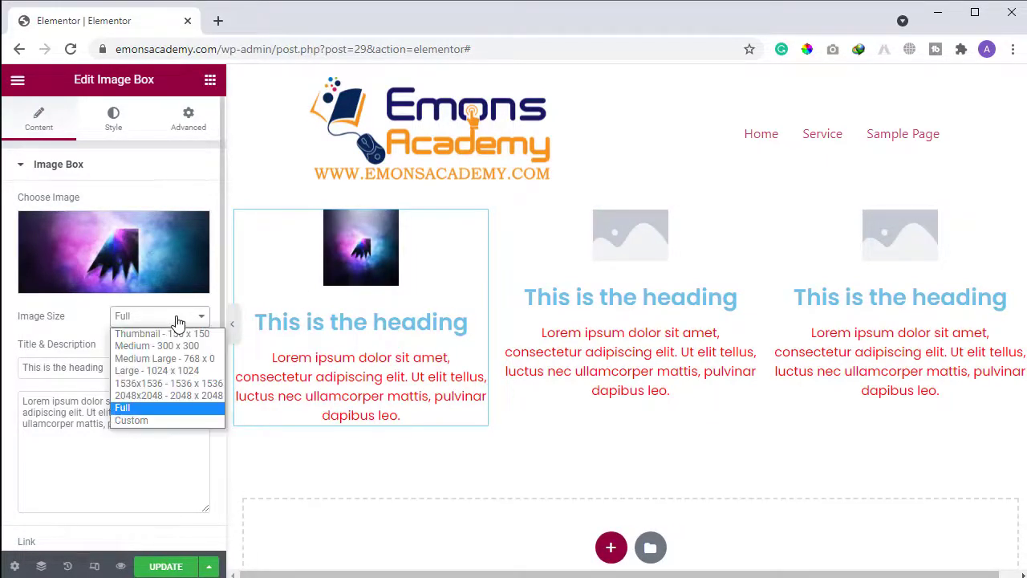
{"action": "left_click", "coordinate": [183, 347]}
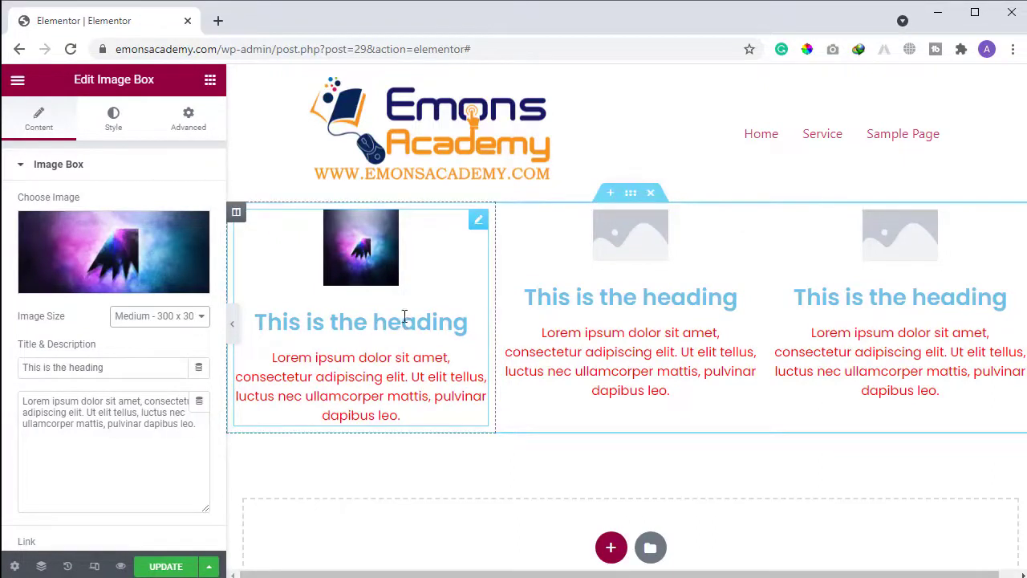
{"action": "left_click", "coordinate": [147, 317]}
{"action": "left_click", "coordinate": [146, 357]}
{"action": "left_click", "coordinate": [160, 319]}
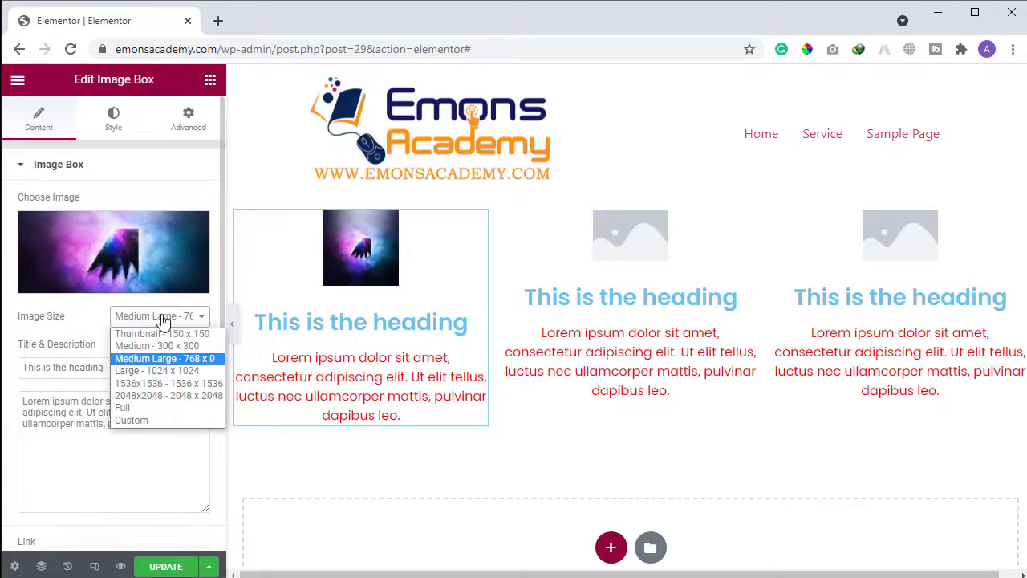
{"action": "left_click", "coordinate": [158, 332]}
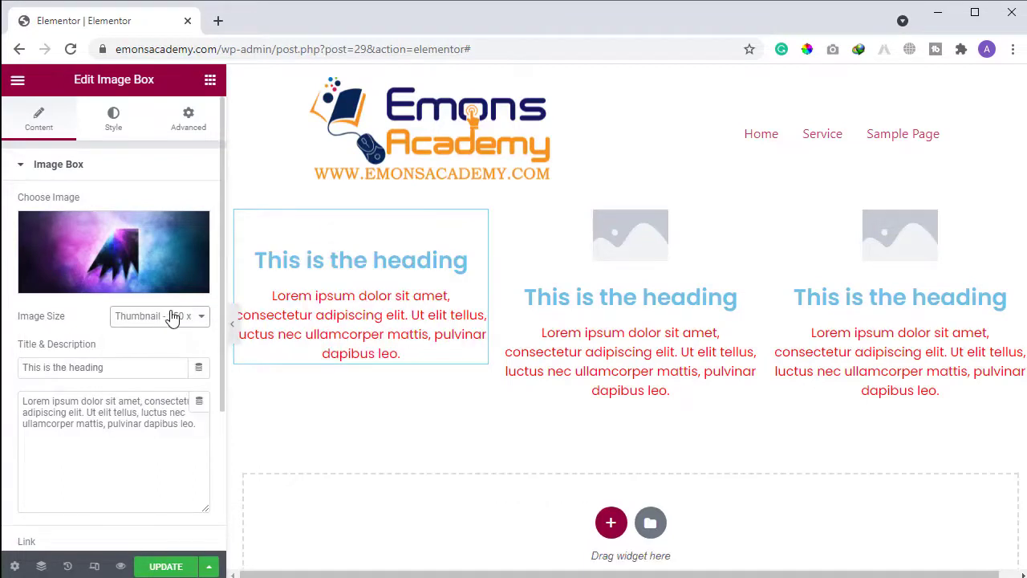
{"action": "left_click", "coordinate": [171, 317]}
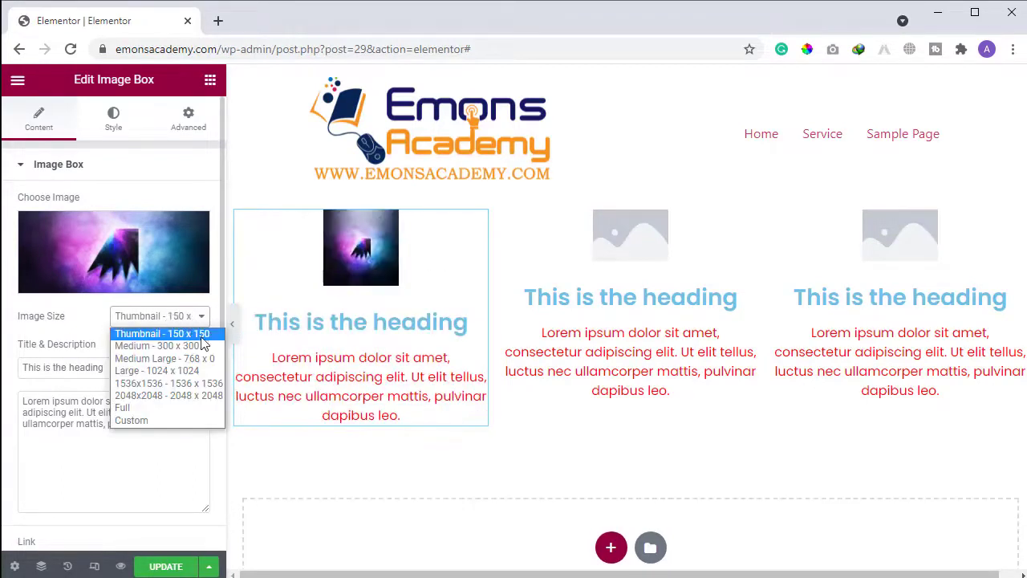
{"action": "left_click", "coordinate": [170, 404]}
Try a custom image size of 400 x 400 on the first image box and return to Full.
{"action": "left_click", "coordinate": [156, 320]}
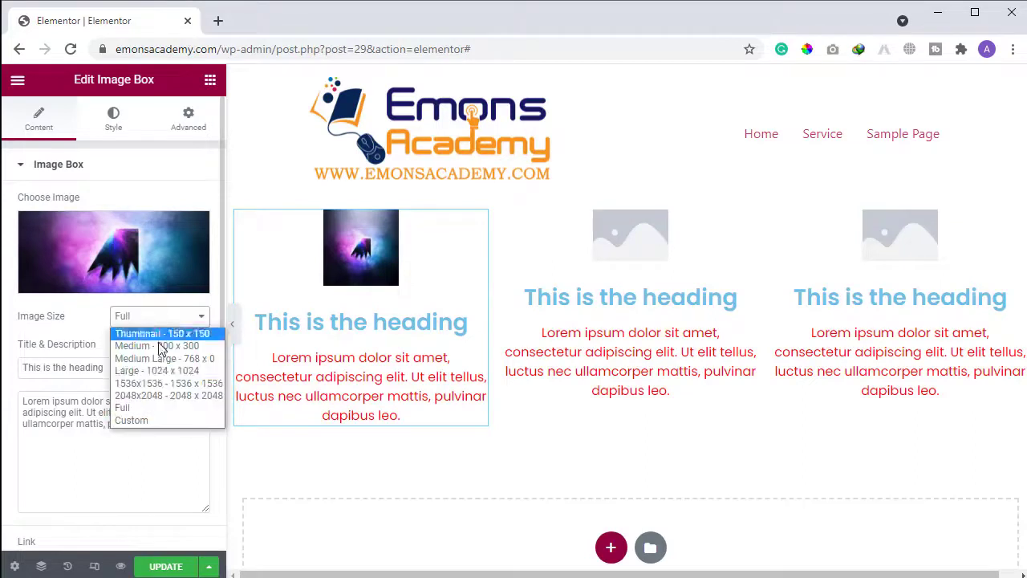
{"action": "left_click", "coordinate": [142, 428]}
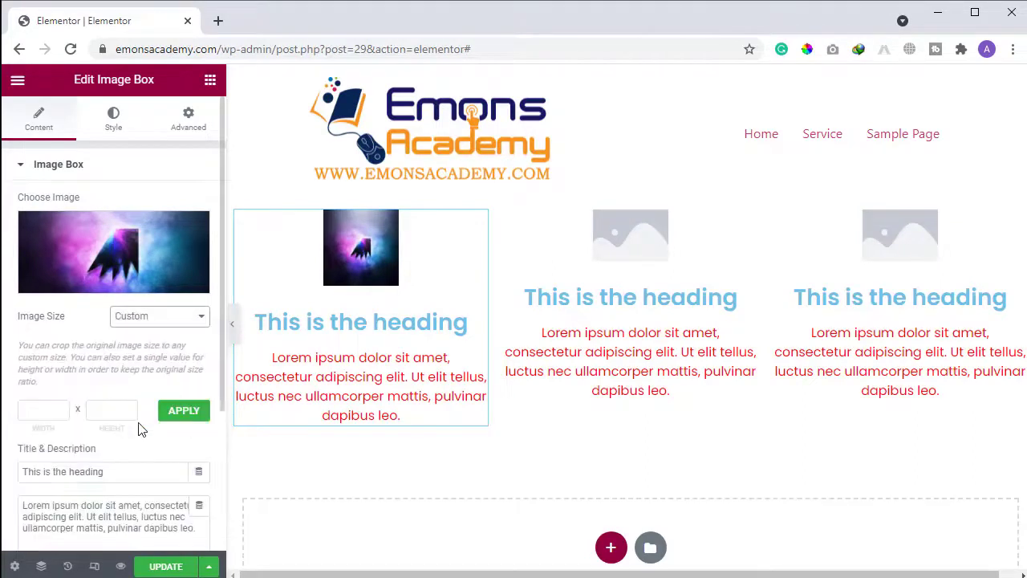
{"action": "left_click", "coordinate": [57, 413]}
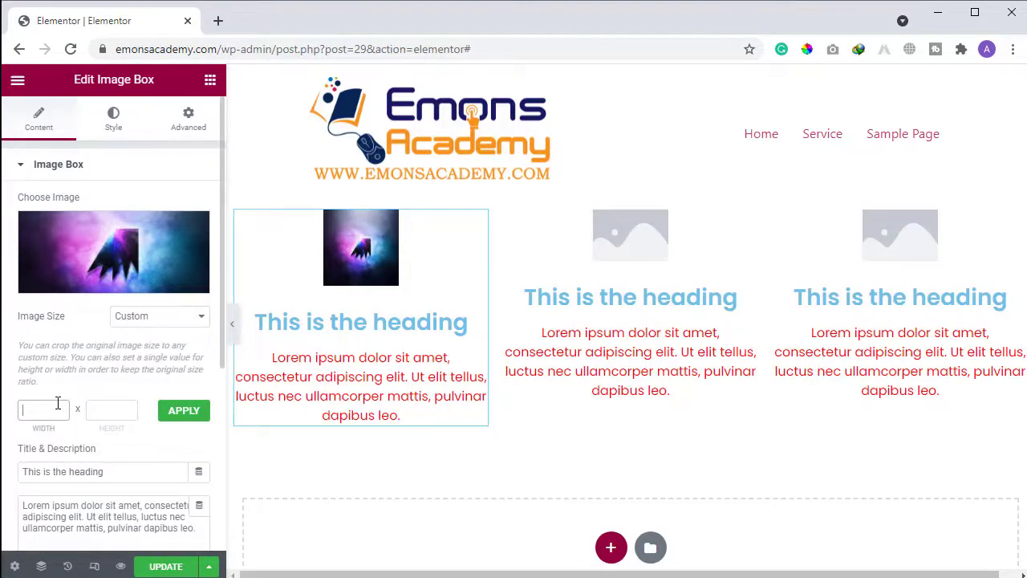
{"action": "left_click", "coordinate": [101, 418]}
{"action": "left_click", "coordinate": [168, 426]}
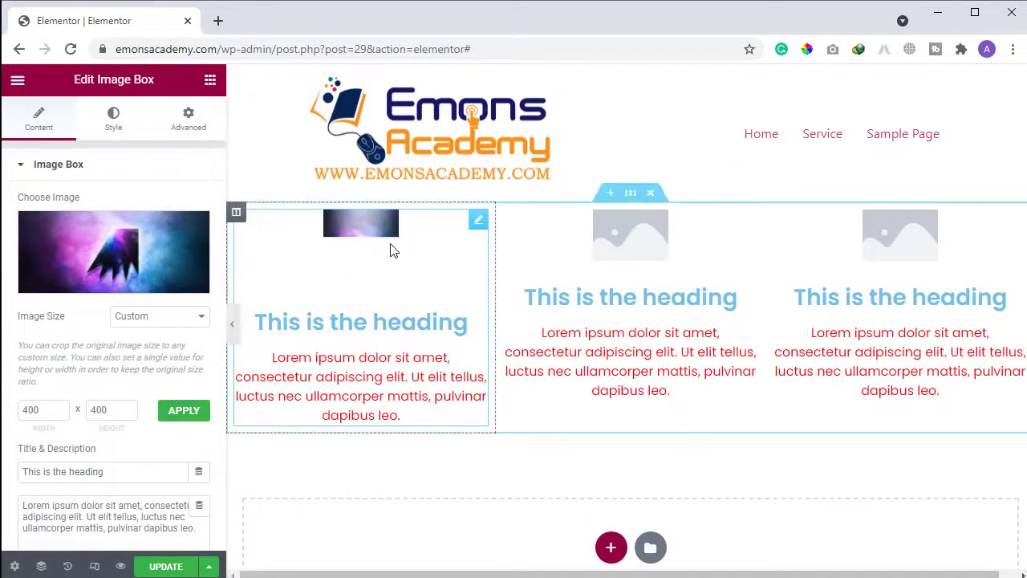
{"action": "left_click", "coordinate": [181, 319]}
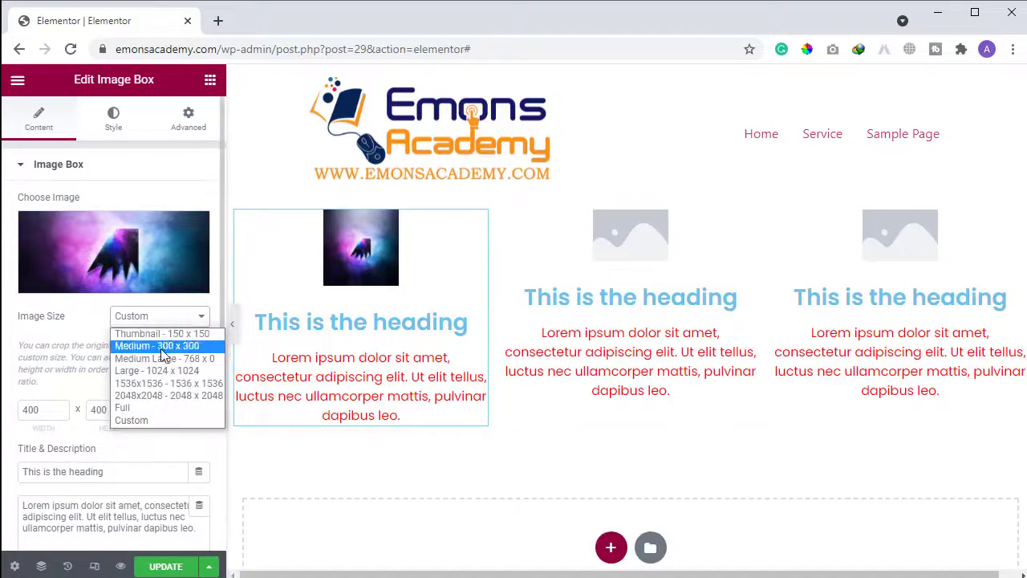
{"action": "left_click", "coordinate": [141, 409]}
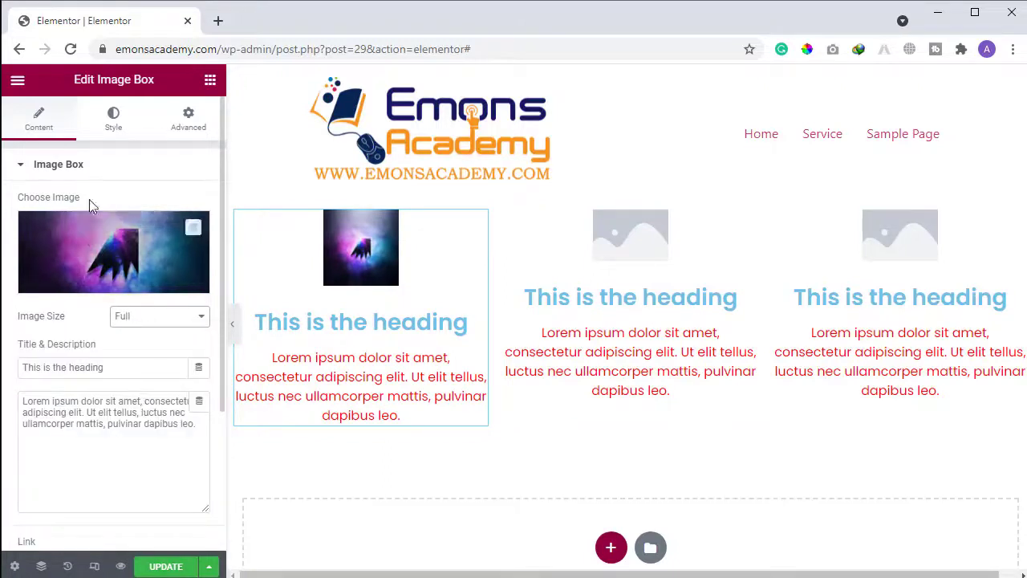
Set the first image box's image width to 100% and its border radius to 14 px.
{"action": "scroll", "coordinate": [129, 328], "scroll_direction": "down", "scroll_amount": 2}
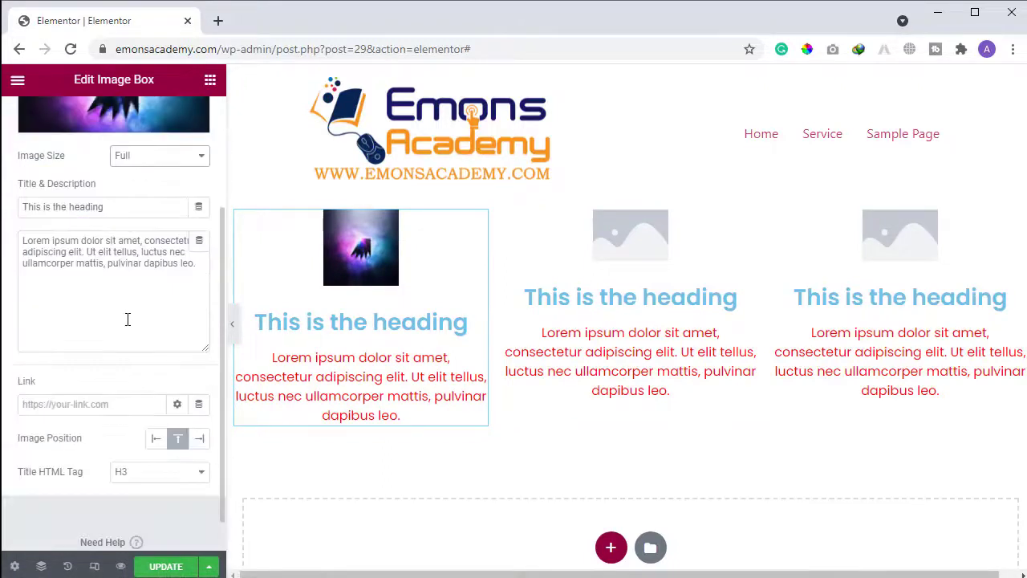
{"action": "scroll", "coordinate": [127, 319], "scroll_direction": "up", "scroll_amount": 2}
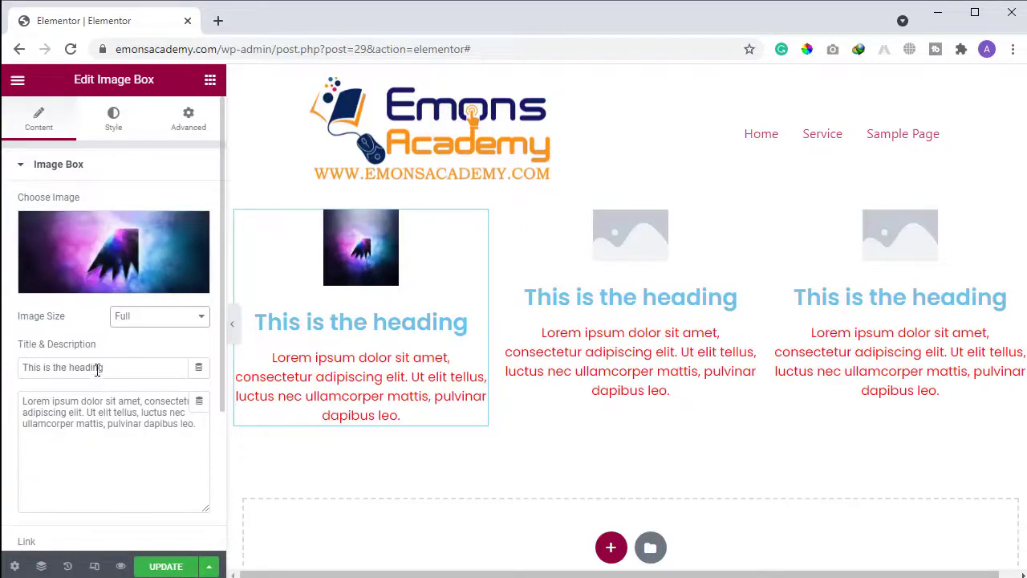
{"action": "scroll", "coordinate": [393, 434], "scroll_direction": "down", "scroll_amount": 2}
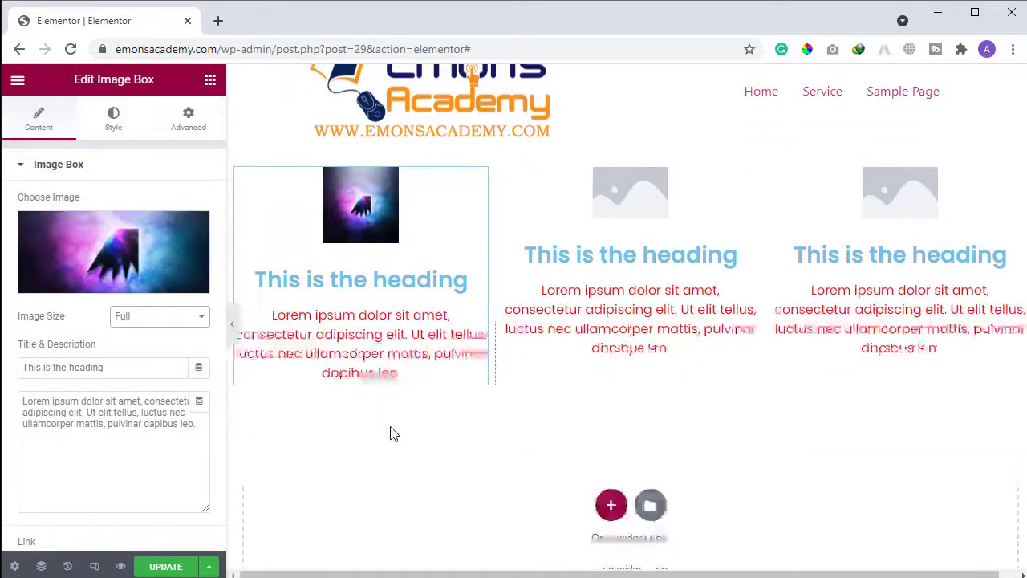
{"action": "scroll", "coordinate": [69, 458], "scroll_direction": "down", "scroll_amount": 2}
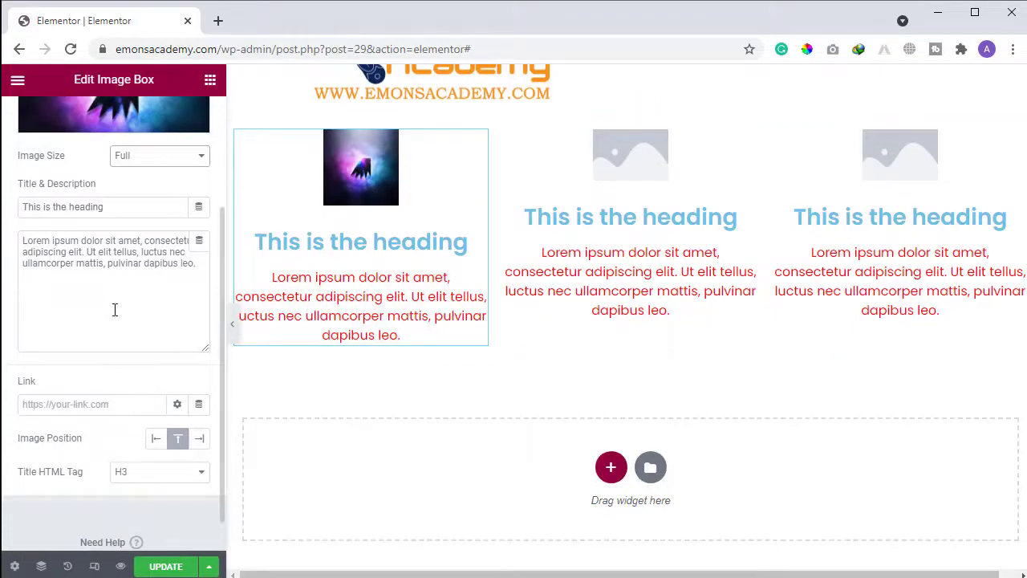
{"action": "scroll", "coordinate": [115, 310], "scroll_direction": "up", "scroll_amount": 2}
{"action": "left_click", "coordinate": [99, 142]}
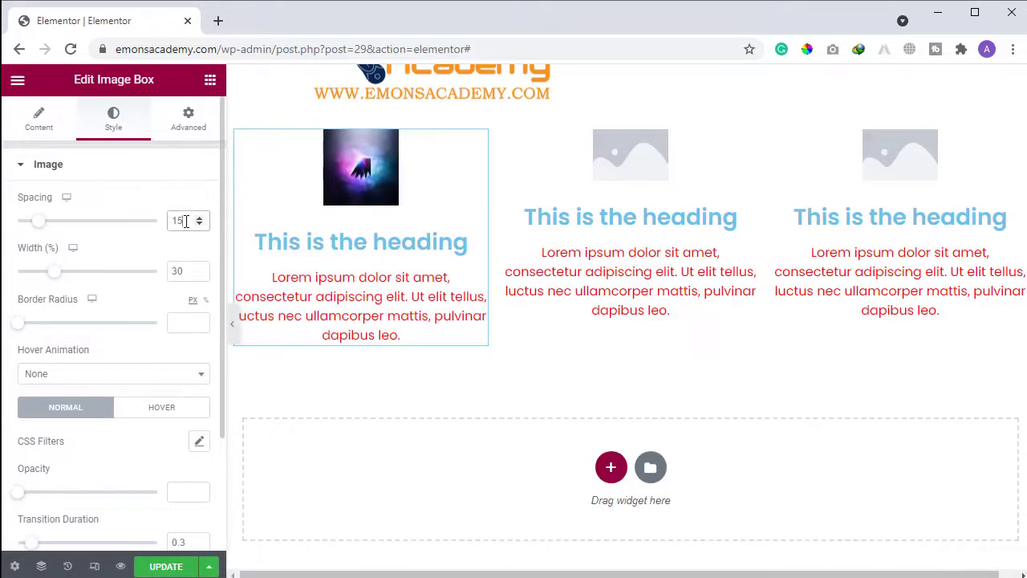
{"action": "left_click_drag", "start_coordinate": [57, 272], "coordinate": [175, 273]}
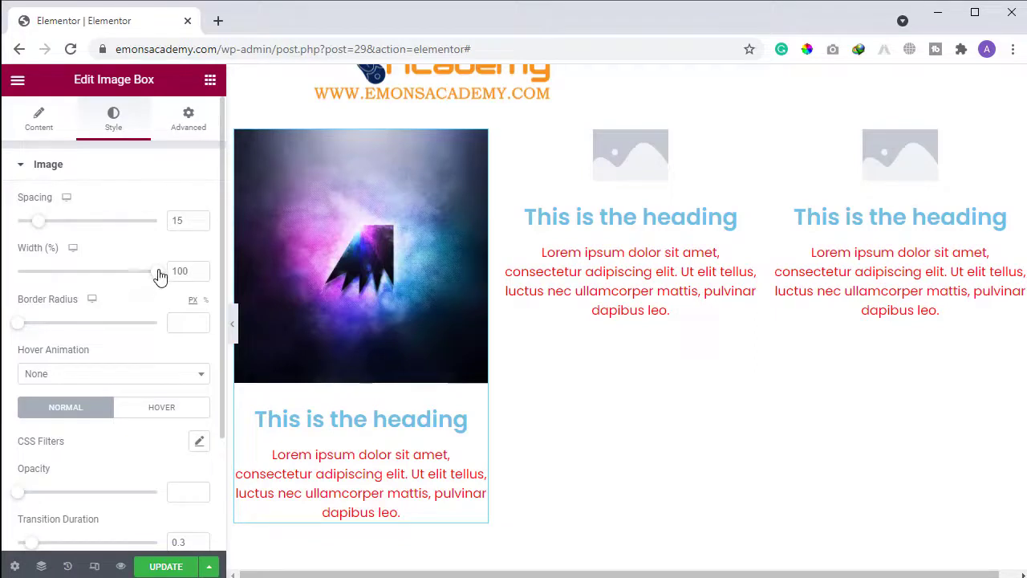
{"action": "left_click_drag", "start_coordinate": [160, 275], "coordinate": [176, 297]}
{"action": "left_click_drag", "start_coordinate": [21, 329], "coordinate": [47, 321]}
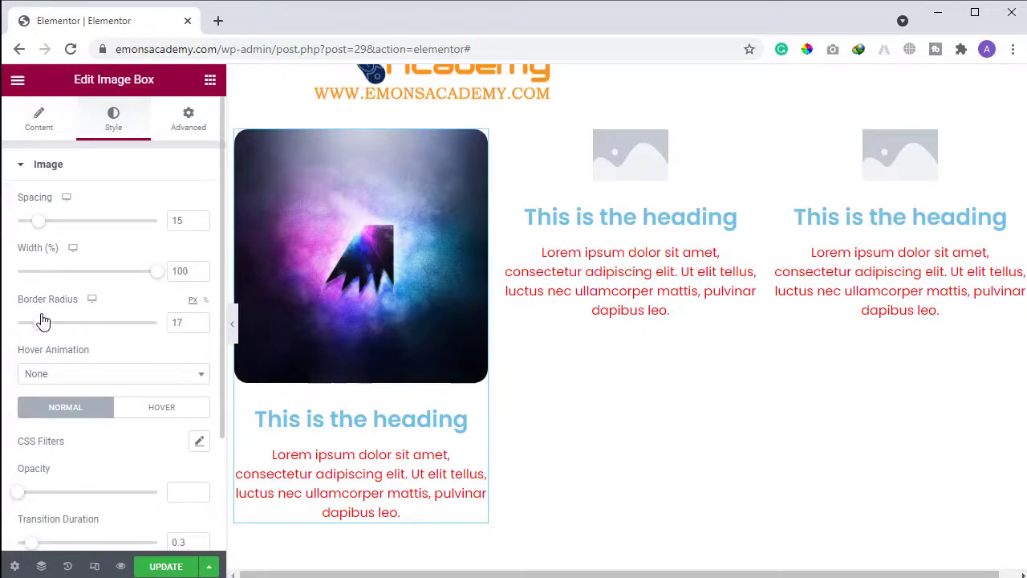
{"action": "left_click_drag", "start_coordinate": [43, 321], "coordinate": [36, 322]}
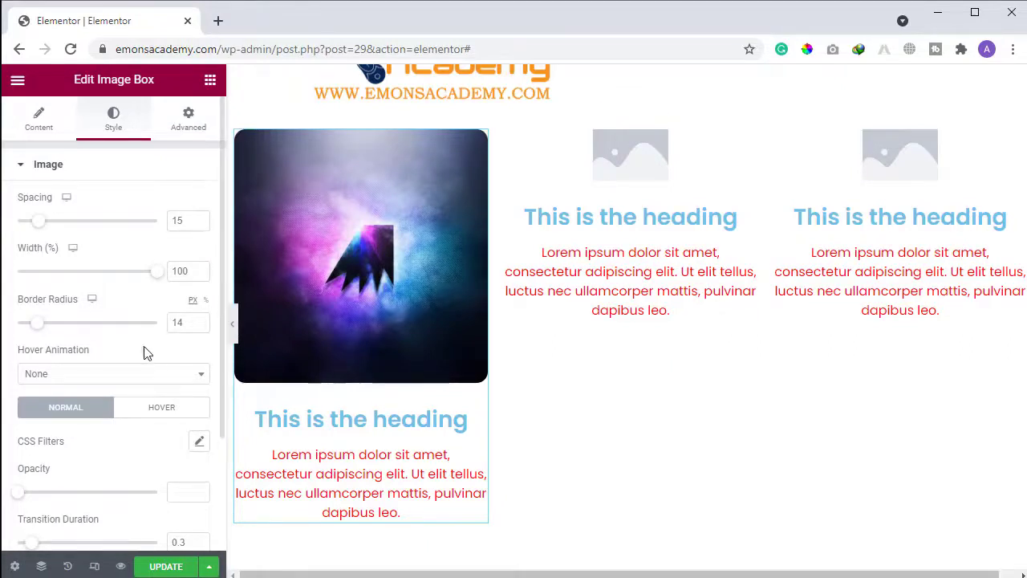
Review the first image box's alignment, title and description style options, and its link and image position settings.
{"action": "scroll", "coordinate": [134, 456], "scroll_direction": "down", "scroll_amount": 1}
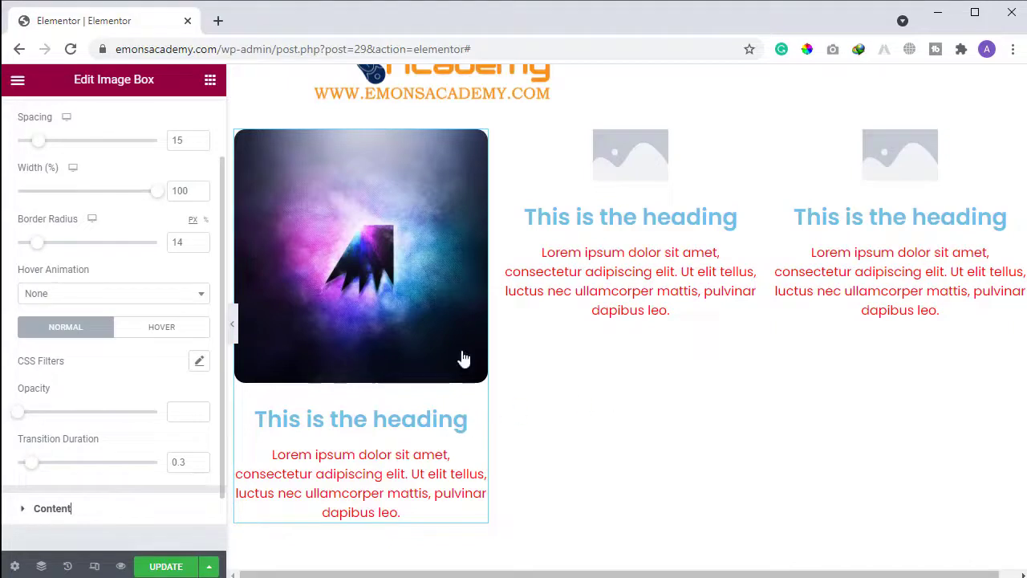
{"action": "left_click", "coordinate": [407, 347]}
{"action": "scroll", "coordinate": [159, 389], "scroll_direction": "down", "scroll_amount": 2}
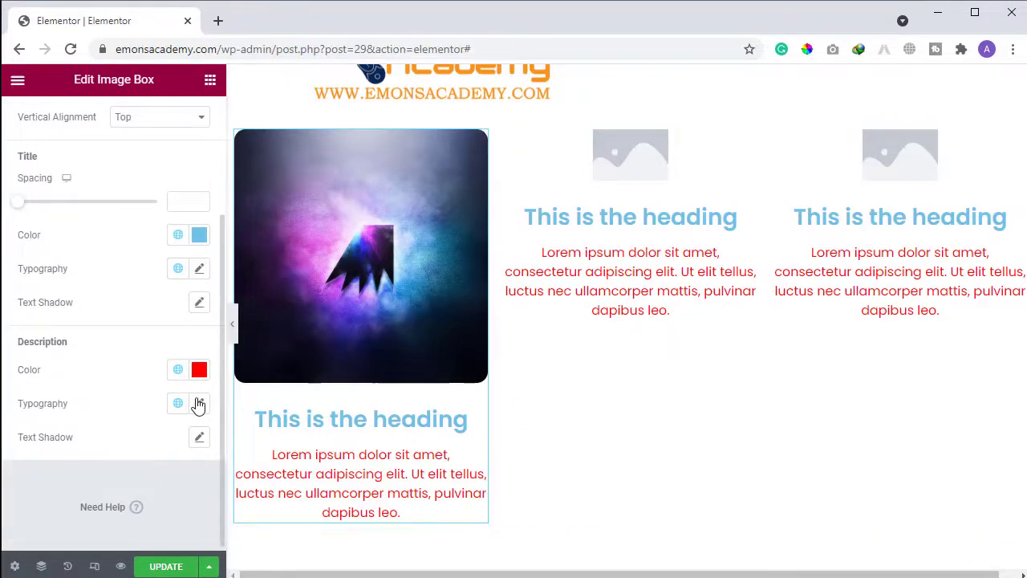
{"action": "scroll", "coordinate": [161, 181], "scroll_direction": "up", "scroll_amount": 2}
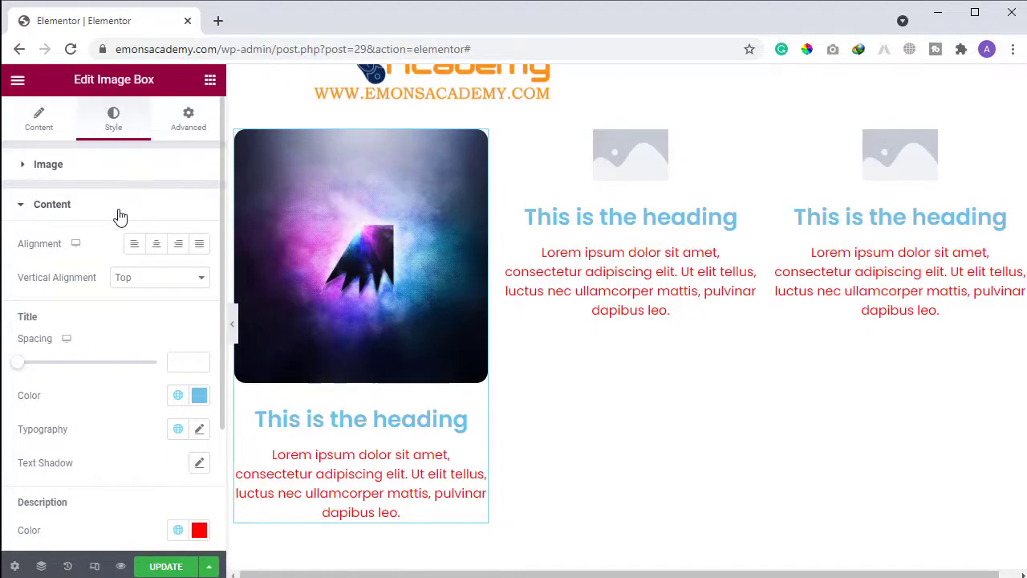
{"action": "left_click", "coordinate": [37, 129]}
{"action": "scroll", "coordinate": [198, 476], "scroll_direction": "down", "scroll_amount": 5}
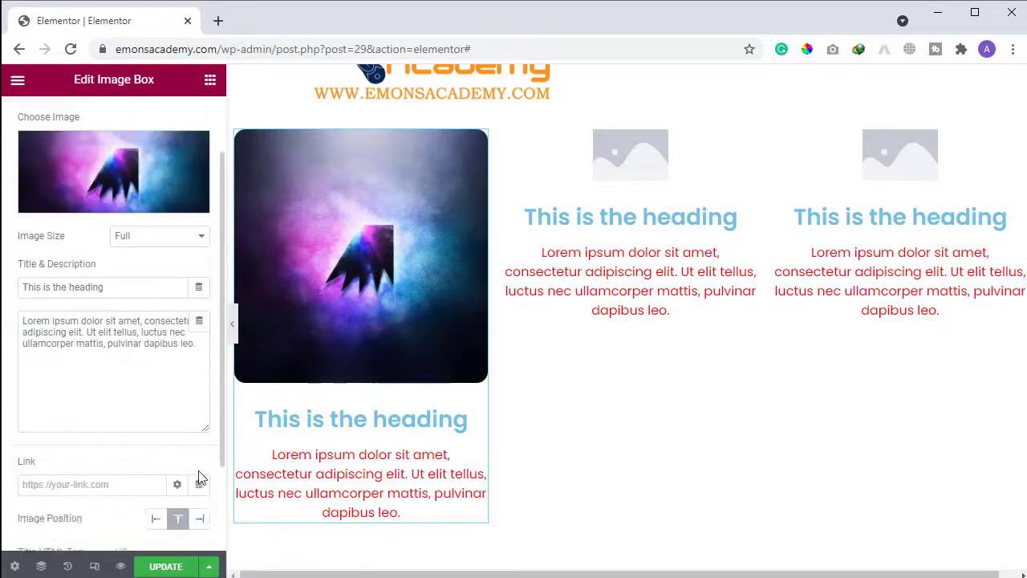
Review the first image box's content, image style and advanced settings, including margin, padding and motion effects.
{"action": "scroll", "coordinate": [189, 467], "scroll_direction": "up", "scroll_amount": 2}
{"action": "scroll", "coordinate": [183, 463], "scroll_direction": "up", "scroll_amount": 4}
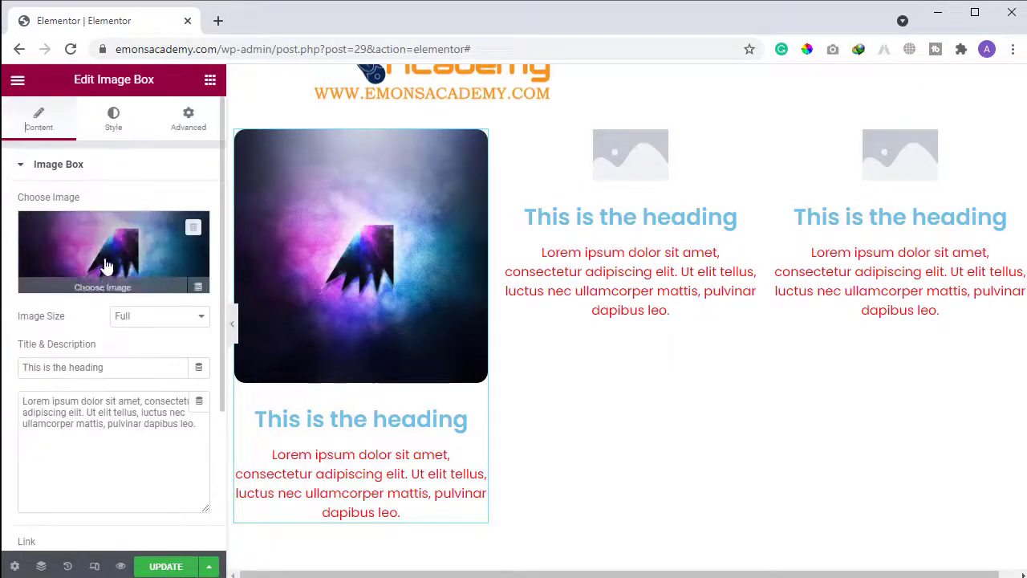
{"action": "left_click", "coordinate": [120, 125]}
{"action": "scroll", "coordinate": [152, 345], "scroll_direction": "down", "scroll_amount": 2}
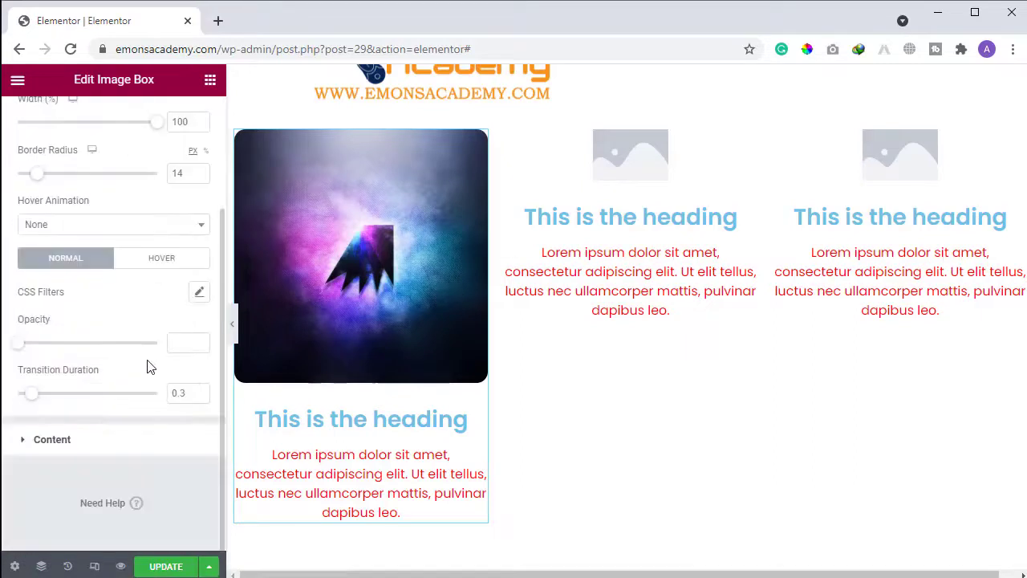
{"action": "scroll", "coordinate": [181, 164], "scroll_direction": "up", "scroll_amount": 2}
{"action": "left_click", "coordinate": [186, 125]}
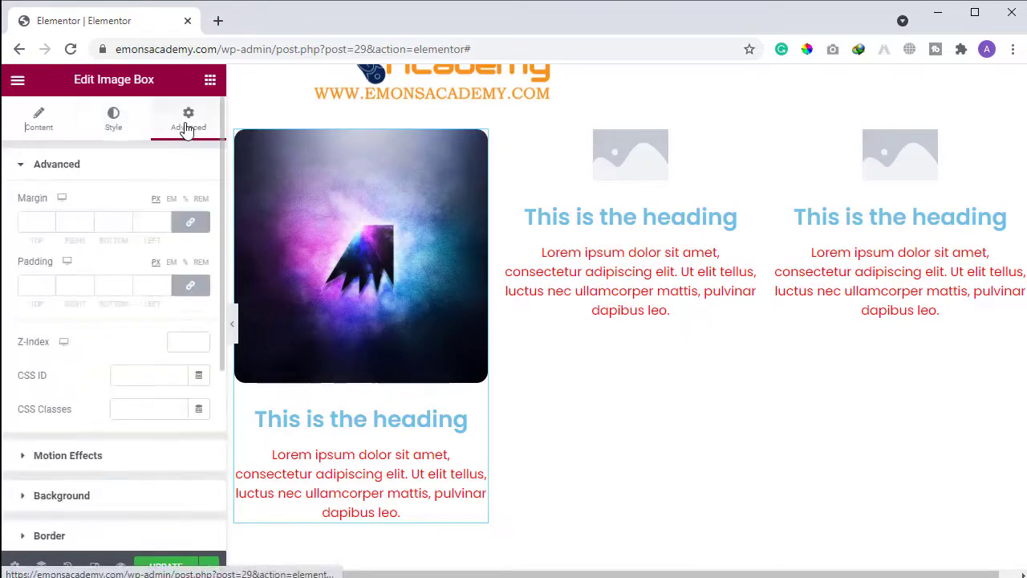
{"action": "scroll", "coordinate": [141, 440], "scroll_direction": "down", "scroll_amount": 2}
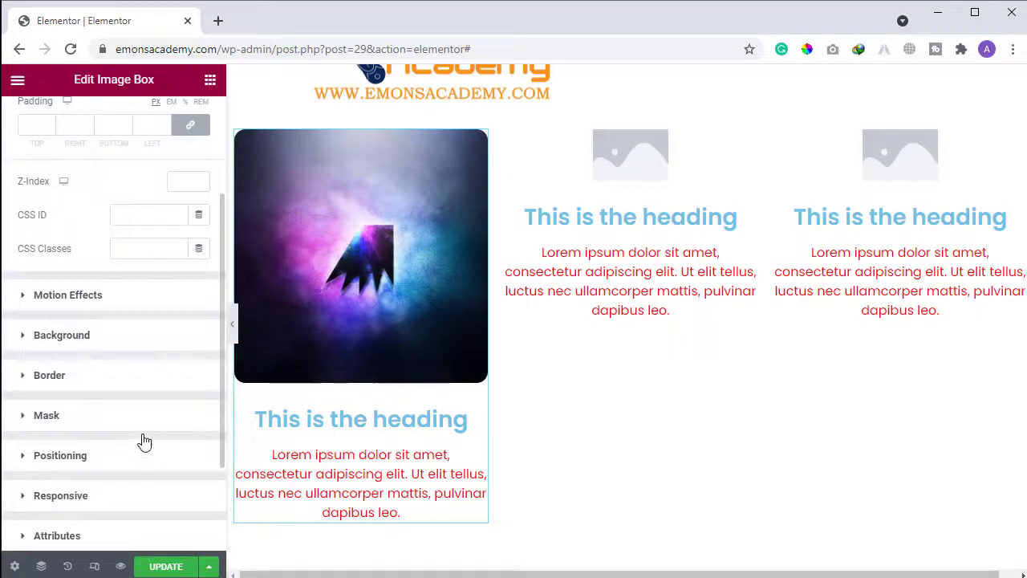
Open the first column's layout settings and preview the image box row at full page width before returning to editing.
{"action": "left_click", "coordinate": [237, 133]}
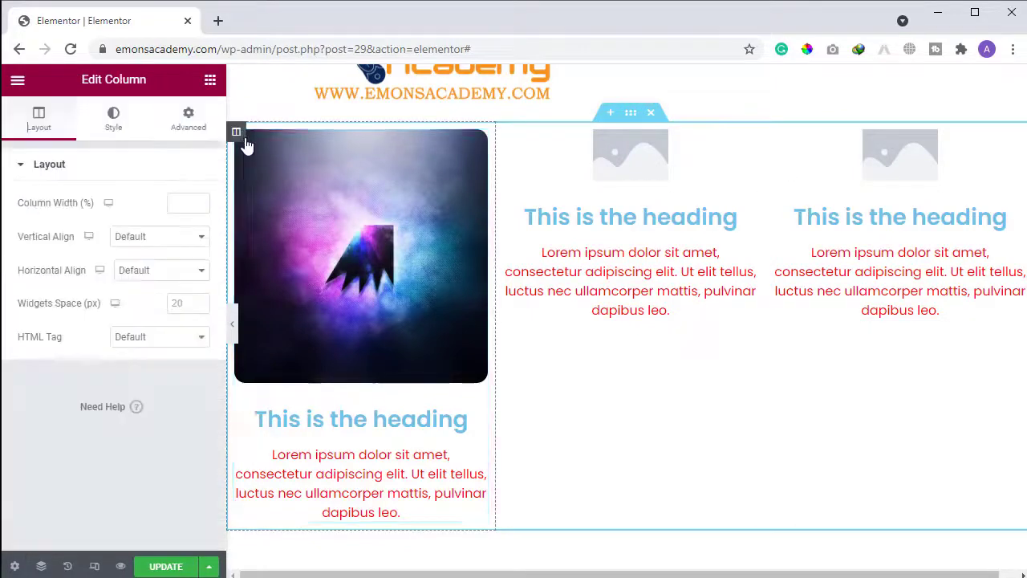
{"action": "left_click", "coordinate": [233, 323]}
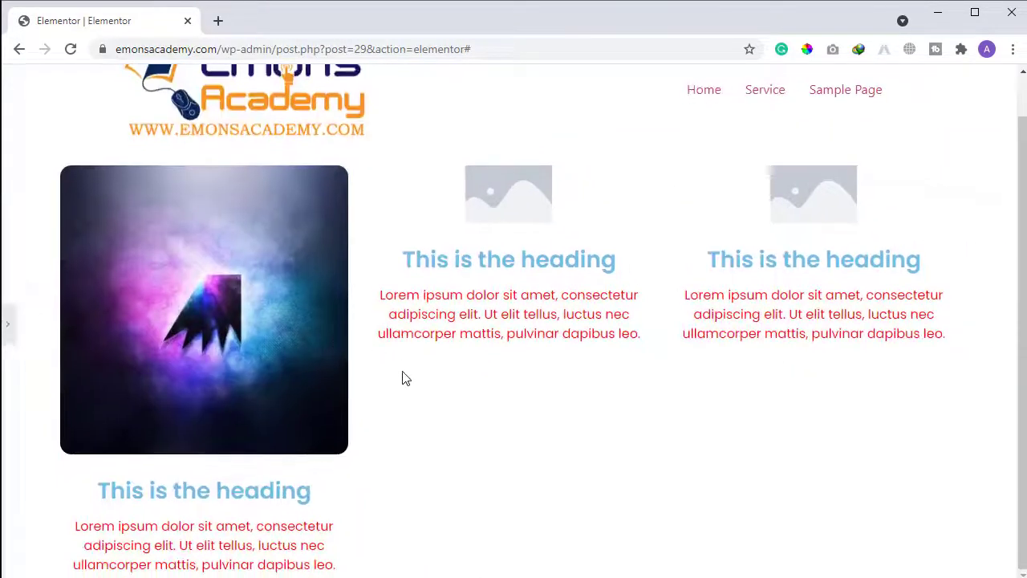
{"action": "left_click", "coordinate": [6, 324]}
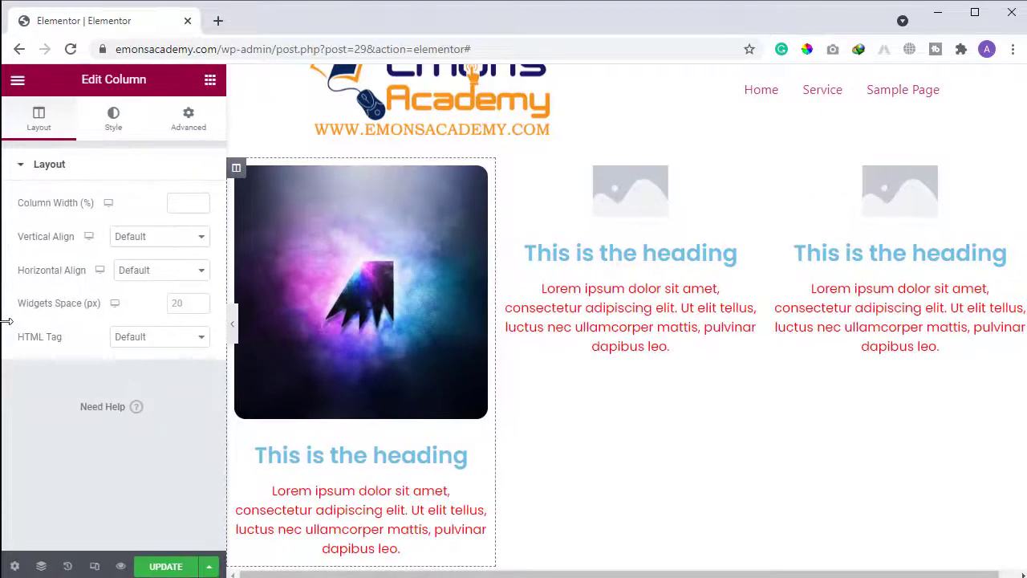